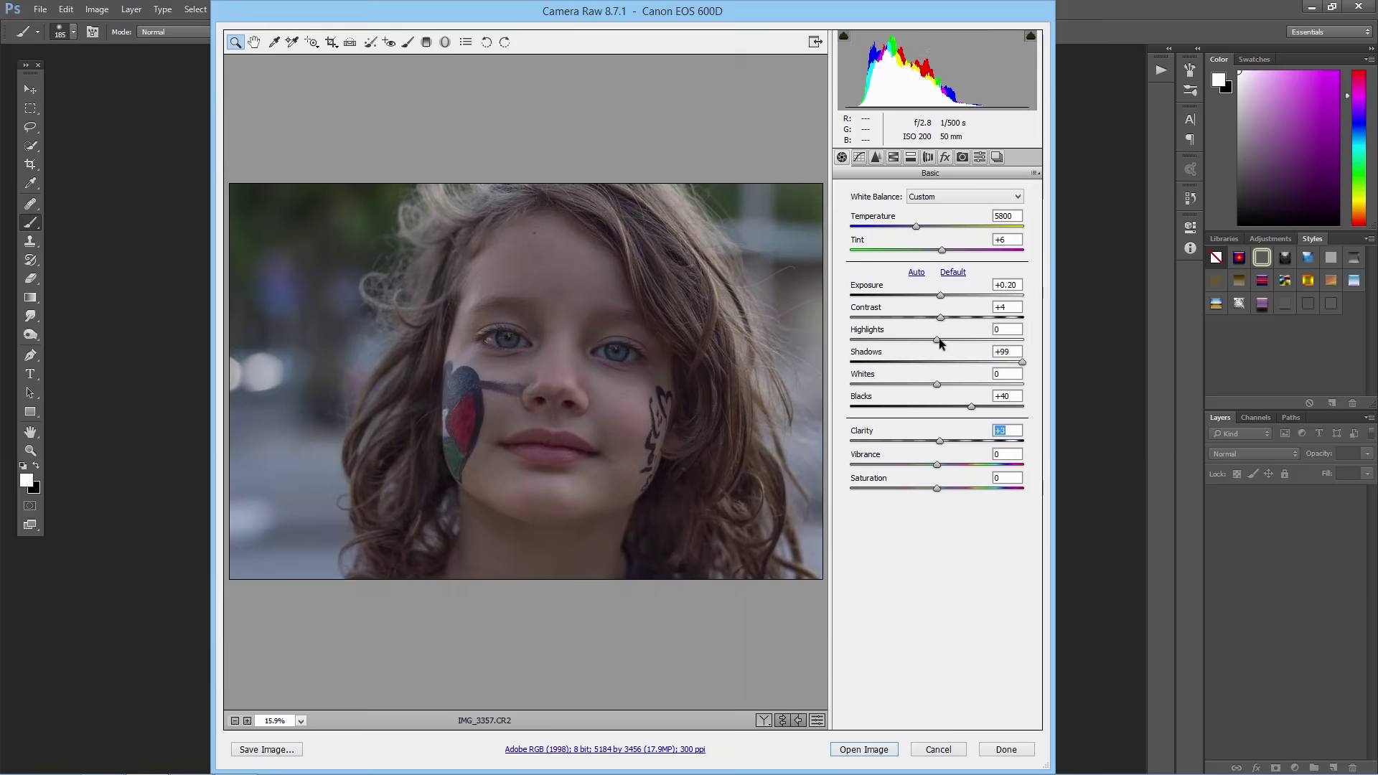
Step: In Camera Raw, set exposure to +0.30, highlights to +4 and temperature to 5950
drag(937, 340, 941, 340)
drag(940, 295, 942, 295)
drag(916, 227, 919, 227)
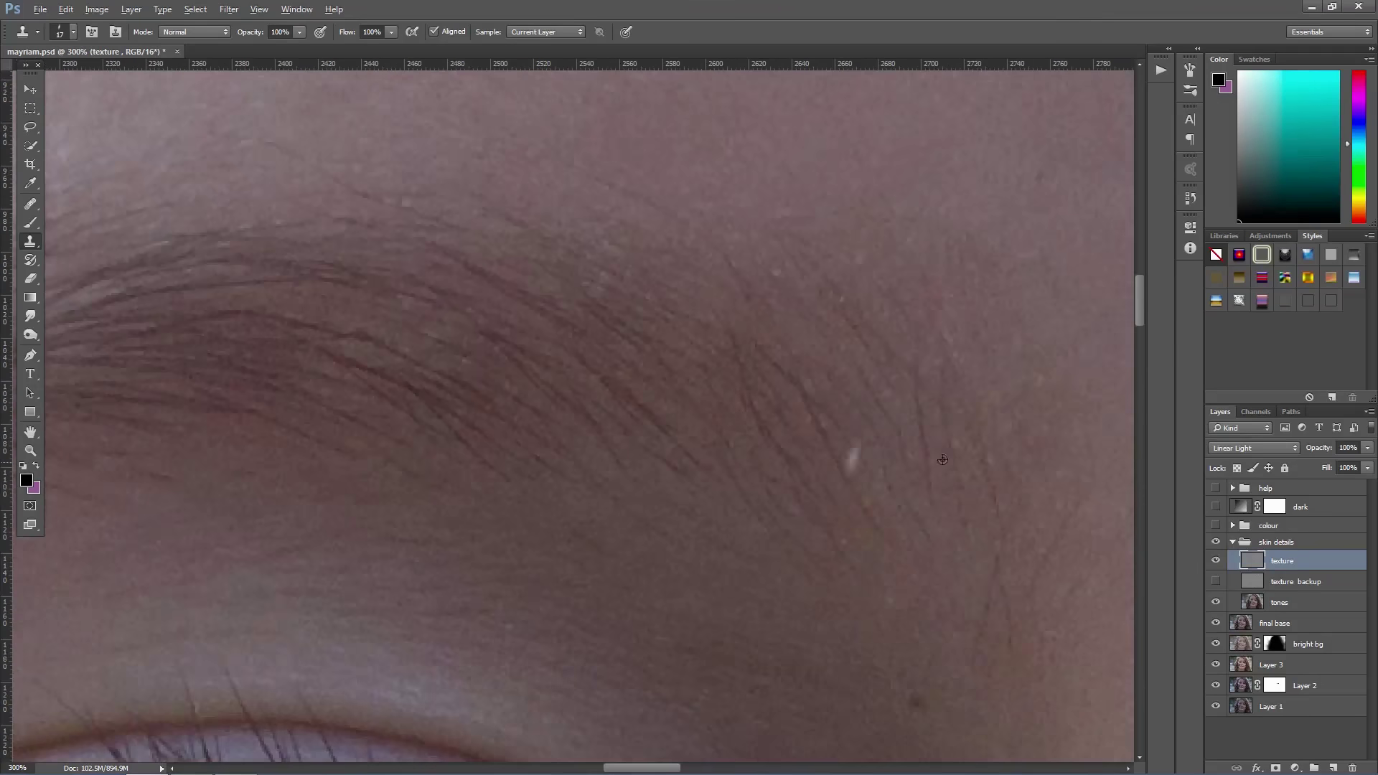
Step: Zoom to 200%, then 300%, on the area between and under the eyes
key(ctrl+minus)
mouse_move(943, 460)
mouse_down()
mouse_move(736, 341)
mouse_move(374, 332)
mouse_up()
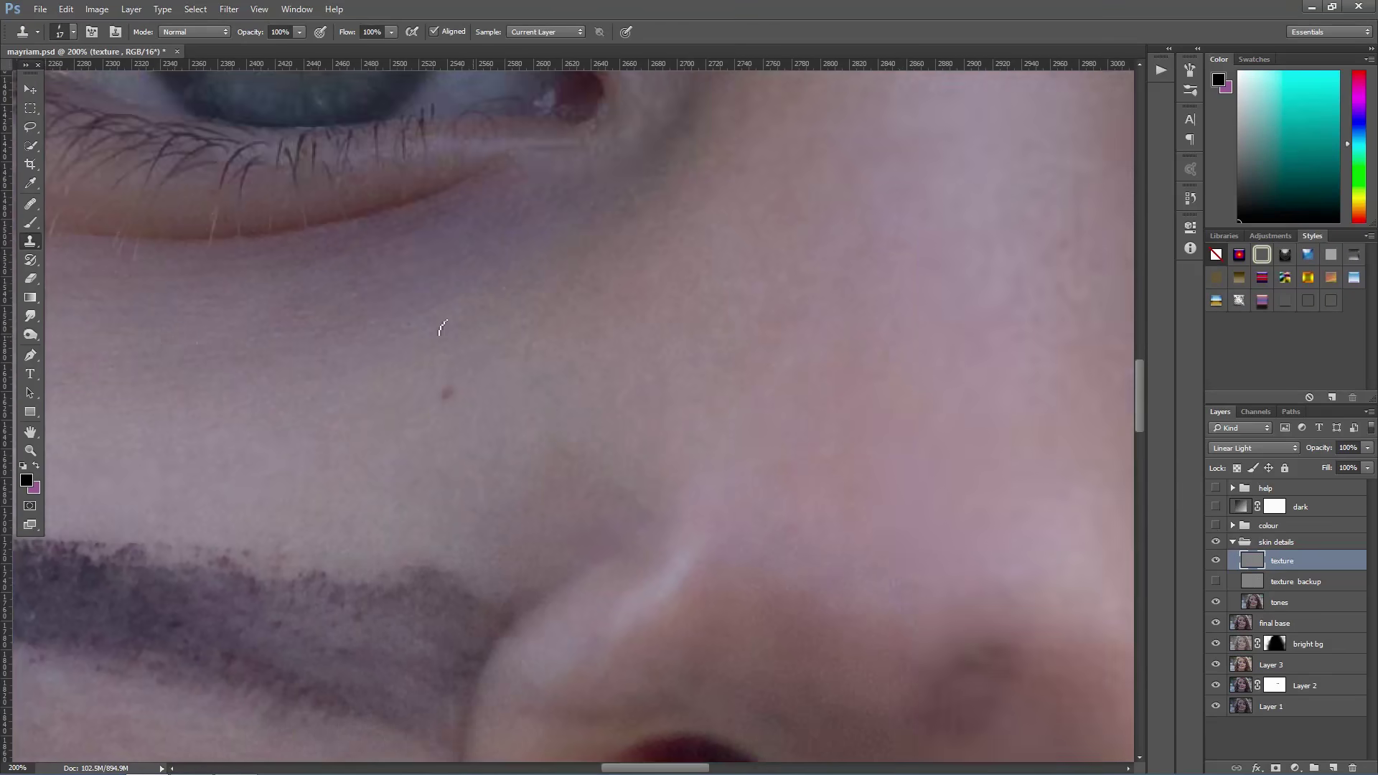
key(ctrl+plus)
scroll(535, 539, up, 5)
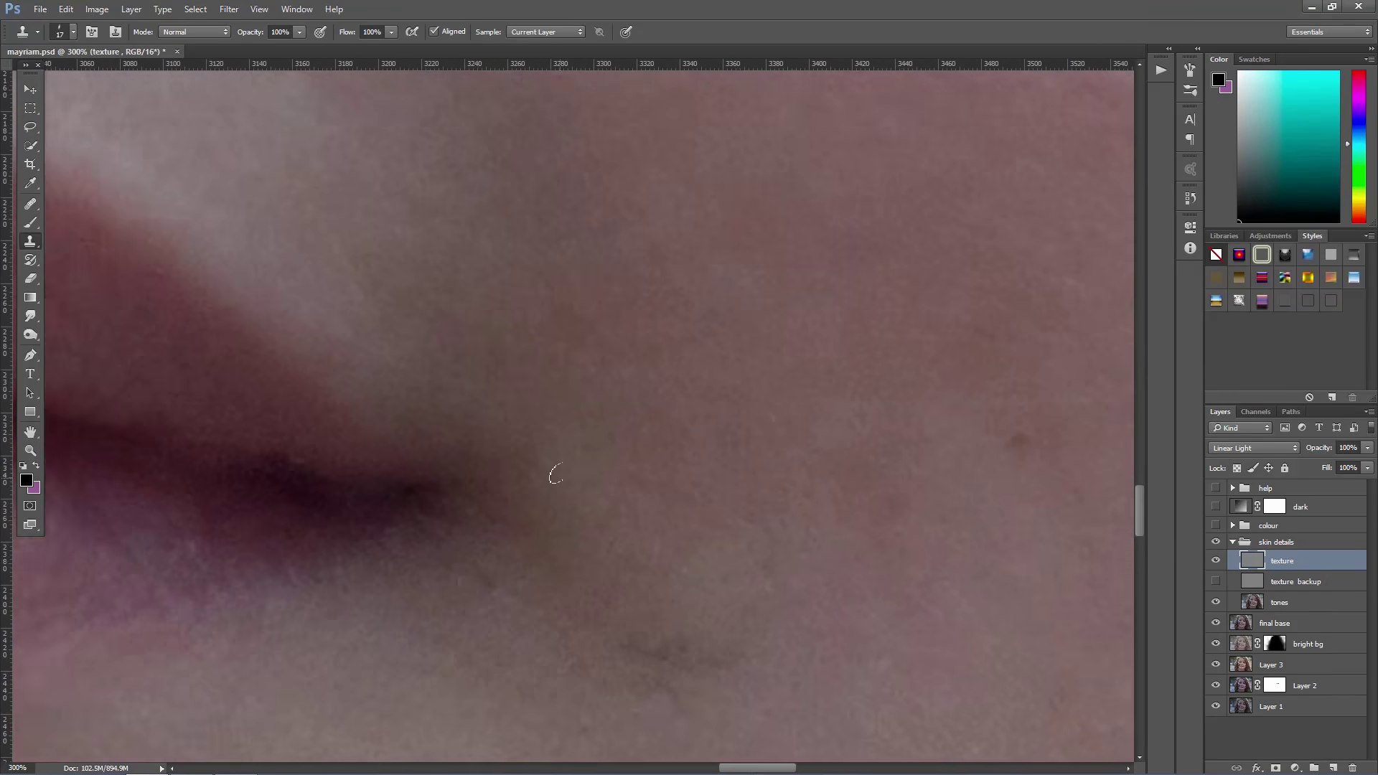
mouse_move(529, 530)
mouse_down()
mouse_move(745, 307)
mouse_move(837, 333)
mouse_up()
scroll(837, 333, down, 2)
drag(589, 294, 492, 449)
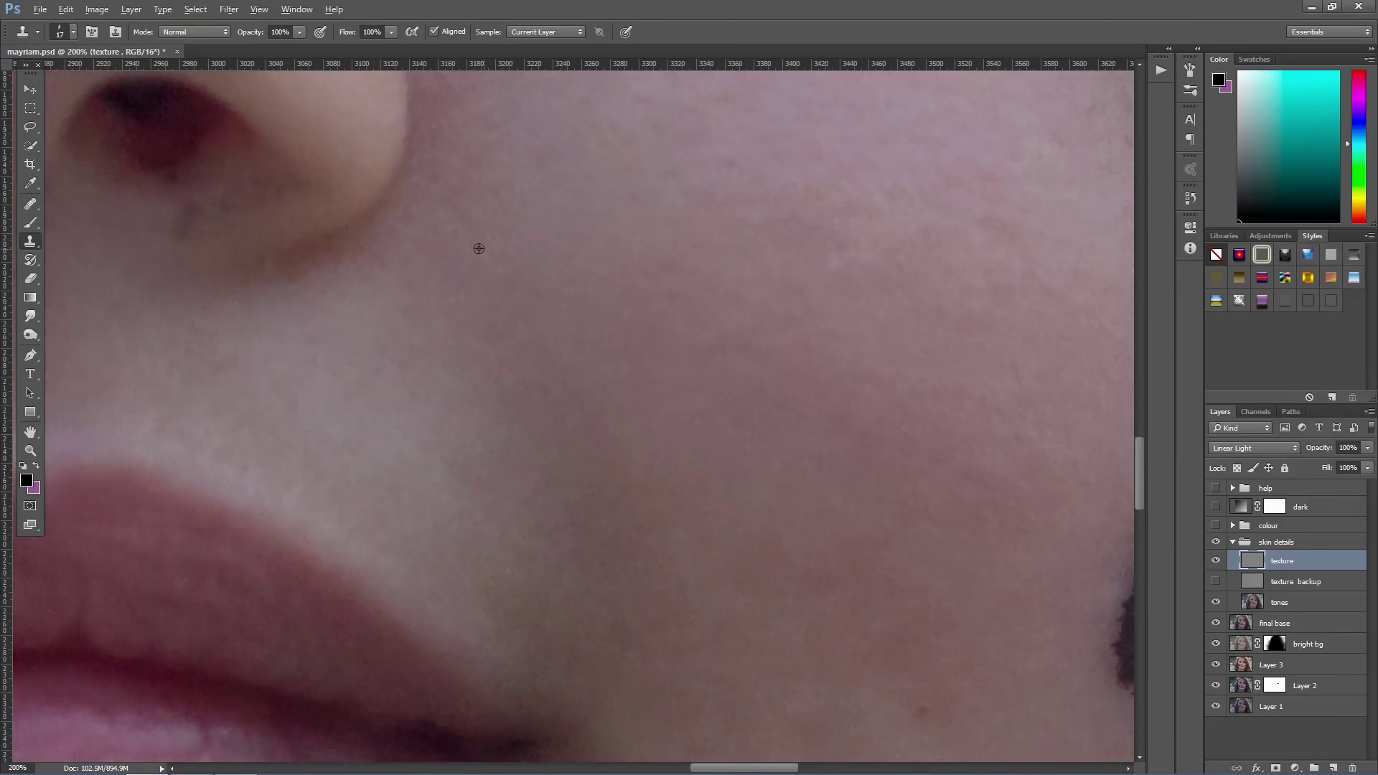
Step: Clone over skin blemishes while moving across the face at 300% zoom
scroll(488, 448, left, 3)
scroll(635, 387, up, 3)
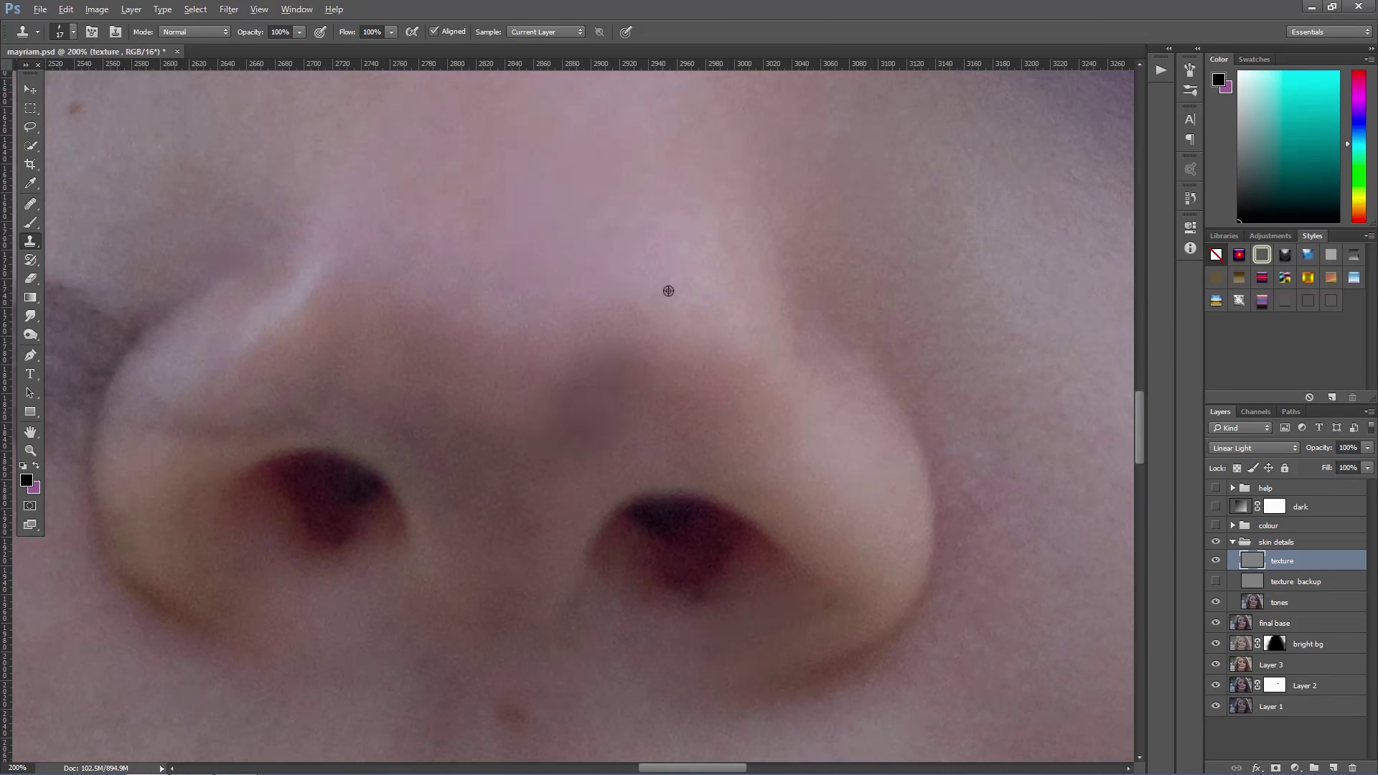
scroll(669, 290, left, 5)
scroll(611, 362, up, 1)
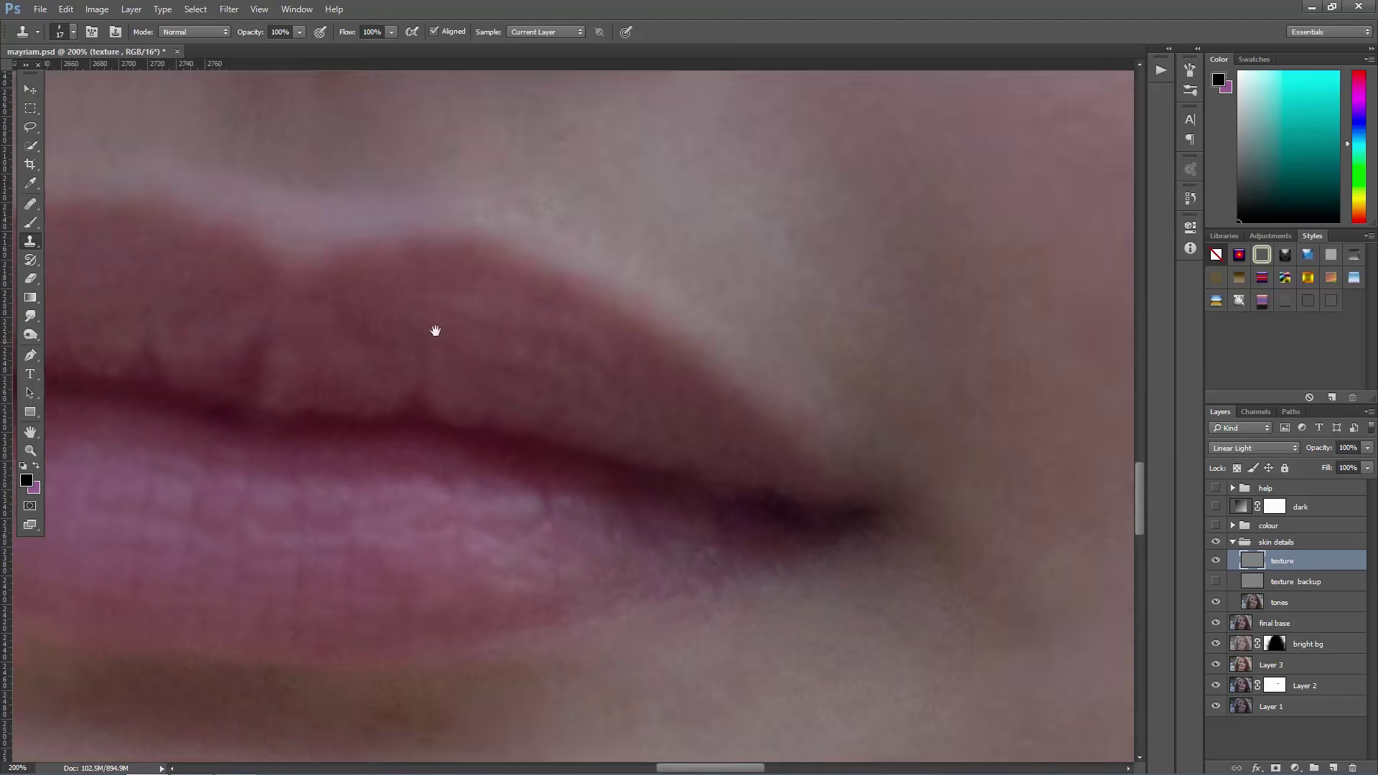
scroll(402, 377, down, 5)
scroll(371, 423, left, 5)
scroll(746, 441, right, 5)
scroll(718, 359, right, 5)
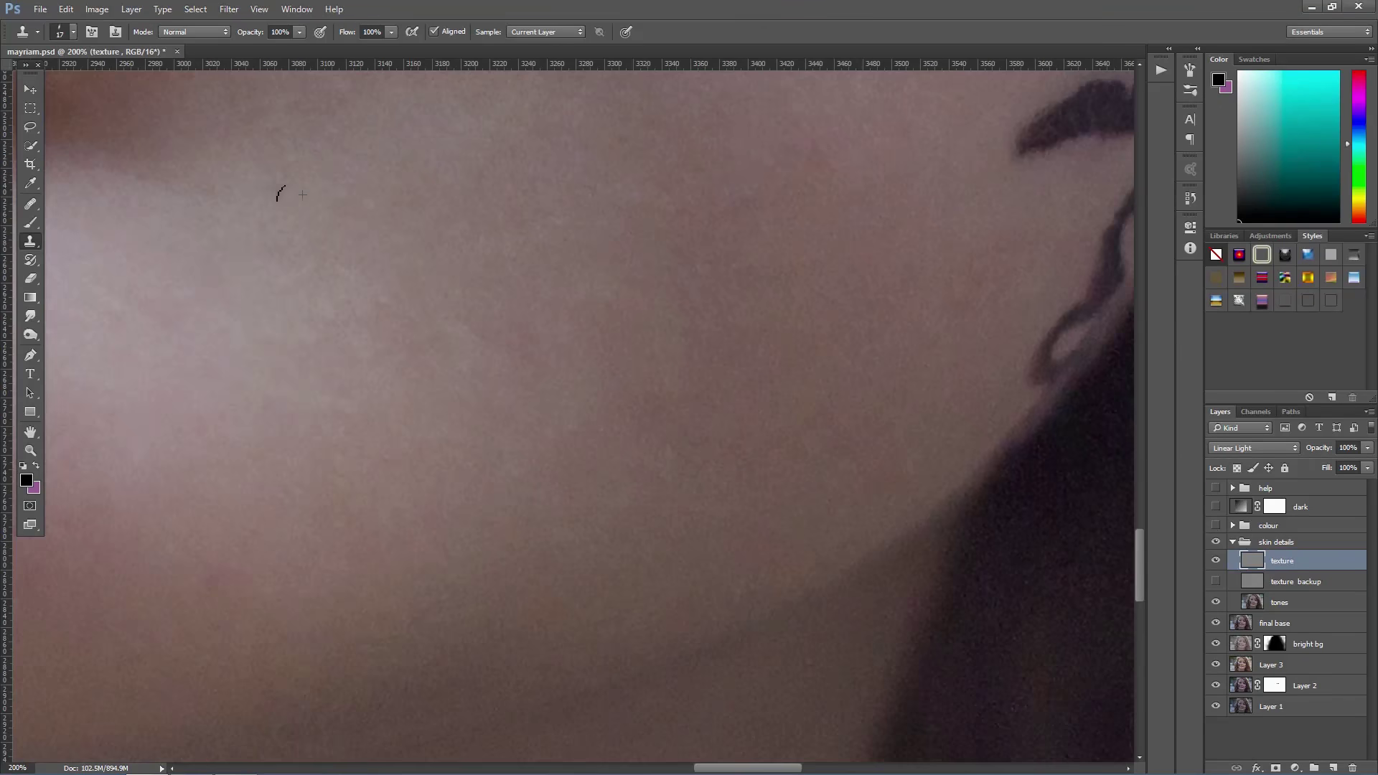
scroll(646, 323, down, 3)
scroll(628, 273, down, 2)
scroll(634, 467, up, 3)
scroll(702, 440, down, 2)
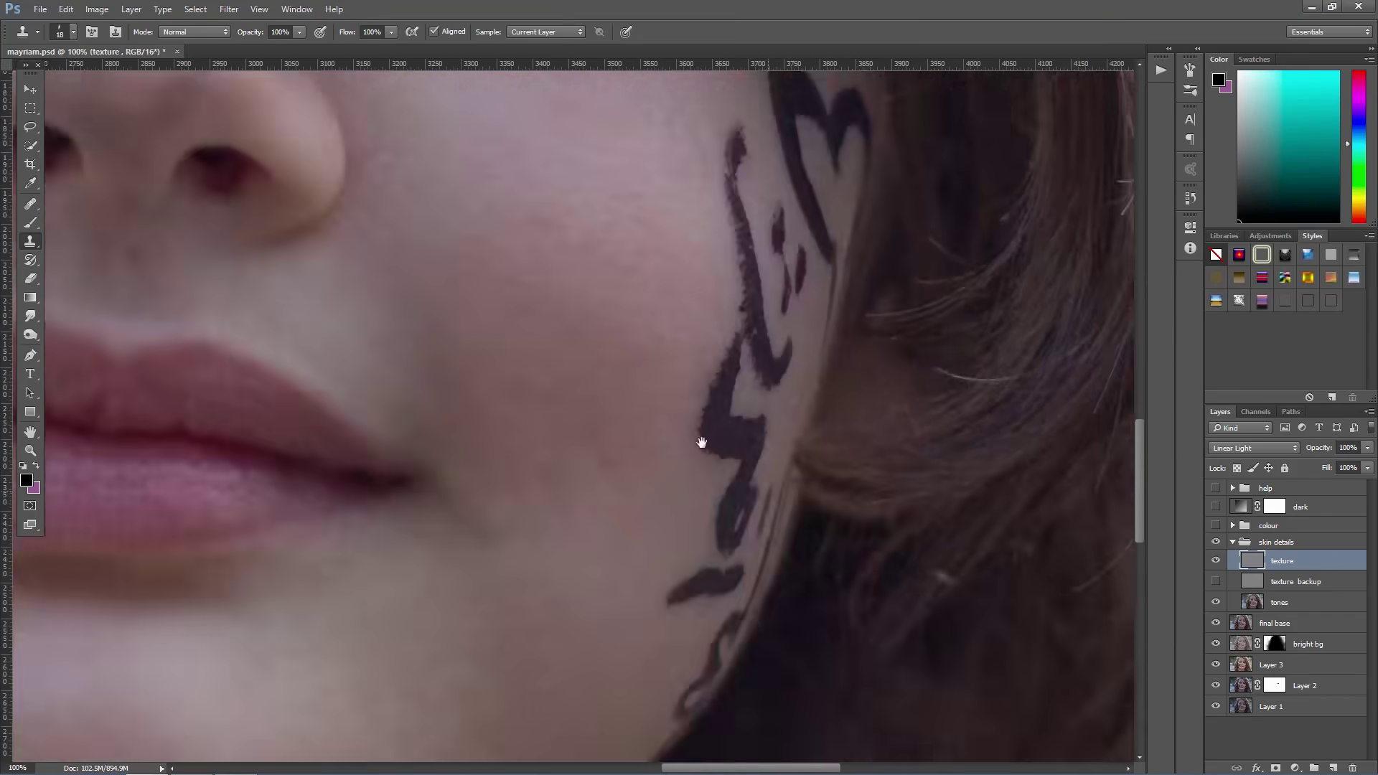
scroll(786, 486, right, 5)
scroll(401, 508, right, 5)
Step: Clone at 40% opacity, check the brush settings, then return to full opacity
key(4)
scroll(400, 508, down, 2)
scroll(953, 483, left, 5)
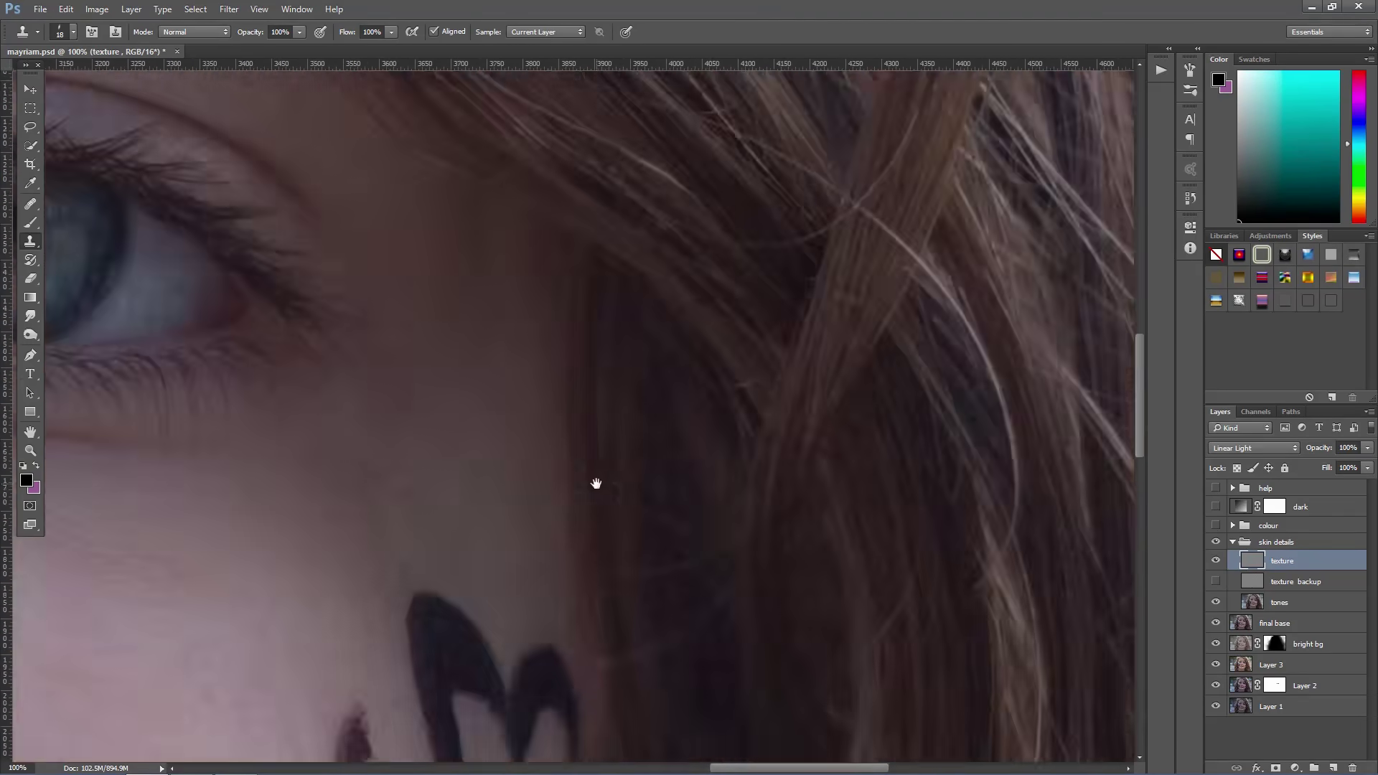
right_click(331, 295)
key(Escape)
Step: At 100% zoom, clone around the eye and set clone opacity to 67%
key(0)
scroll(271, 385, left, 5)
scroll(948, 501, up, 2)
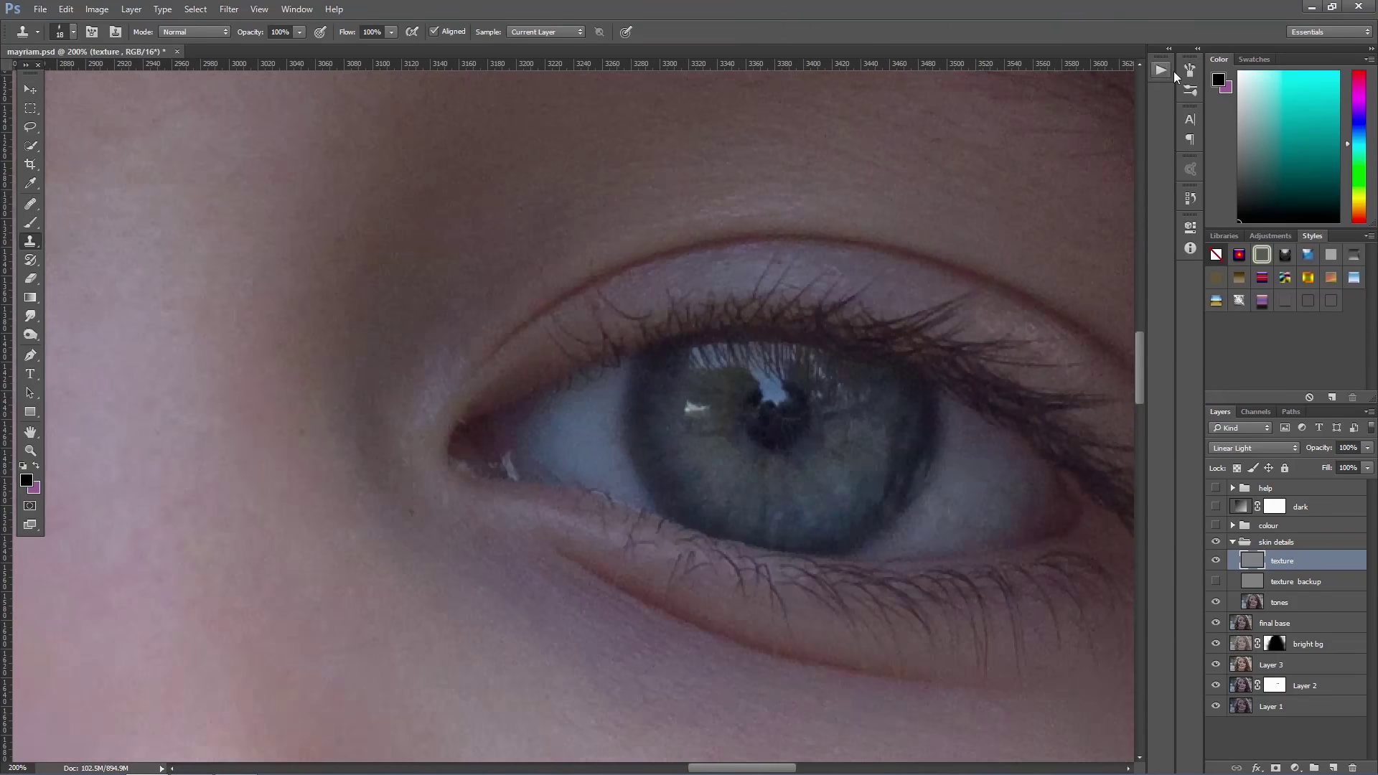
scroll(659, 477, down, 5)
scroll(690, 409, right, 5)
scroll(690, 409, left, 10)
scroll(575, 416, up, 2)
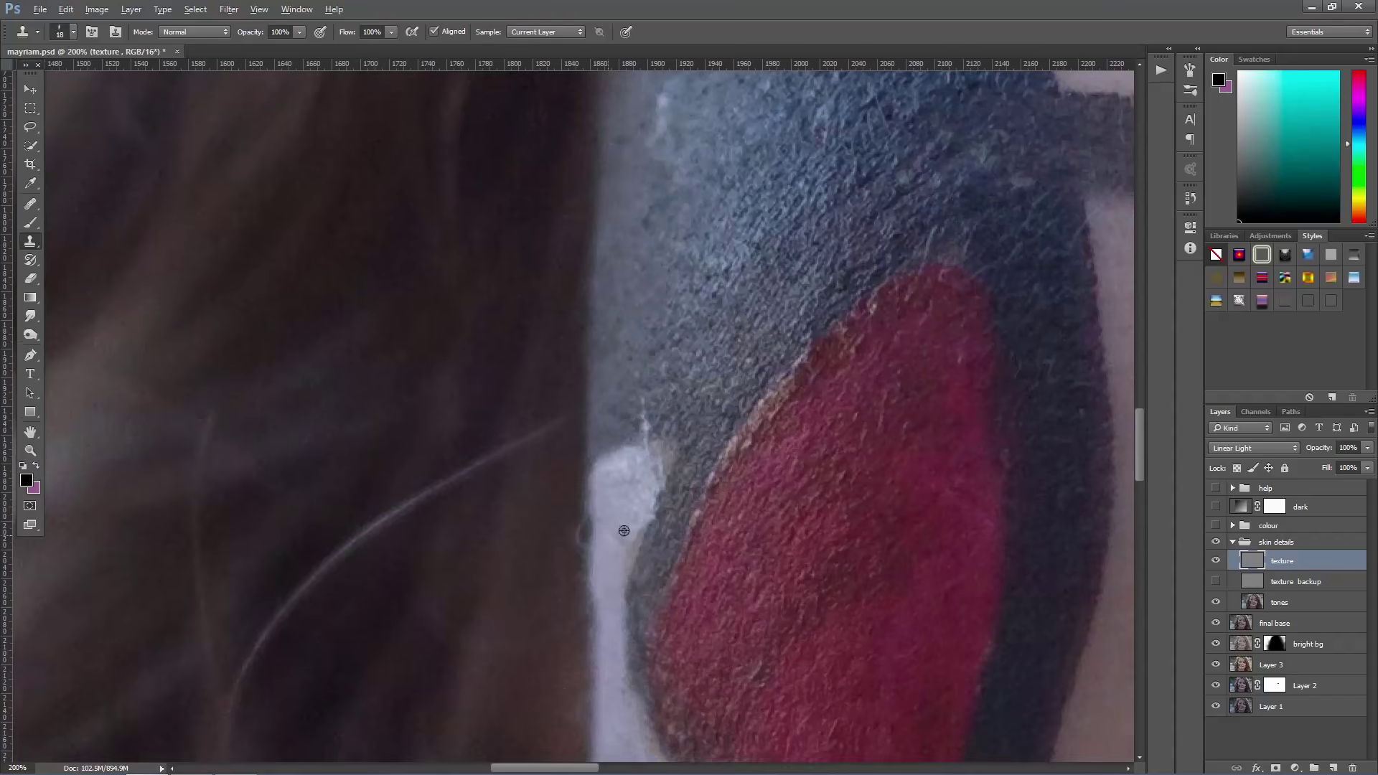
scroll(503, 424, down, 2)
key(6)
key(7)
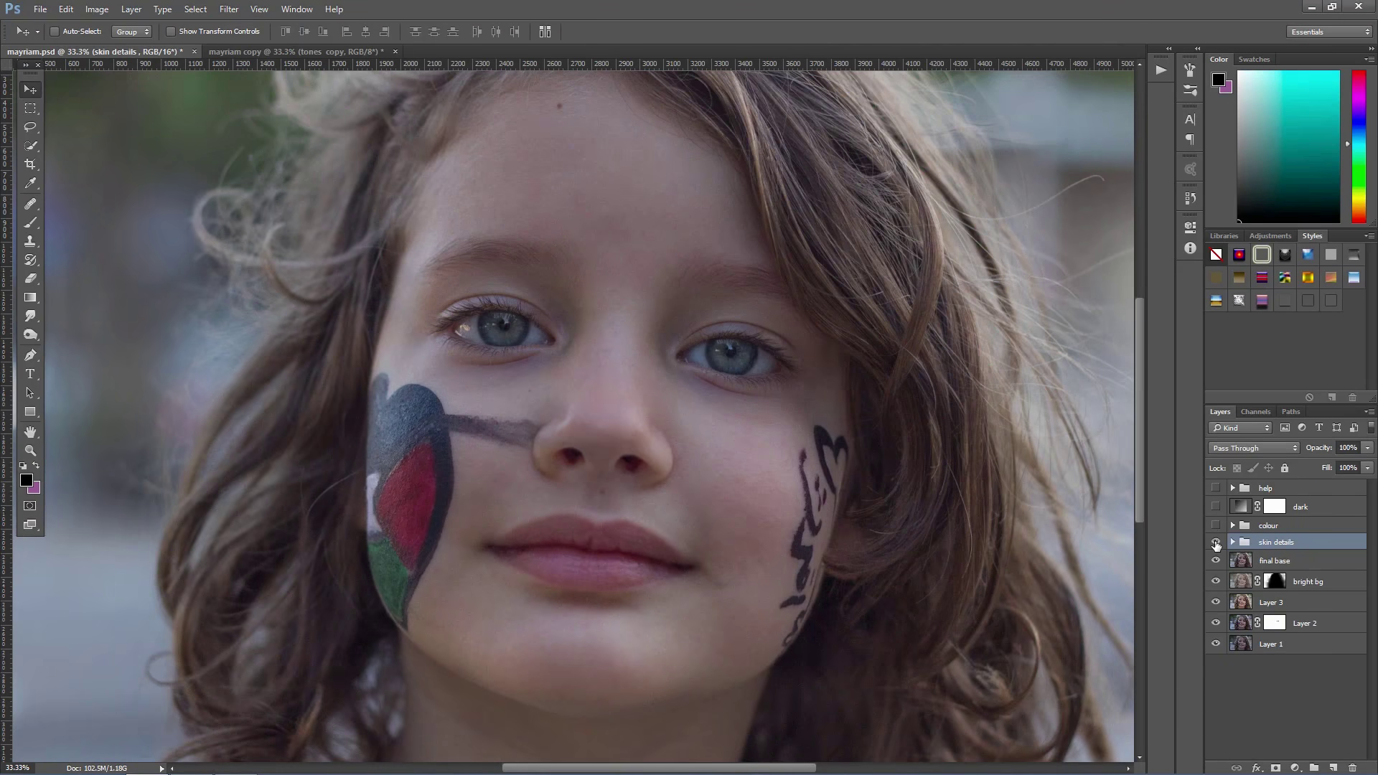
Step: Make the skin details group visible again
click(1216, 544)
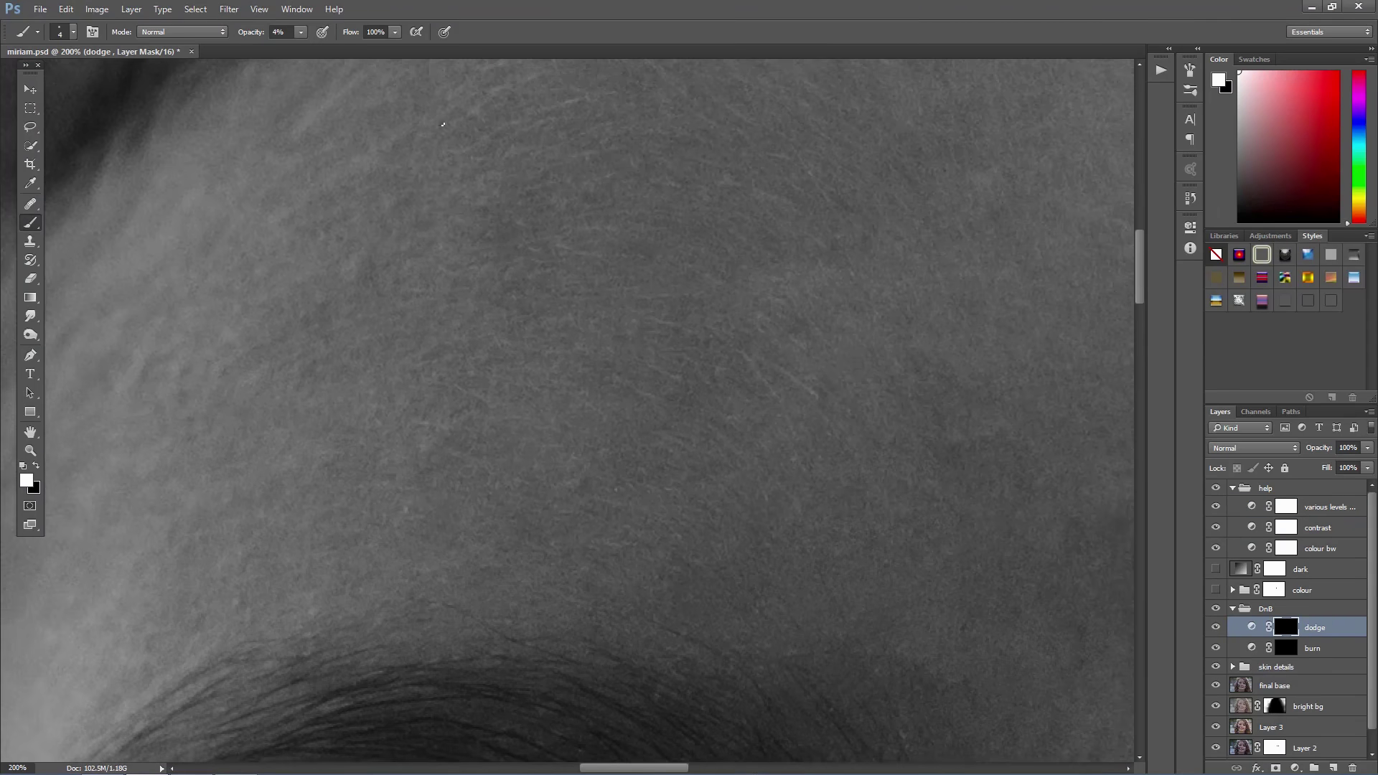
Step: Brush white at 4% over dark forehead patches on the dodge mask
drag(243, 329, 627, 347)
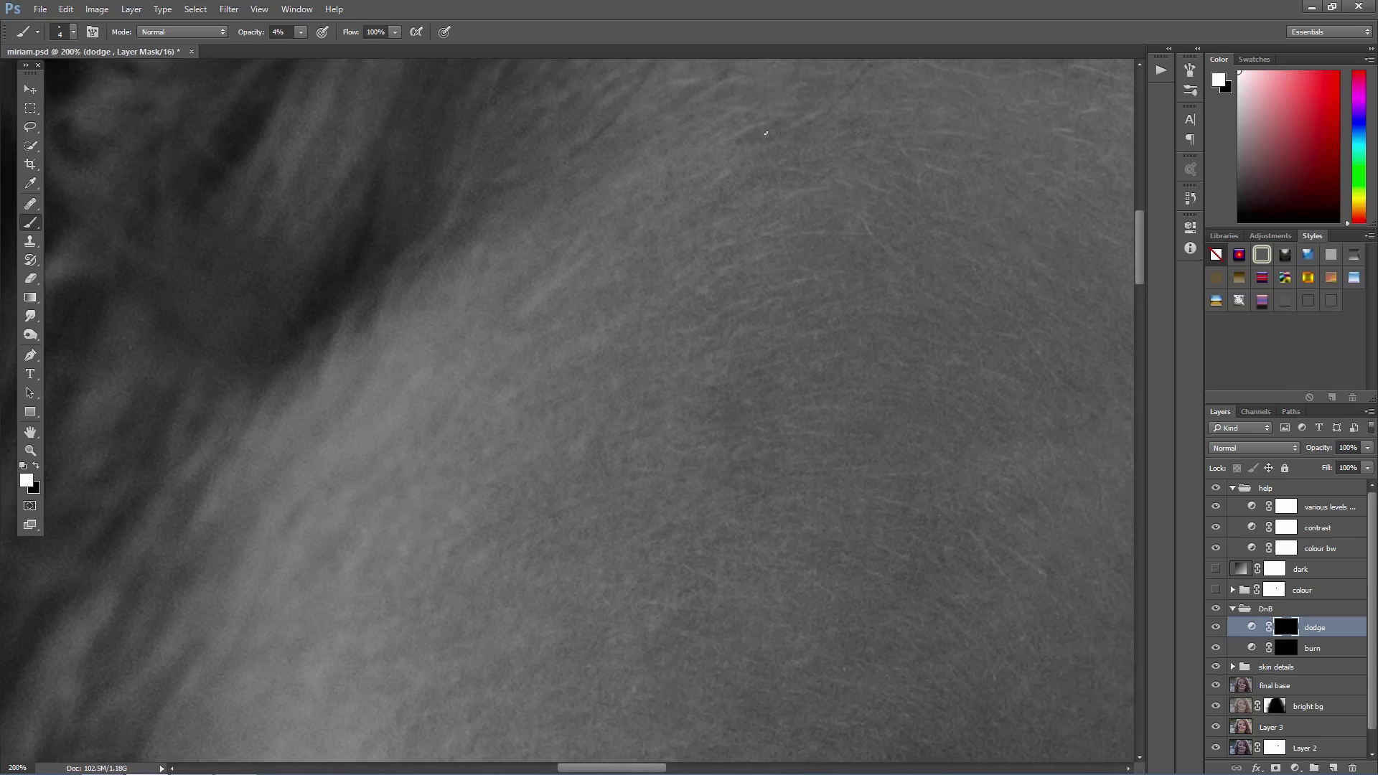
drag(626, 348, 656, 190)
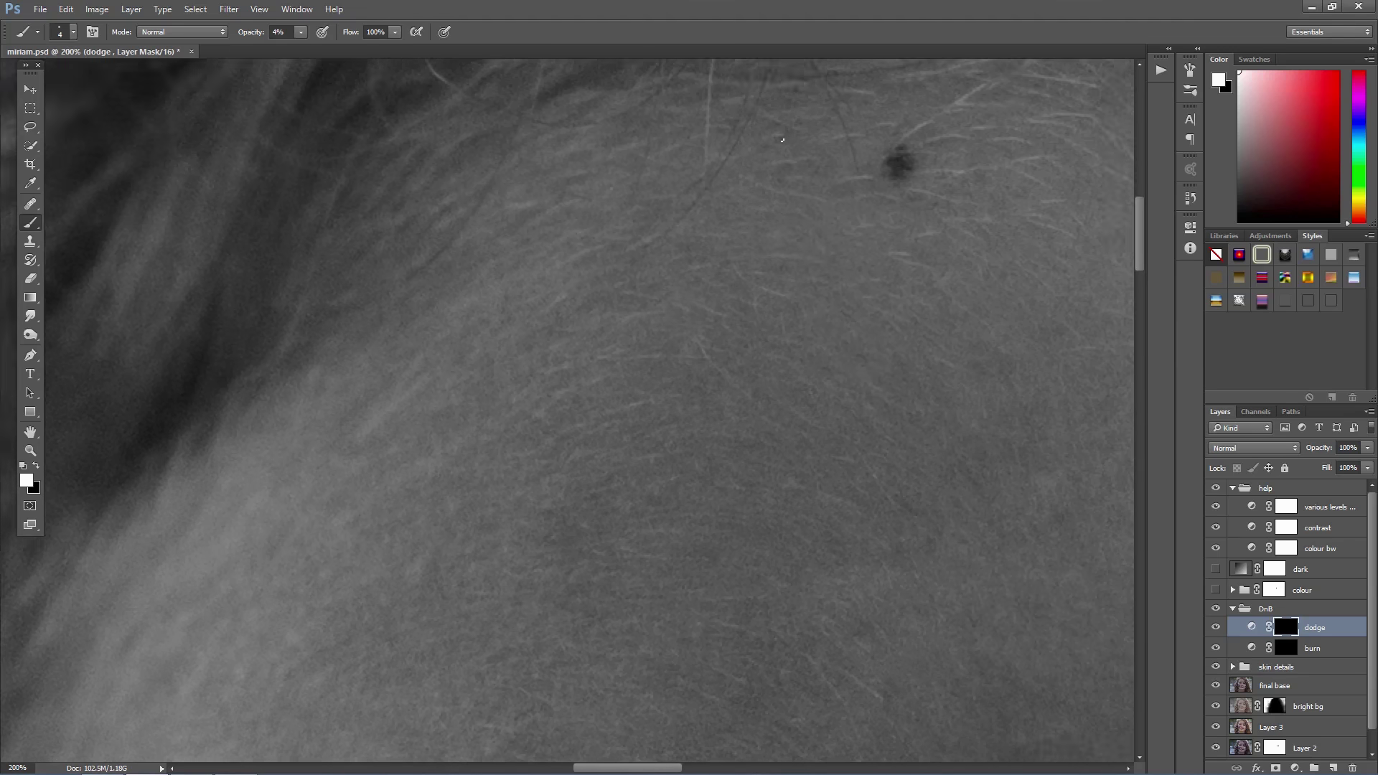
scroll(754, 180, down, 3)
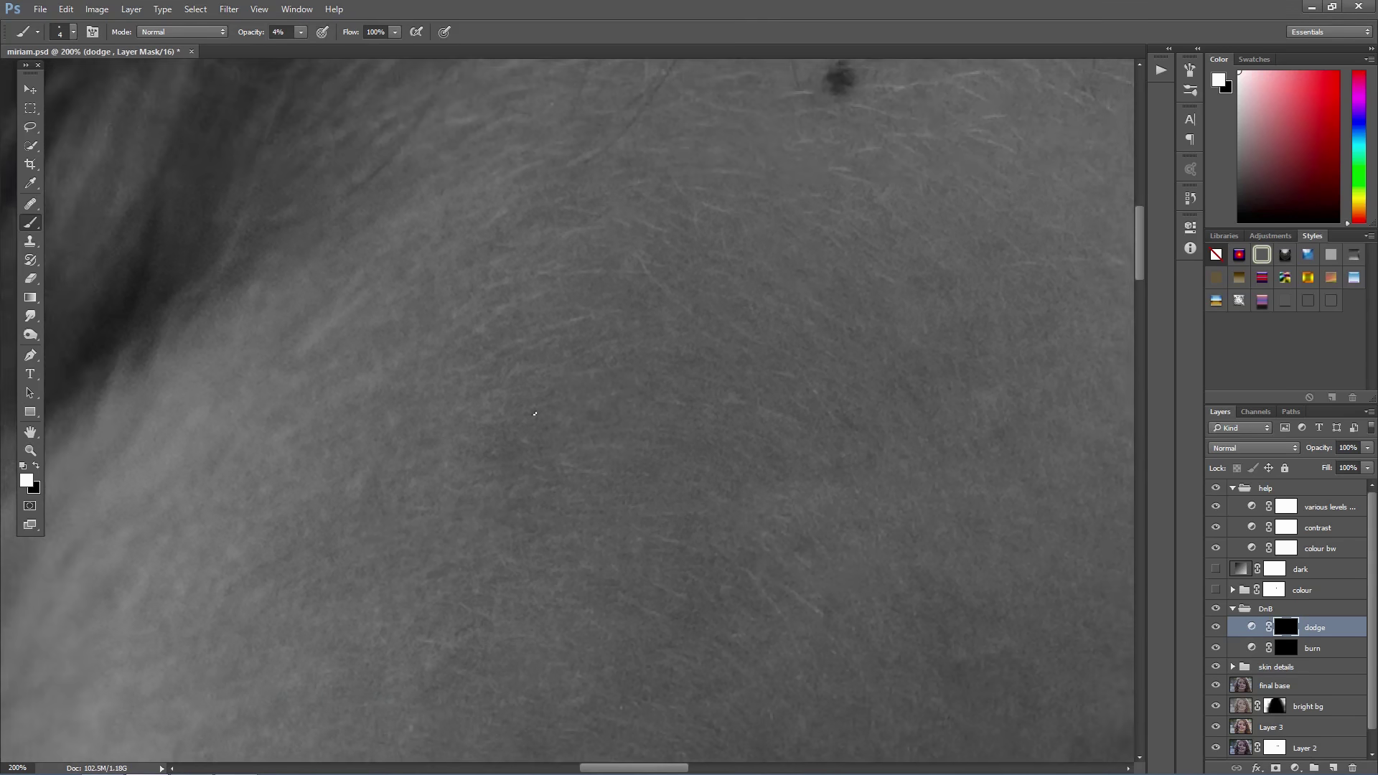
scroll(703, 144, down, 2)
scroll(579, 329, down, 2)
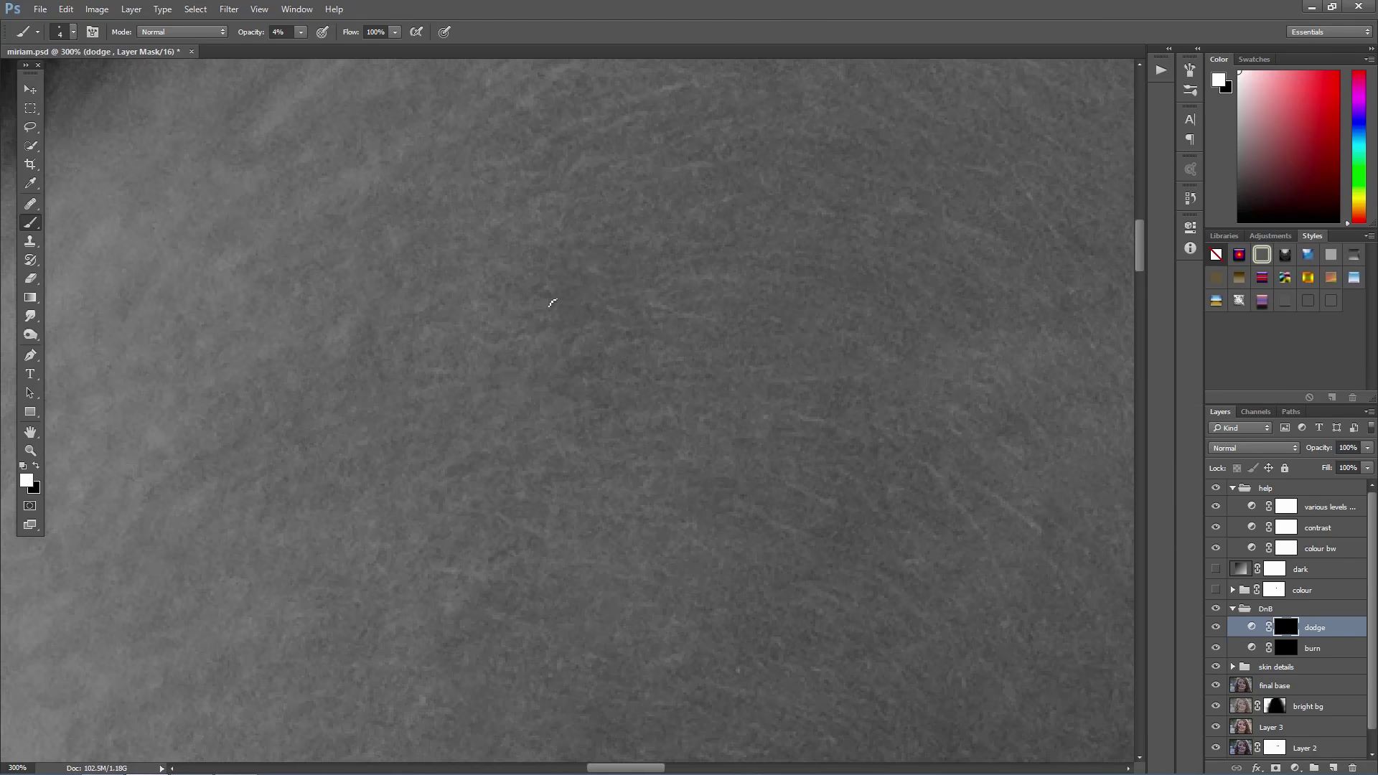
key(ctrl+minus)
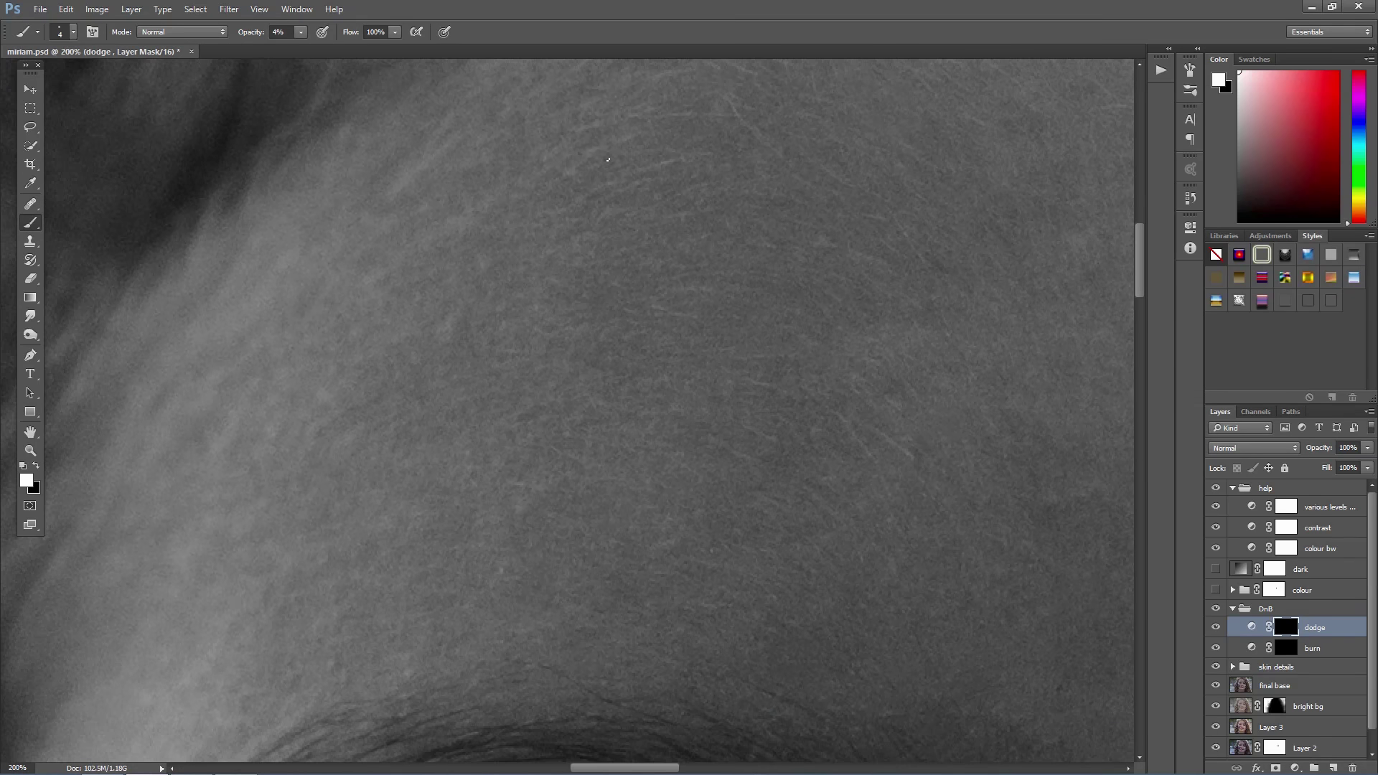
Step: Toggle the dodge and burn group off and on to compare, then zoom to 200%
click(1215, 608)
click(1215, 609)
key(ctrl+plus)
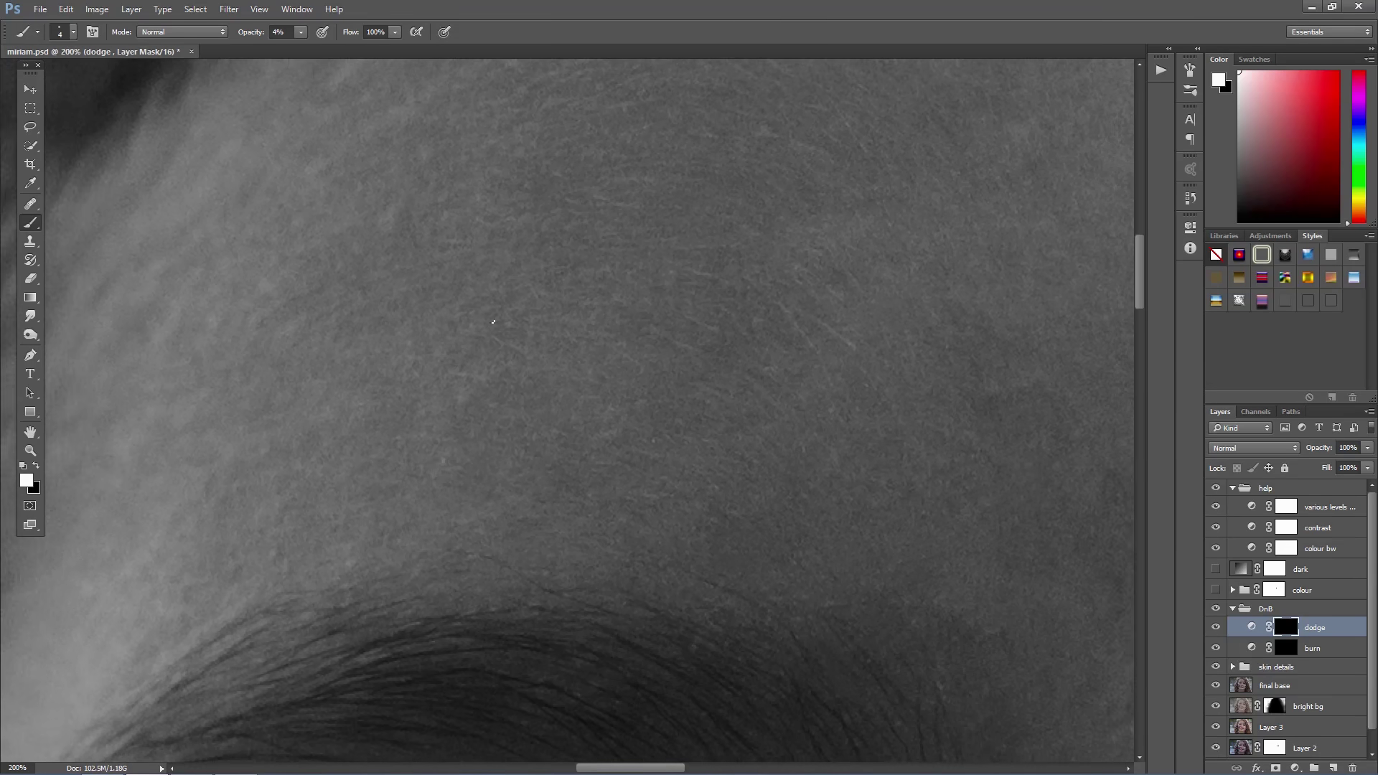
drag(689, 237, 763, 297)
Step: Check the contrast curve settings, then resume the dodge mask with white and a larger brush
click(1251, 527)
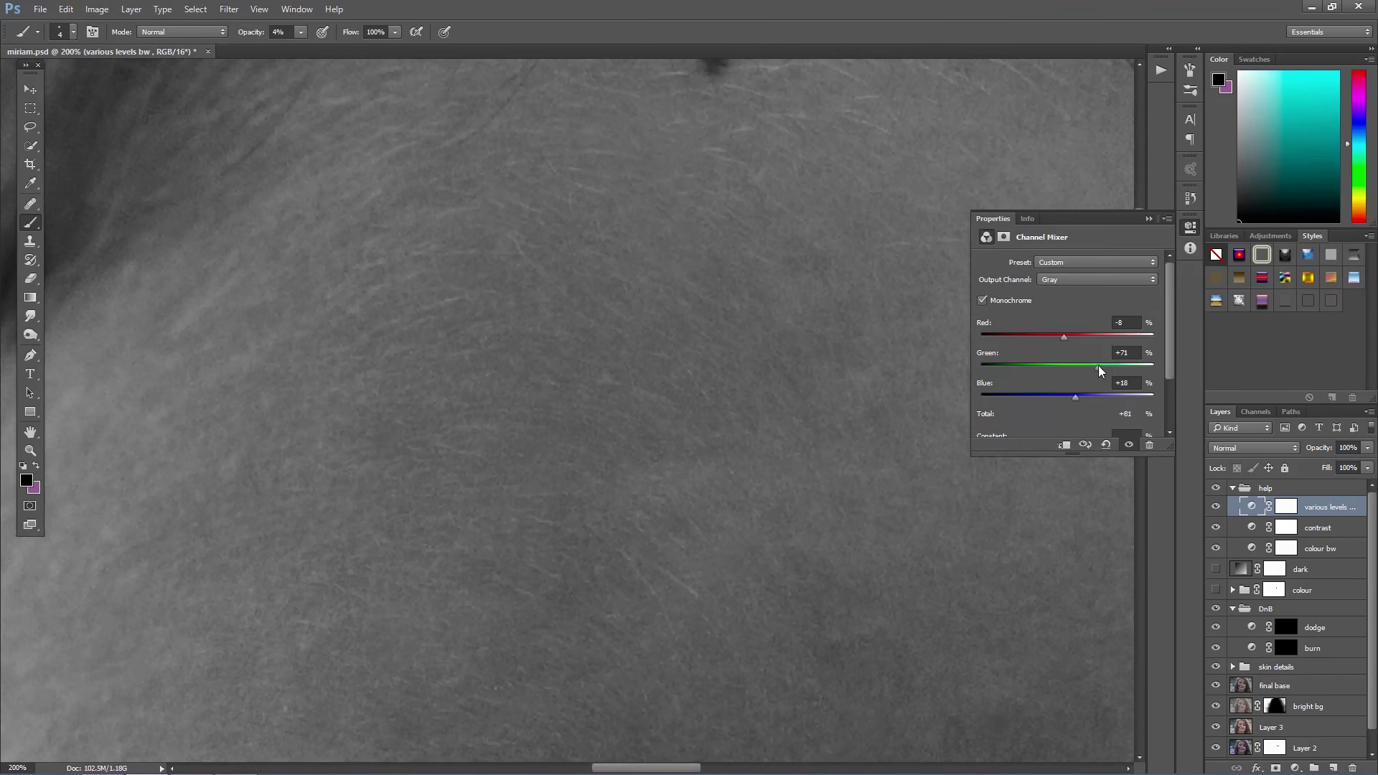
key(ctrl+minus)
click(1315, 628)
key(ctrl+plus)
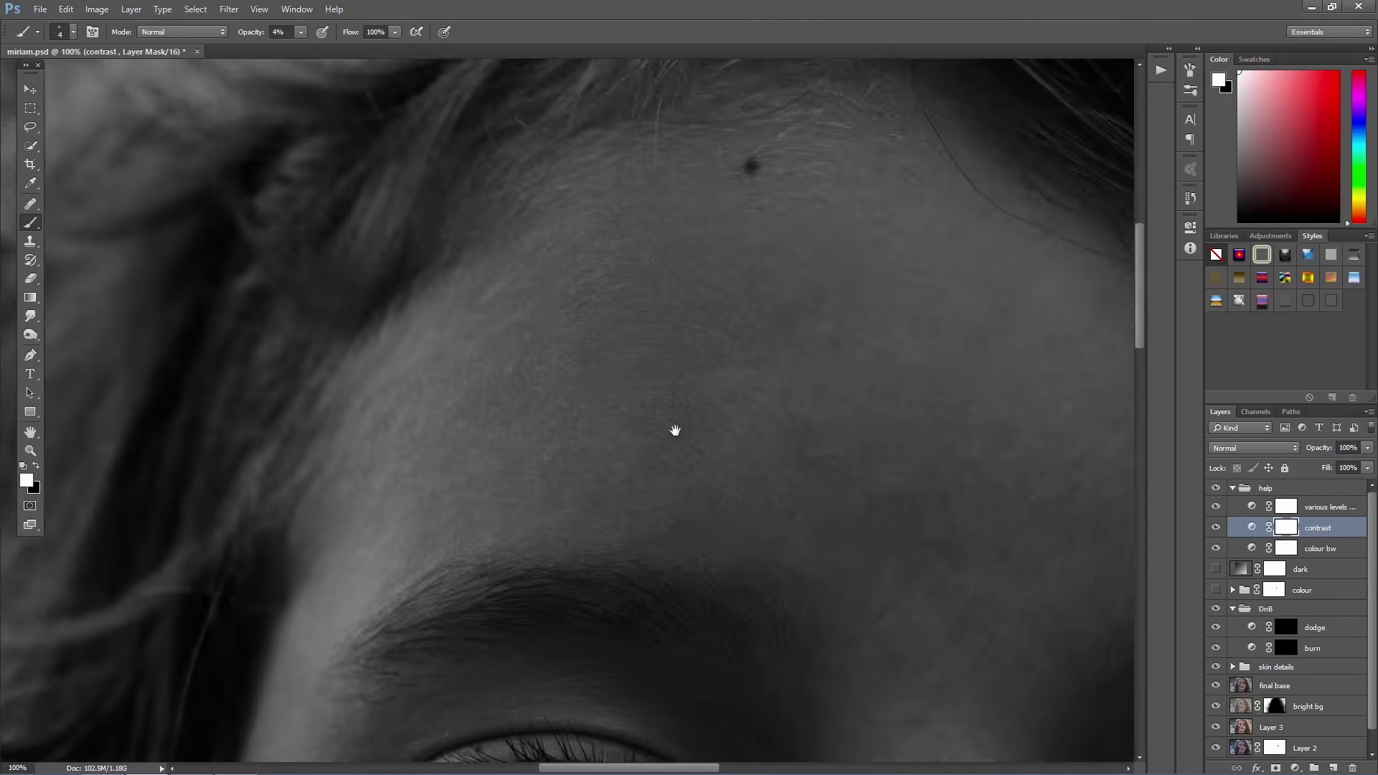
key(ctrl+minus)
key(bracketright)
key(bracketright)
Step: Move across the forehead and lower the dodge brush opacity to 3%
scroll(804, 459, right, 2)
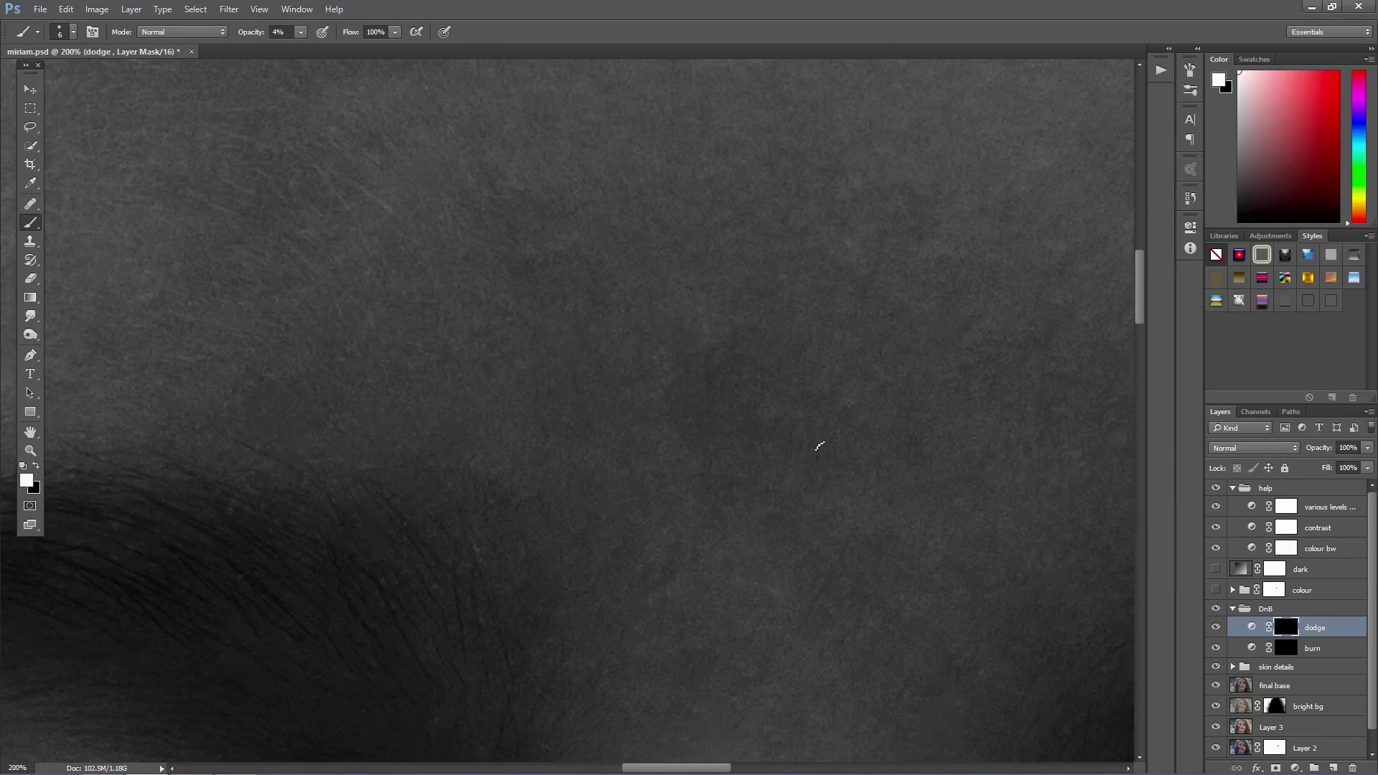
scroll(803, 458, down, 5)
scroll(632, 458, up, 2)
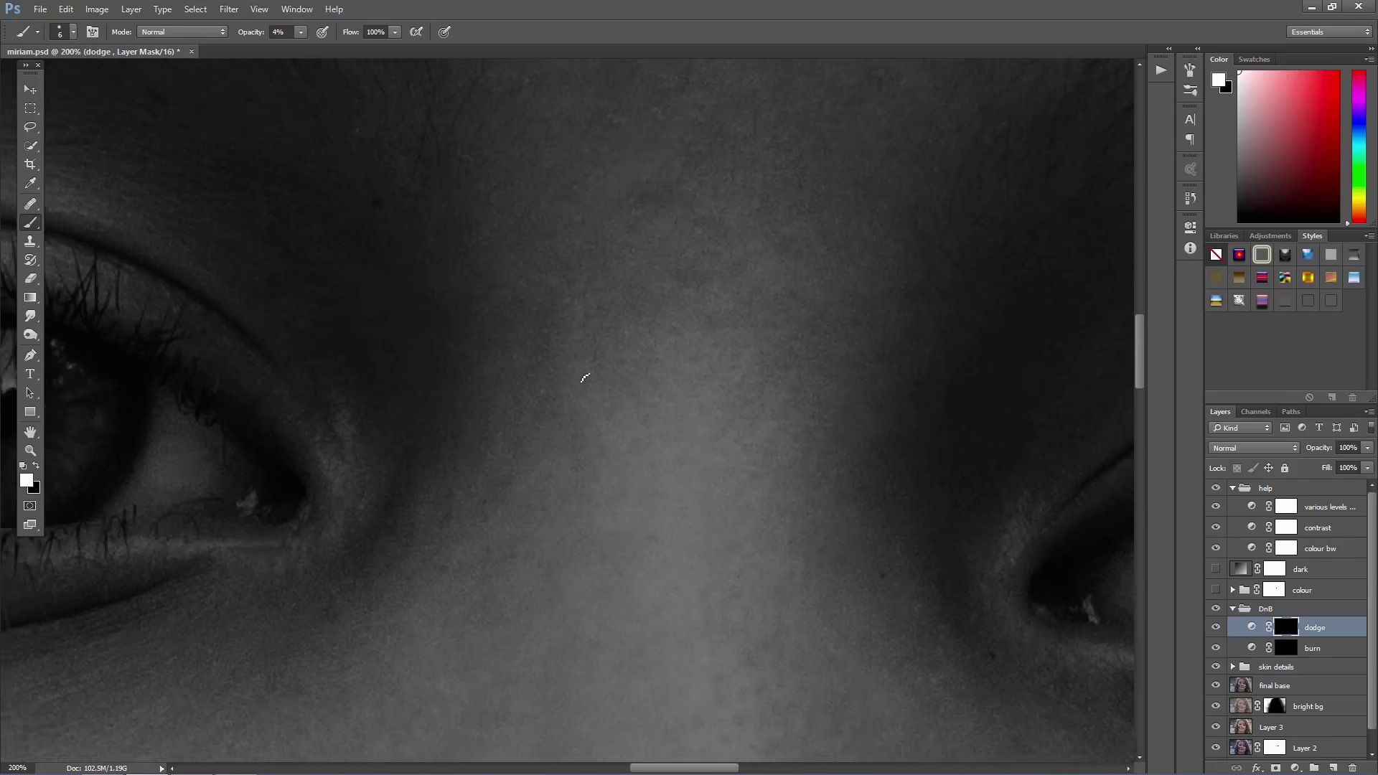
scroll(734, 317, left, 1)
scroll(809, 366, up, 2)
scroll(772, 458, down, 3)
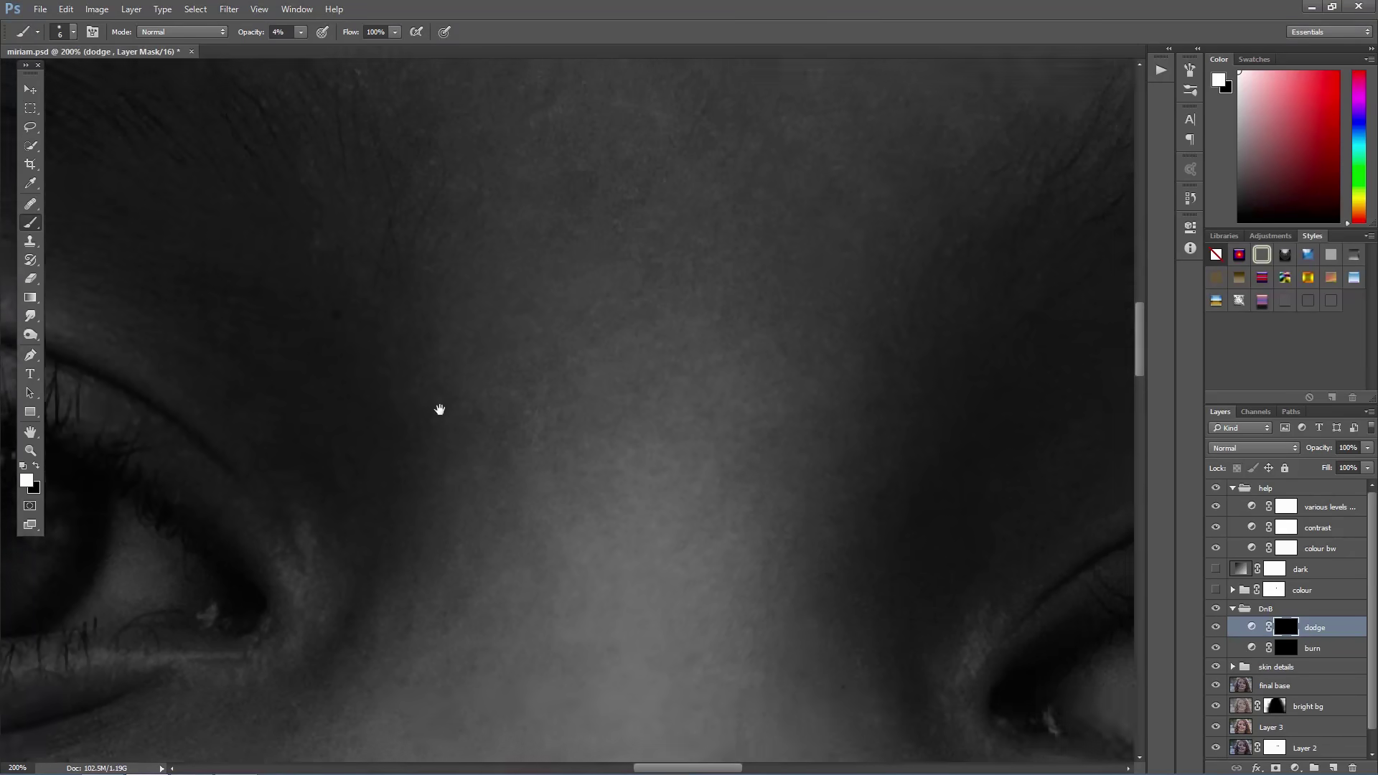
scroll(782, 388, down, 4)
scroll(792, 382, up, 2)
scroll(714, 407, up, 5)
scroll(779, 299, up, 4)
key(0)
key(3)
Step: Even out more forehead patches at 3%, briefly switching to the burn layer and back
scroll(893, 240, up, 3)
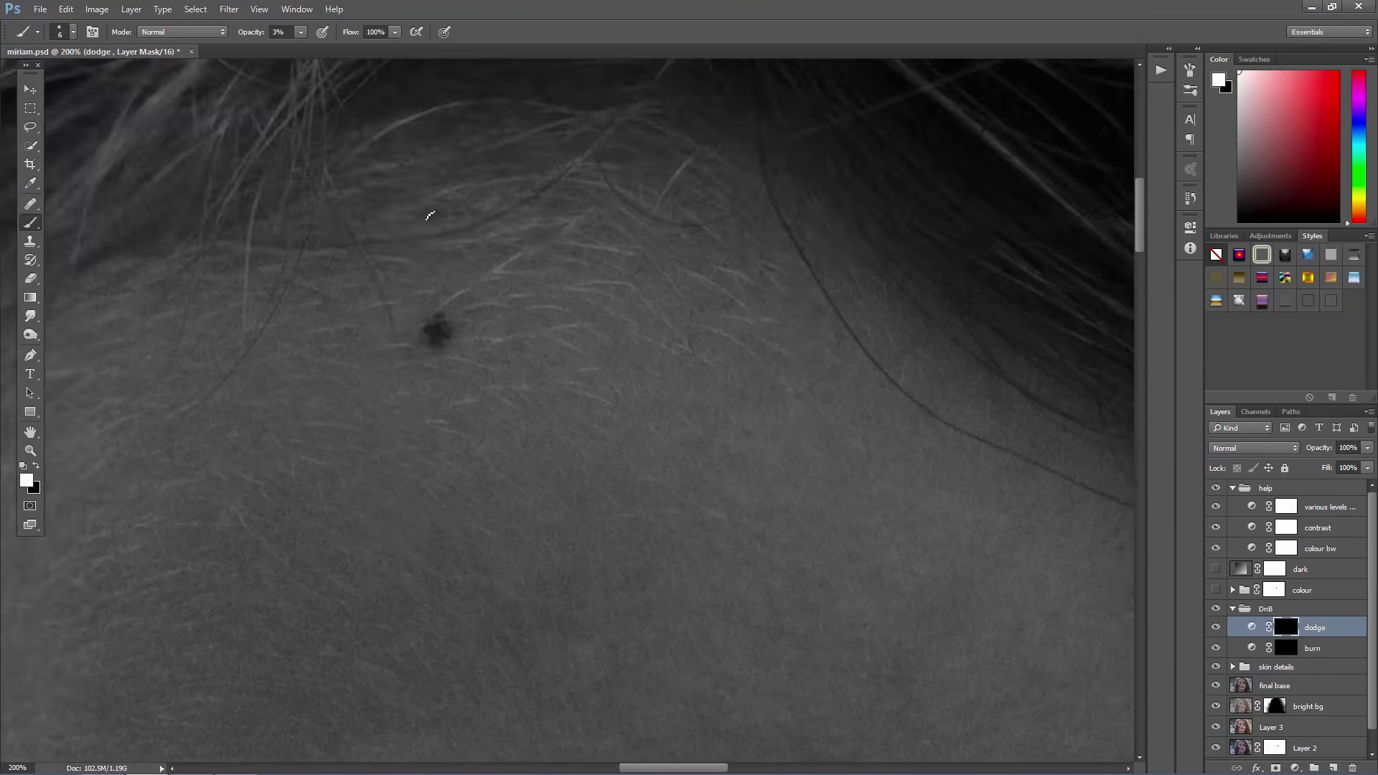
scroll(776, 440, down, 5)
scroll(754, 402, up, 5)
scroll(766, 406, up, 4)
scroll(677, 455, down, 2)
scroll(797, 245, down, 1)
scroll(677, 261, down, 2)
scroll(692, 330, down, 2)
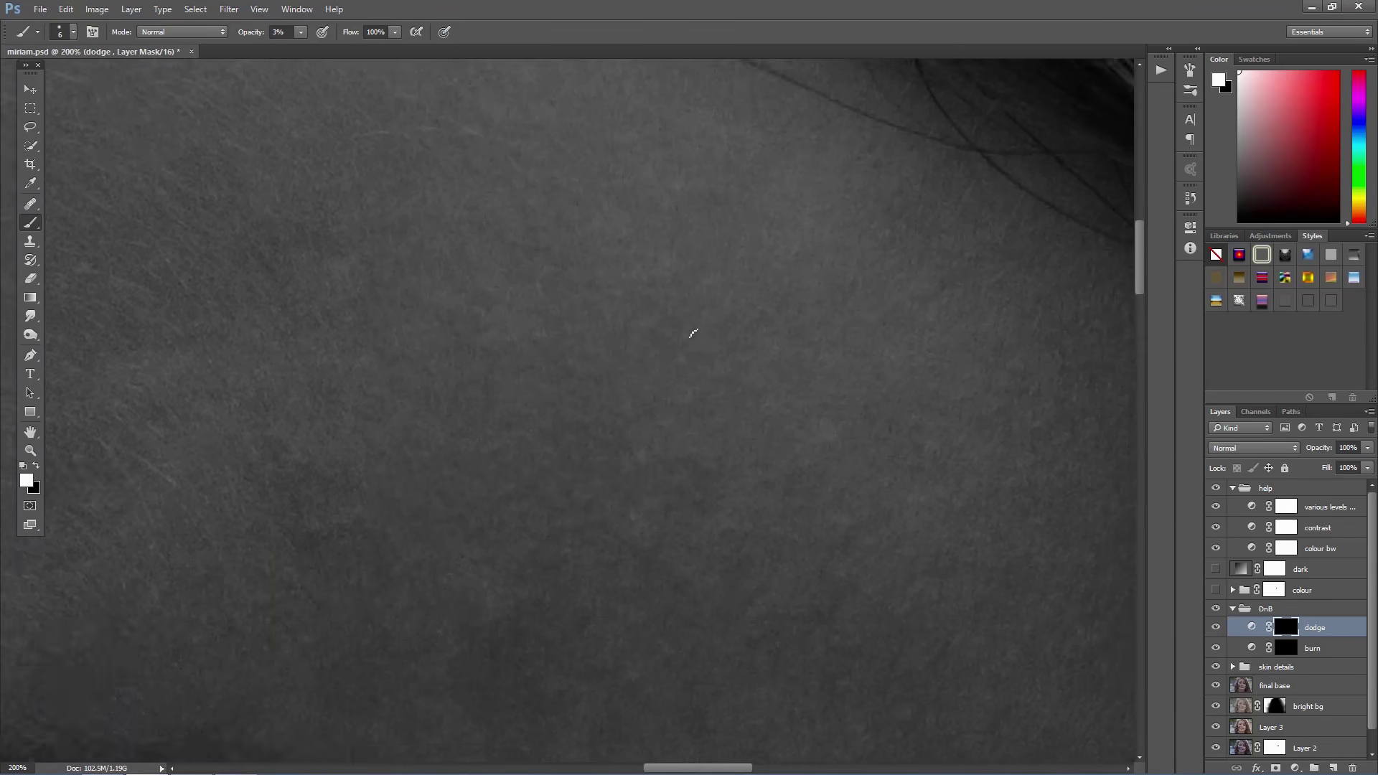
scroll(656, 385, right, 3)
scroll(789, 453, down, 2)
scroll(790, 454, down, 3)
scroll(696, 317, up, 5)
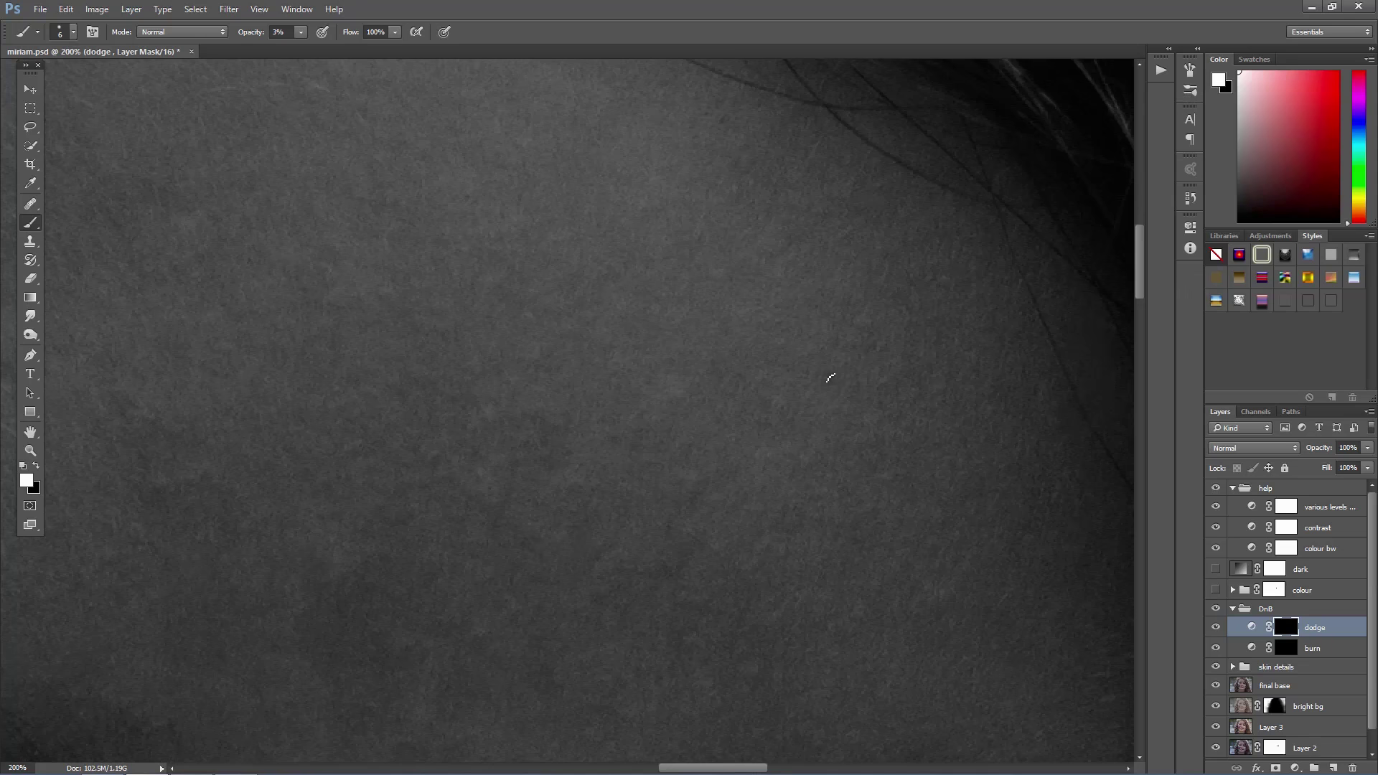
key(alt+bracketleft)
key(alt+bracketright)
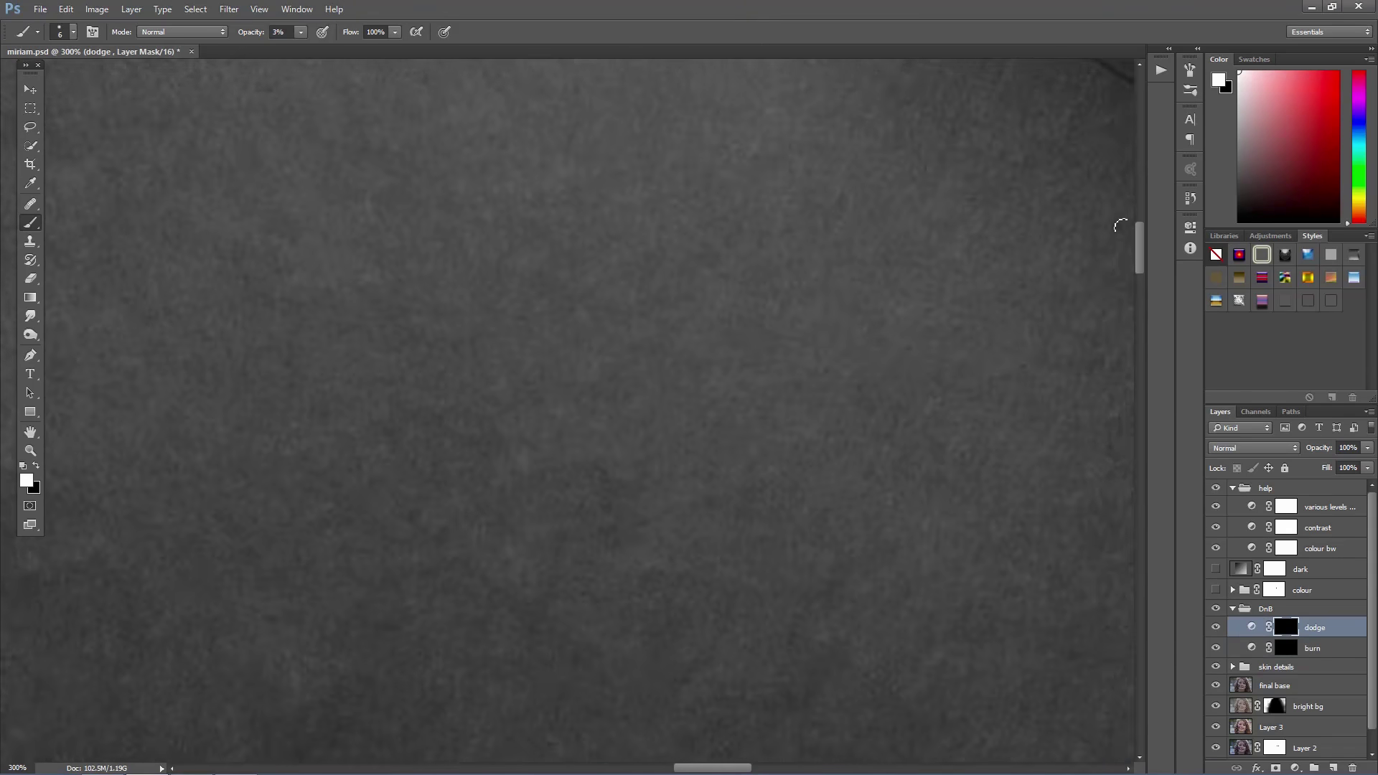
key(ctrl+minus)
key(ctrl+minus)
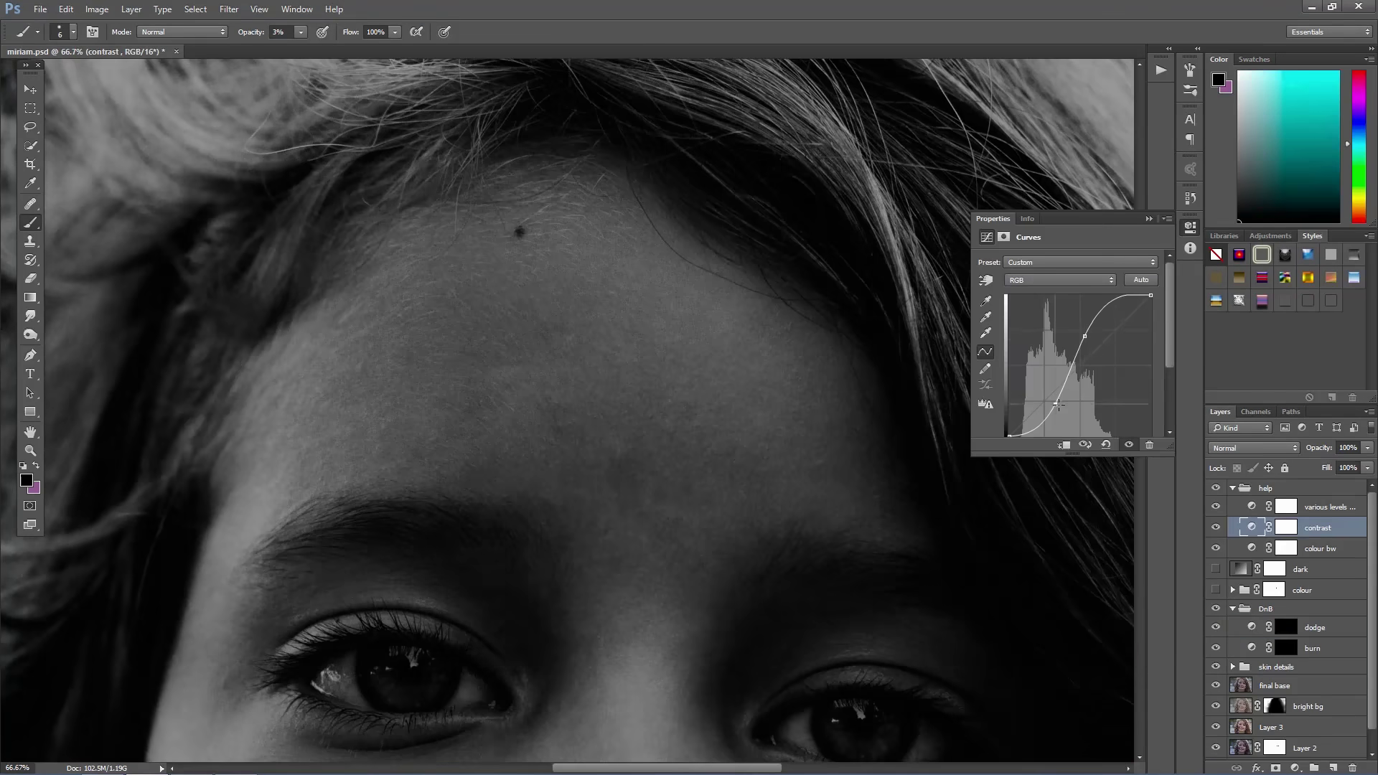
Step: Zoom to 200% on the forehead and pan across its skin in several Space-drags
key(ctrl+plus)
key(ctrl+plus)
drag(875, 454, 820, 498)
mouse_move(714, 222)
mouse_down()
mouse_move(678, 348)
mouse_move(905, 466)
mouse_move(646, 477)
mouse_move(686, 482)
mouse_up()
drag(833, 449, 508, 252)
mouse_move(421, 206)
mouse_down()
mouse_move(674, 308)
mouse_move(551, 429)
mouse_up()
mouse_move(754, 161)
mouse_down()
mouse_move(905, 394)
mouse_move(853, 396)
mouse_up()
mouse_move(678, 307)
mouse_down()
mouse_move(698, 185)
mouse_move(720, 224)
mouse_up()
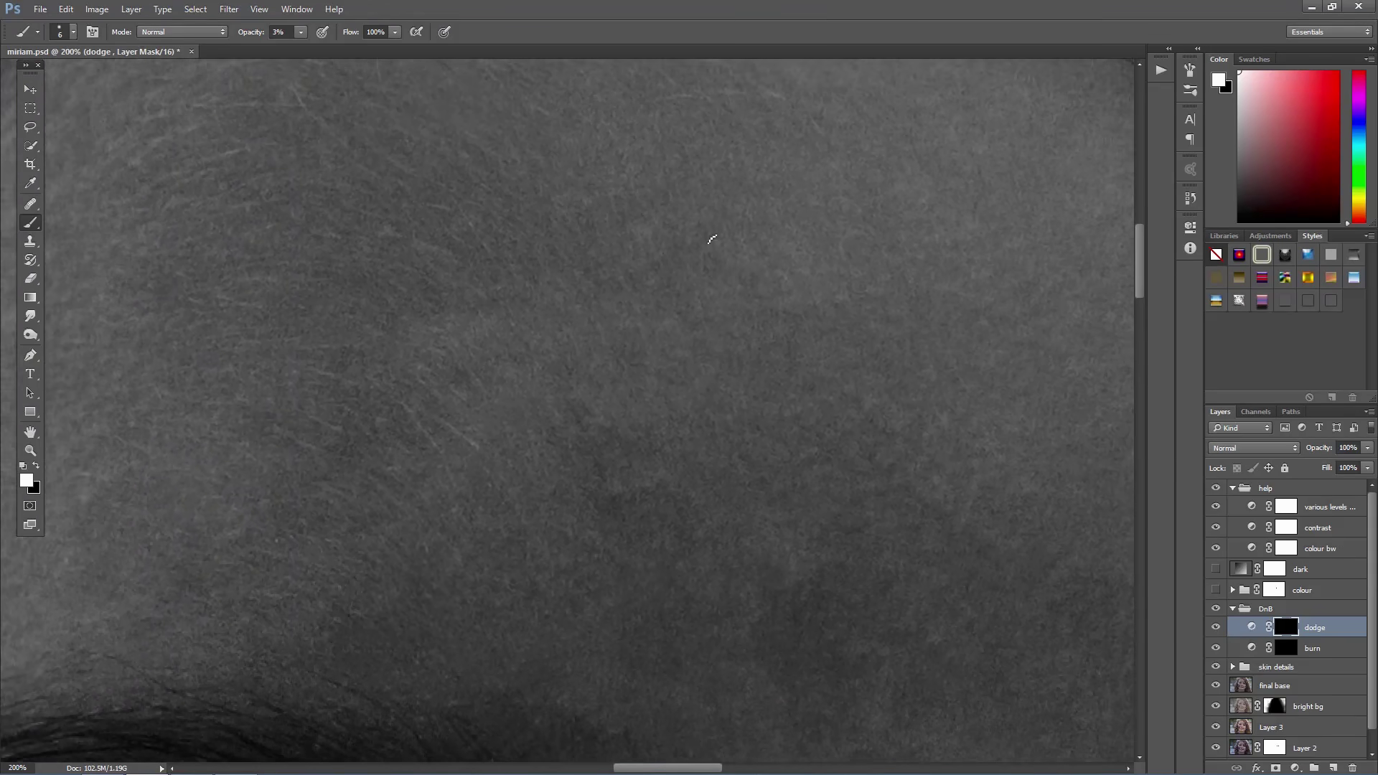
Step: Show the DnB group, zoom in on the forehead and select its dodge mask
mouse_move(839, 282)
mouse_down()
mouse_move(794, 369)
mouse_move(892, 286)
mouse_move(868, 342)
mouse_move(785, 369)
mouse_move(677, 234)
mouse_move(708, 191)
mouse_move(572, 213)
mouse_move(782, 370)
mouse_move(554, 240)
mouse_move(772, 320)
mouse_move(861, 391)
mouse_up()
click(1216, 610)
key(ctrl+plus)
click(1315, 627)
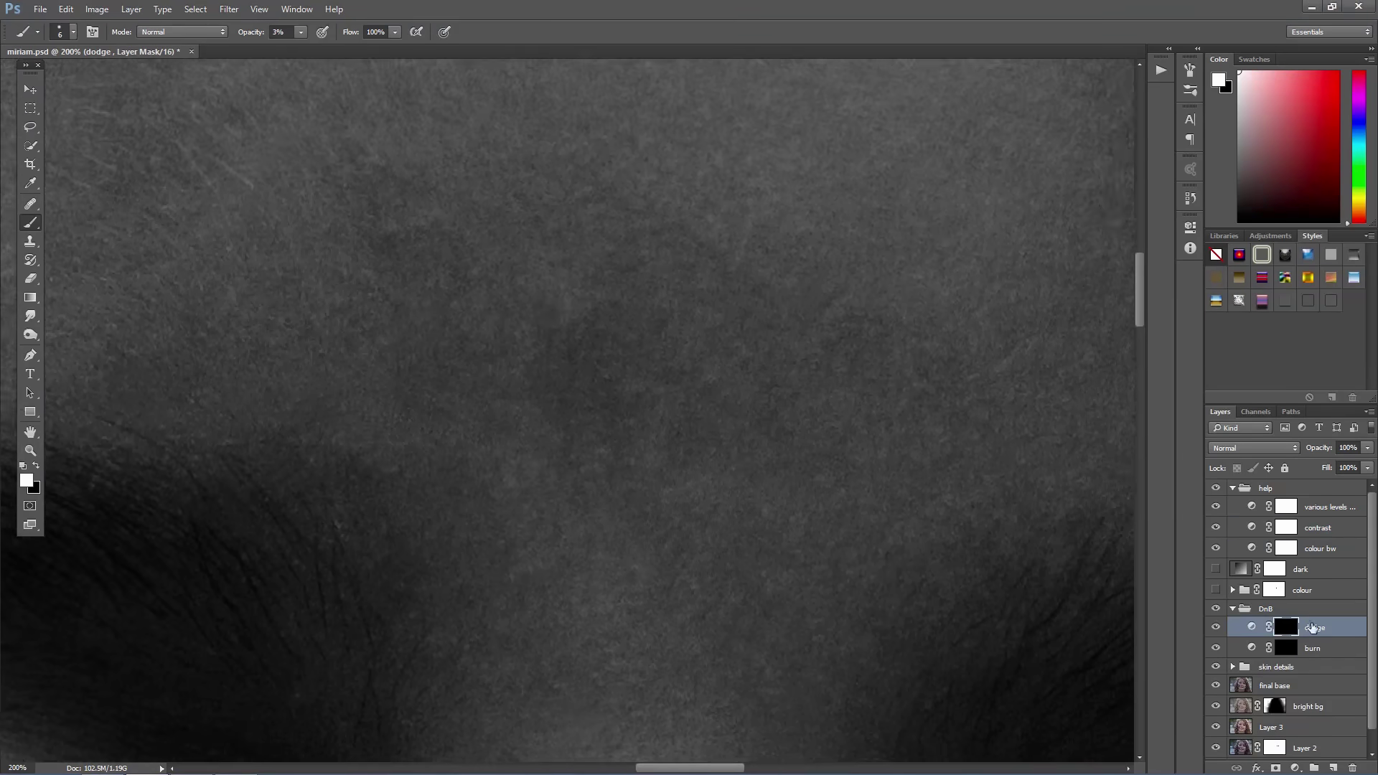
Step: Dodge the first dark forehead patches with white at 3% opacity
drag(689, 446, 778, 369)
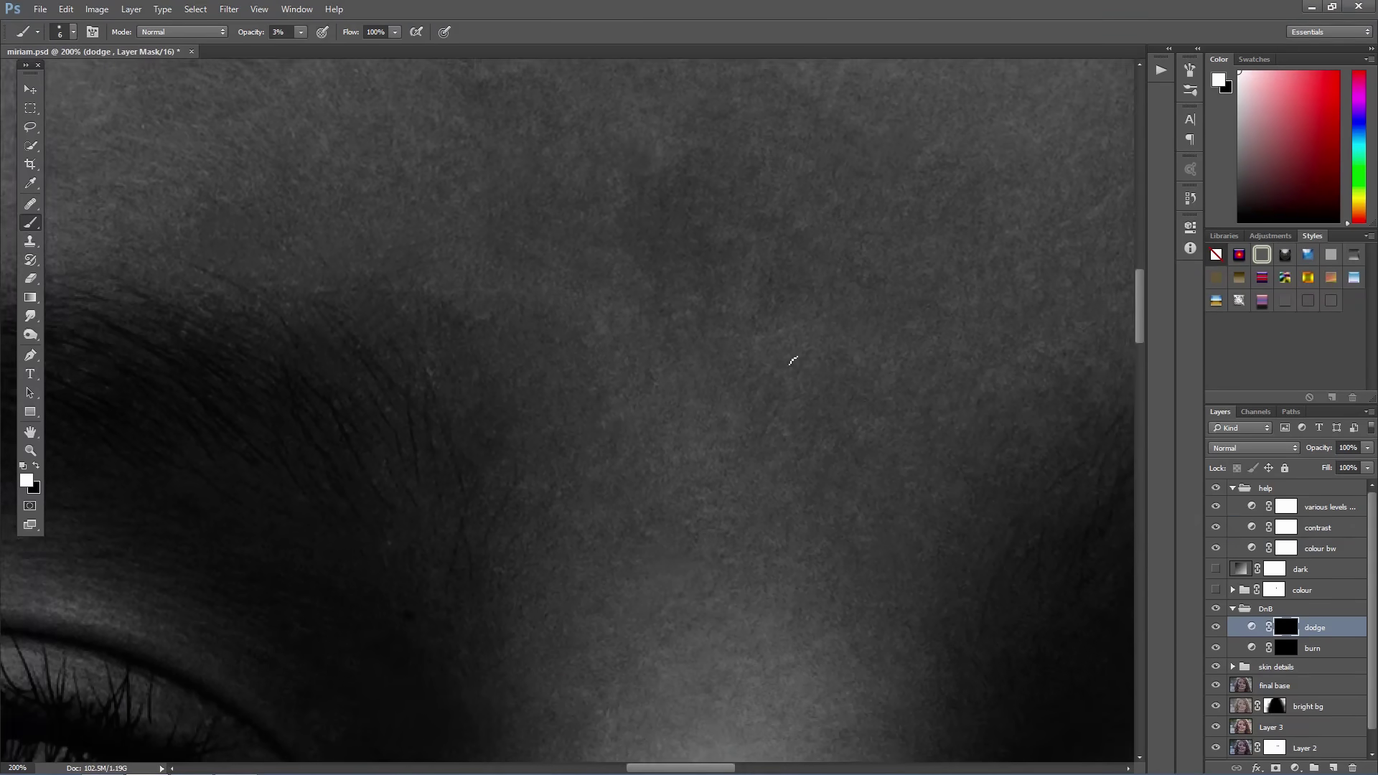
mouse_move(558, 346)
mouse_down()
mouse_move(726, 252)
mouse_move(579, 234)
mouse_up()
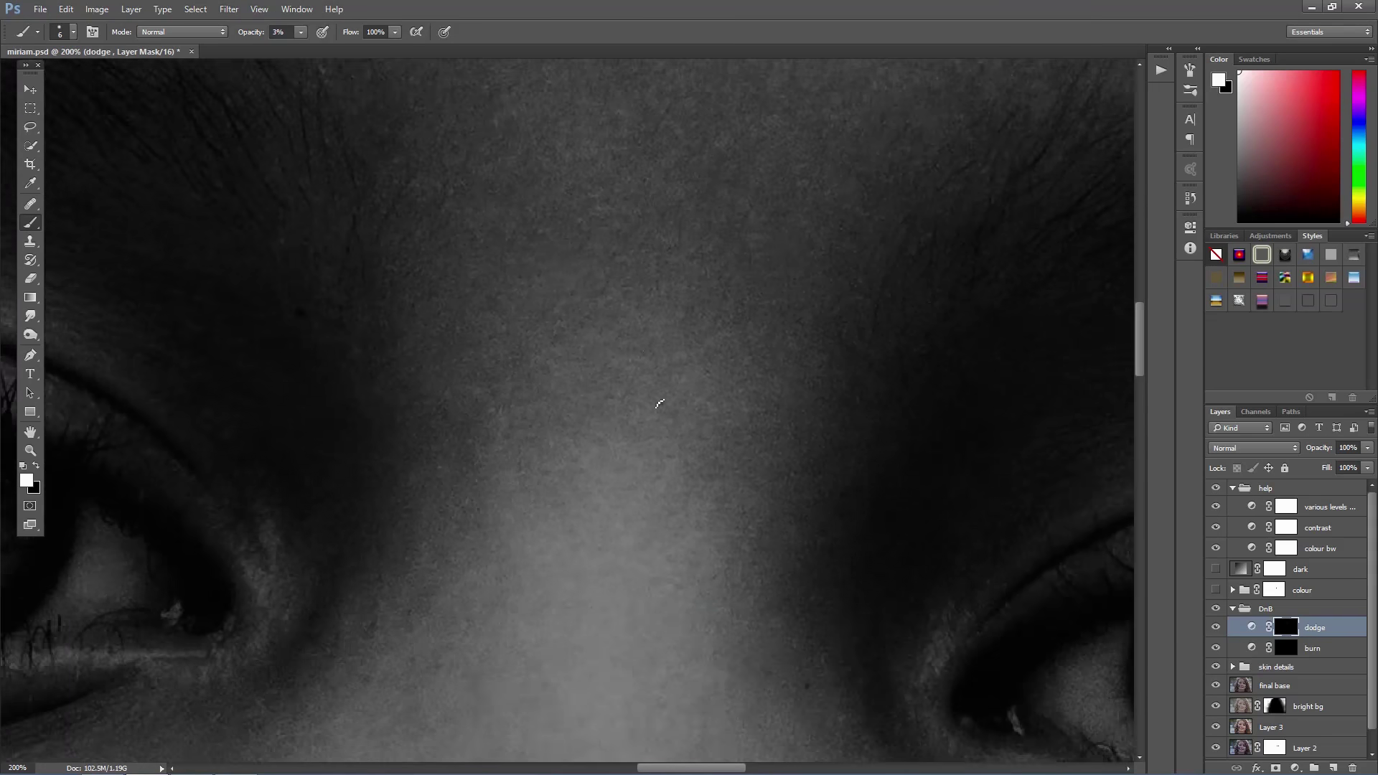
drag(661, 400, 923, 428)
mouse_move(970, 329)
mouse_down()
mouse_move(498, 338)
mouse_move(632, 359)
mouse_up()
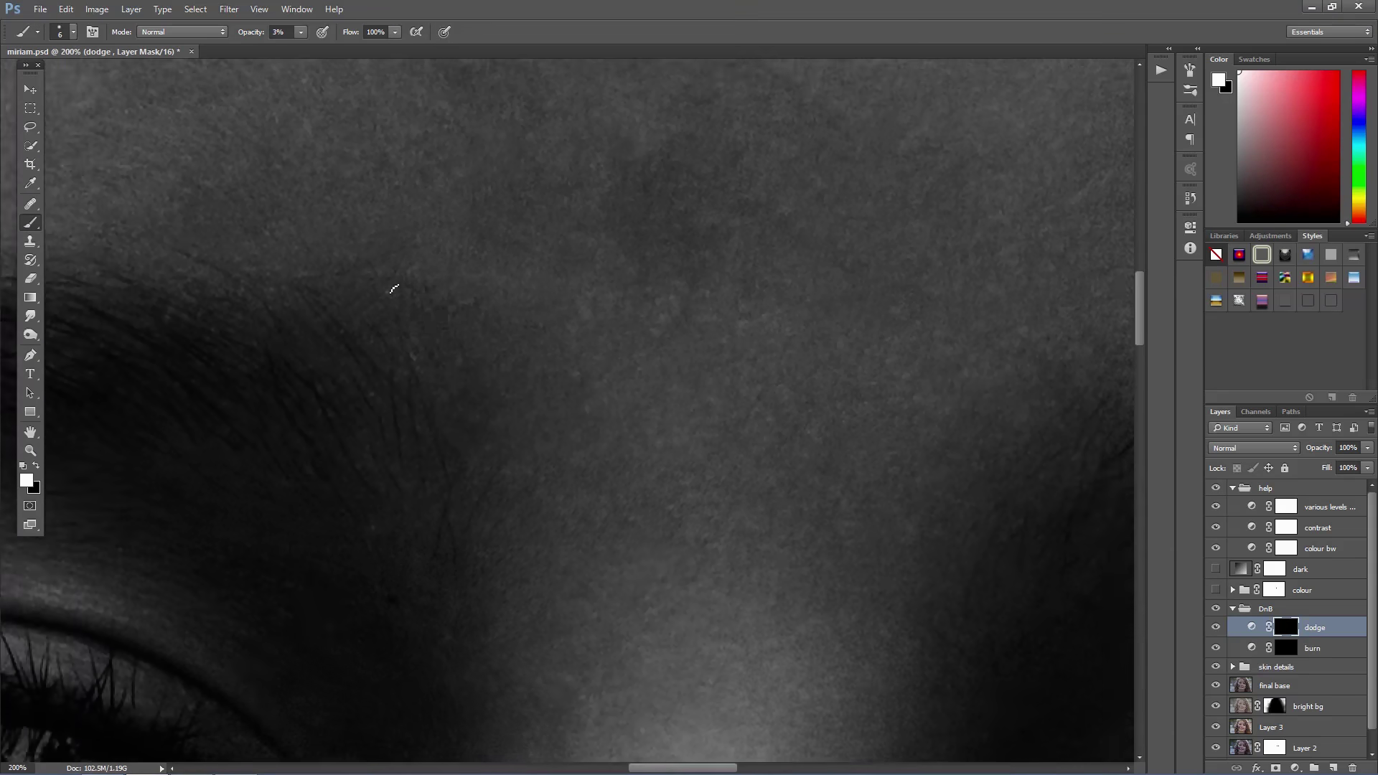
scroll(787, 351, up, 5)
right_click(862, 244)
key(Escape)
scroll(575, 493, down, 3)
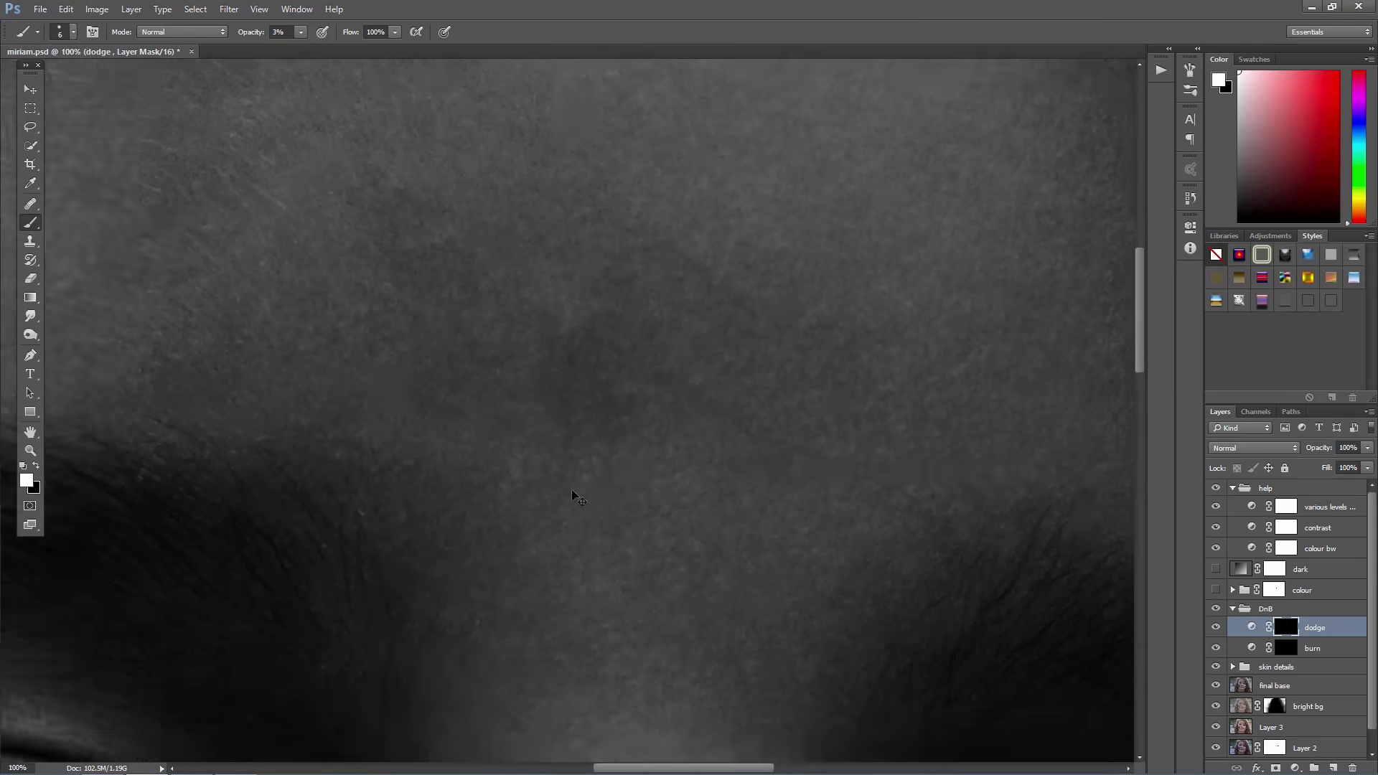
Step: Lighten the remaining dark blotches and shadowed skin above the brow
mouse_move(873, 415)
mouse_down()
mouse_move(714, 480)
mouse_move(815, 527)
mouse_up()
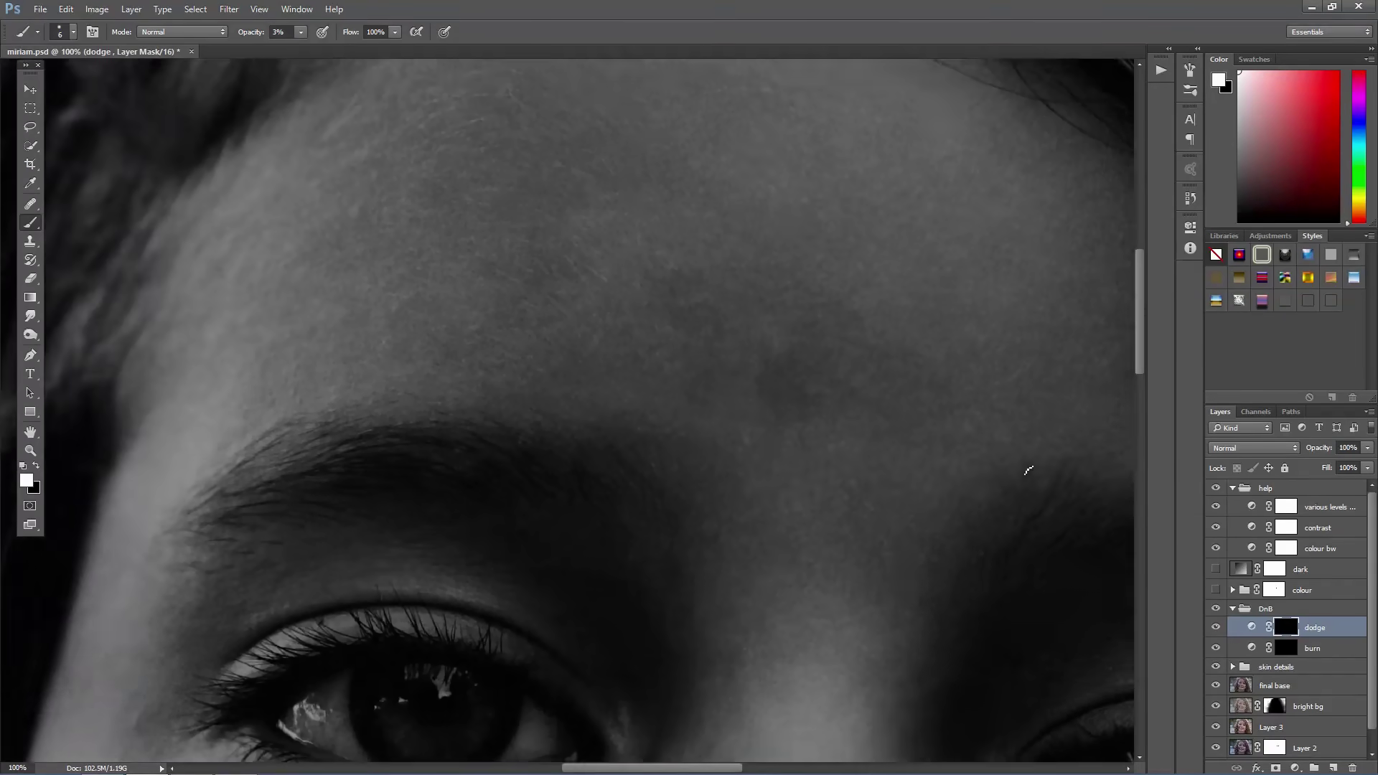
drag(816, 526, 894, 585)
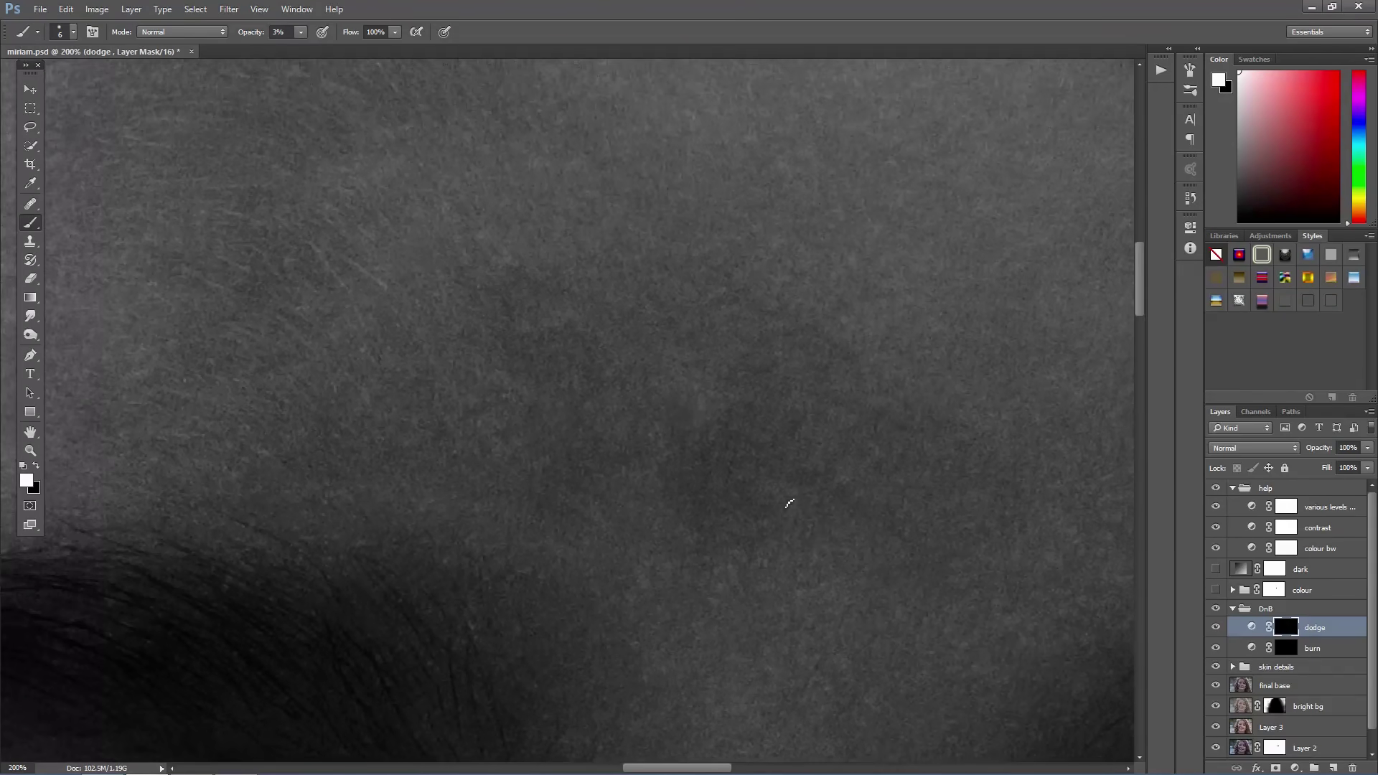
drag(673, 420, 913, 517)
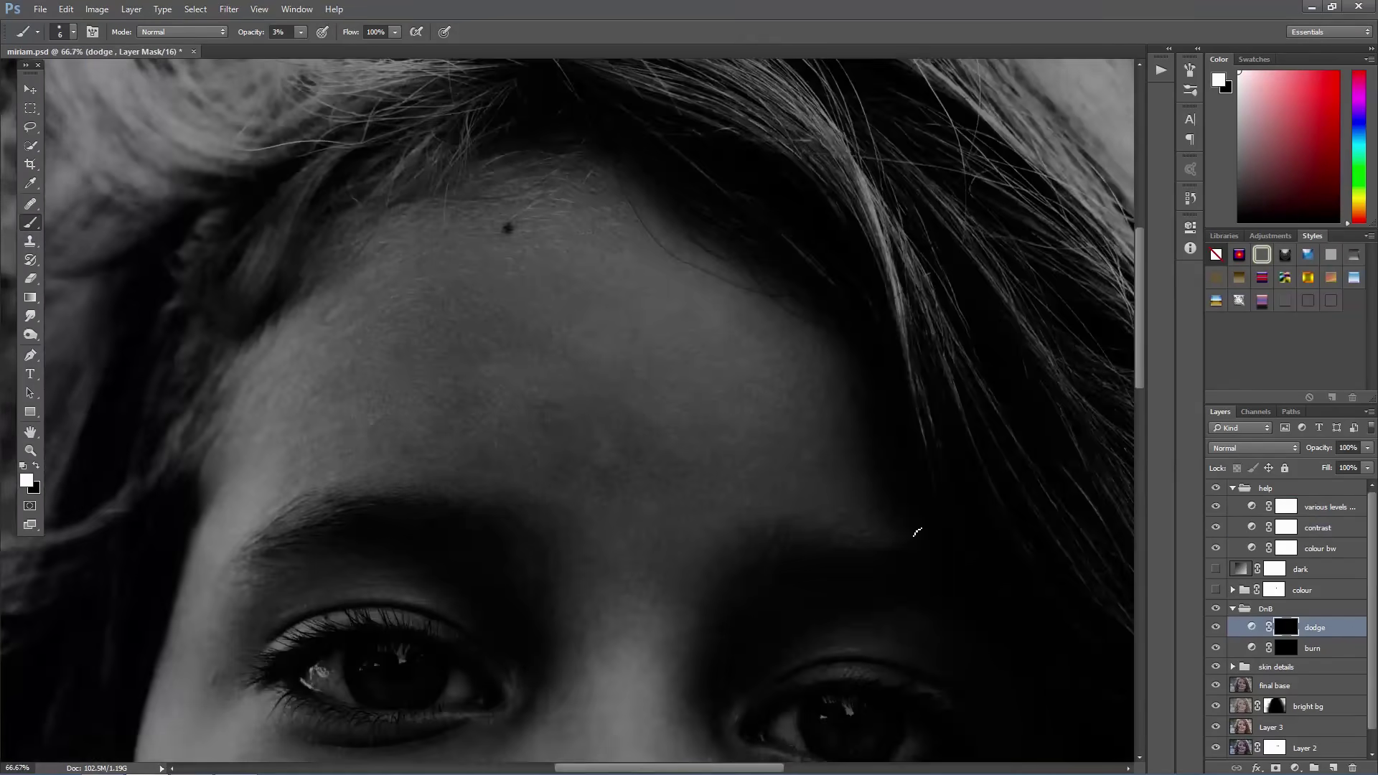
drag(852, 397, 911, 530)
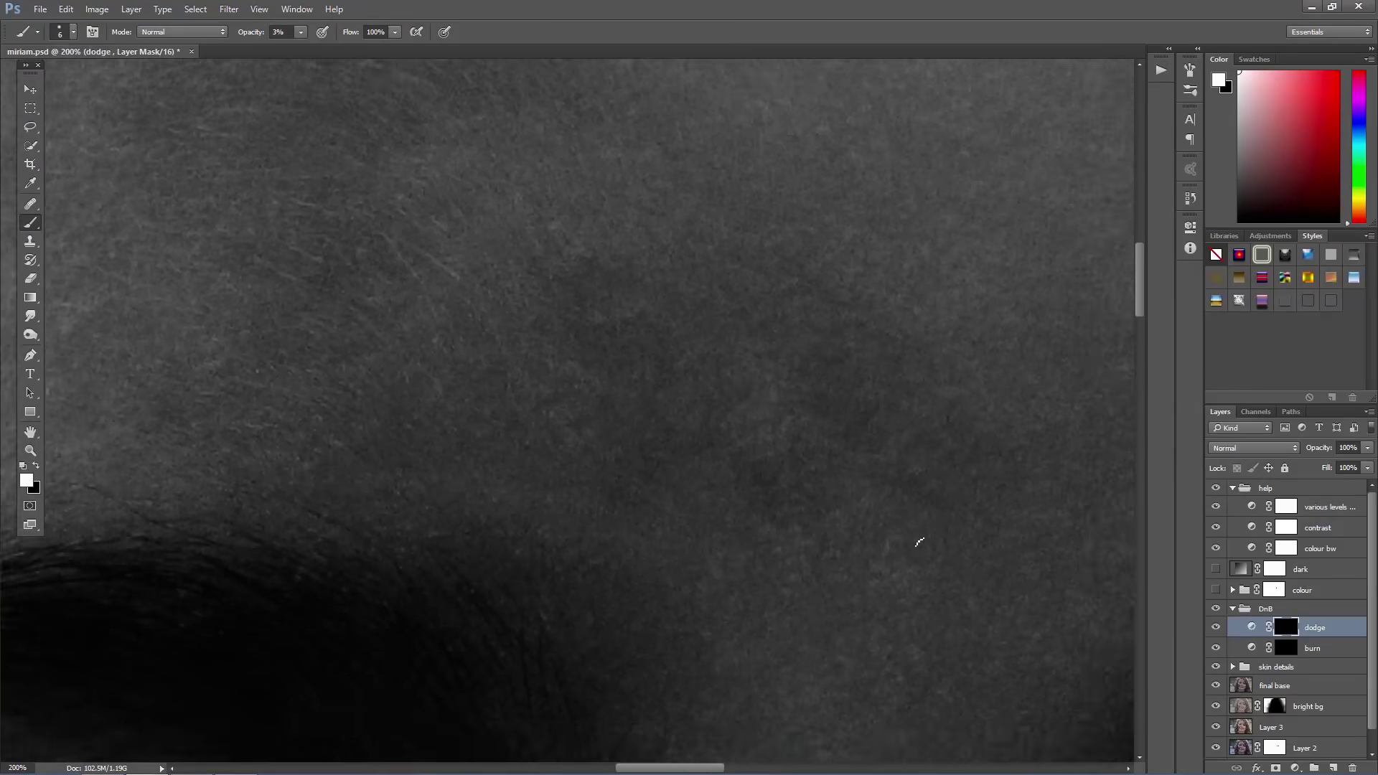
key(ctrl+minus)
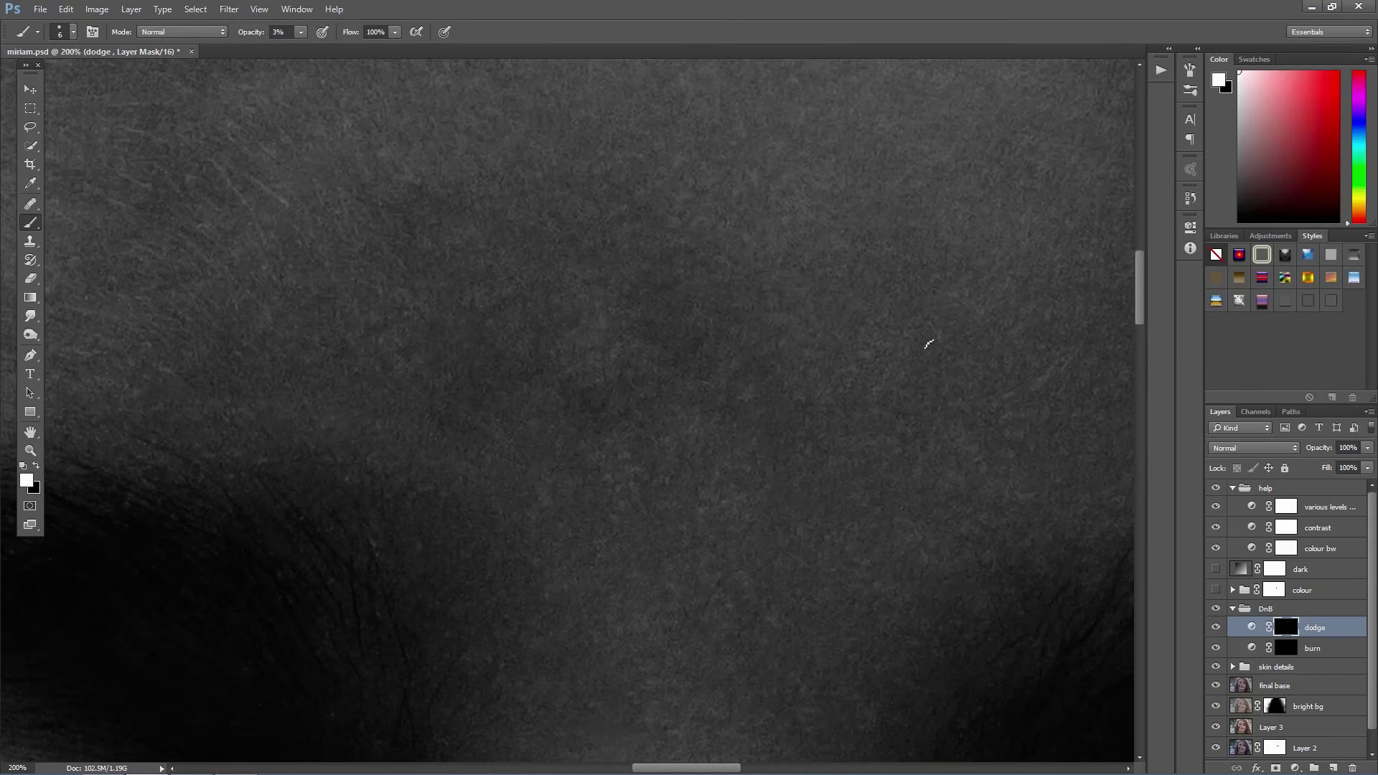
drag(890, 542, 457, 462)
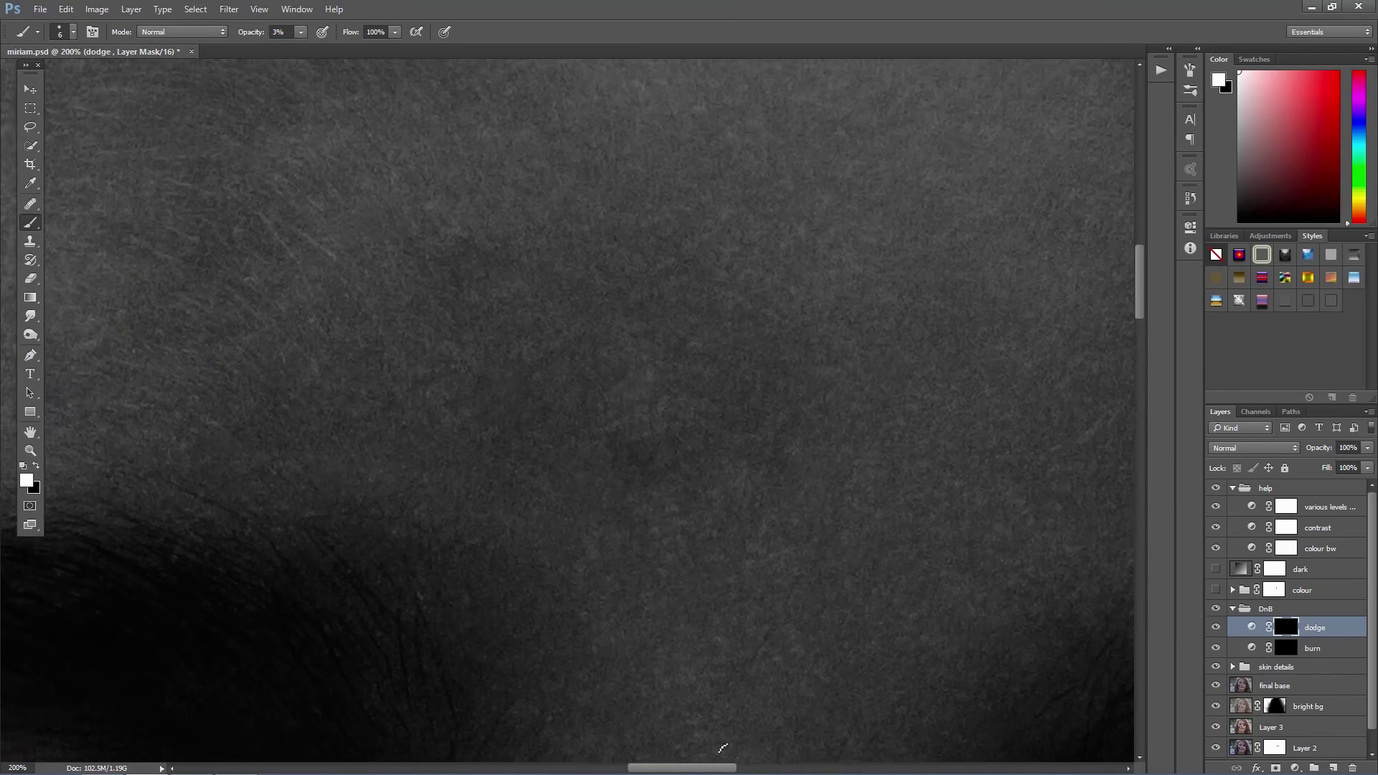
drag(658, 328, 927, 539)
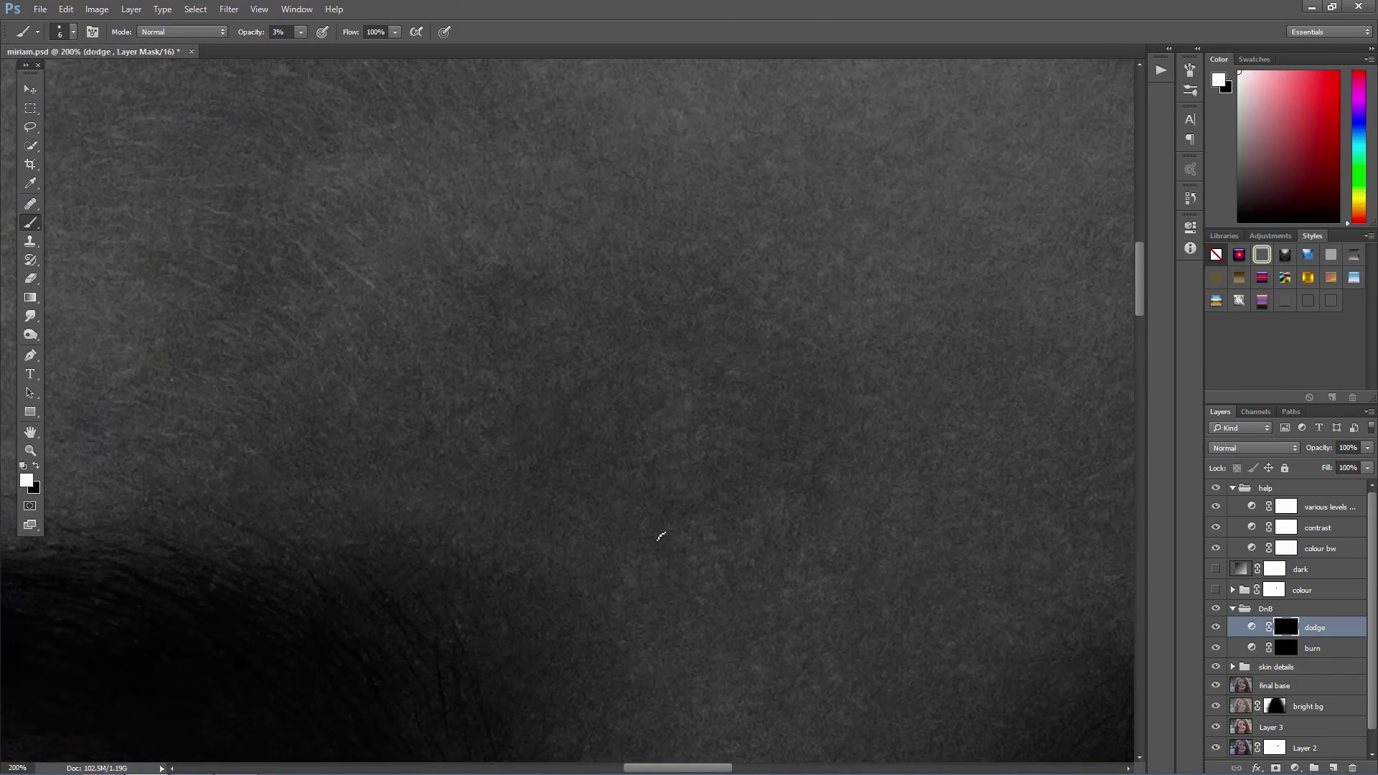
key(ctrl+minus)
key(ctrl+minus)
key(ctrl+minus)
Step: Toggle the help group to compare in colour, then touch up another forehead patch
click(1215, 489)
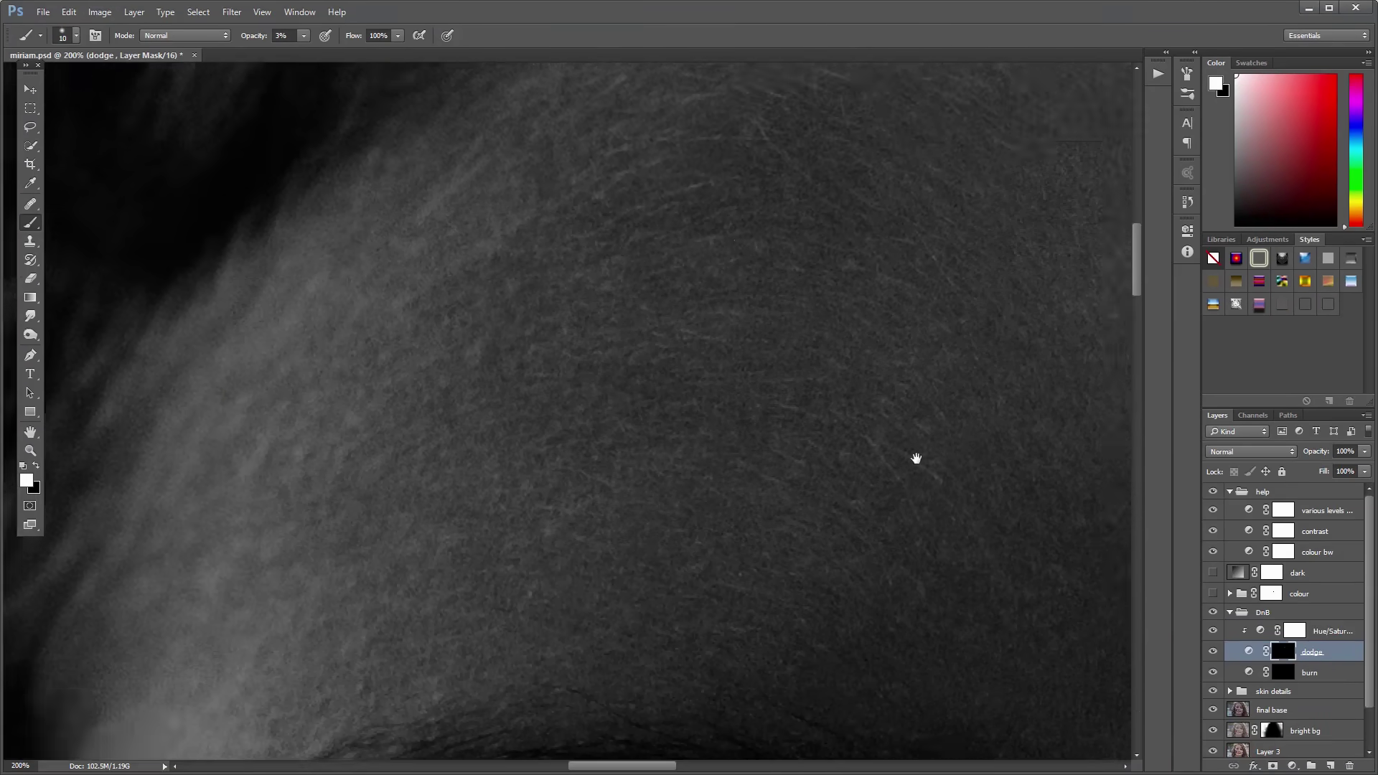
drag(916, 458, 1019, 481)
scroll(631, 400, right, 1)
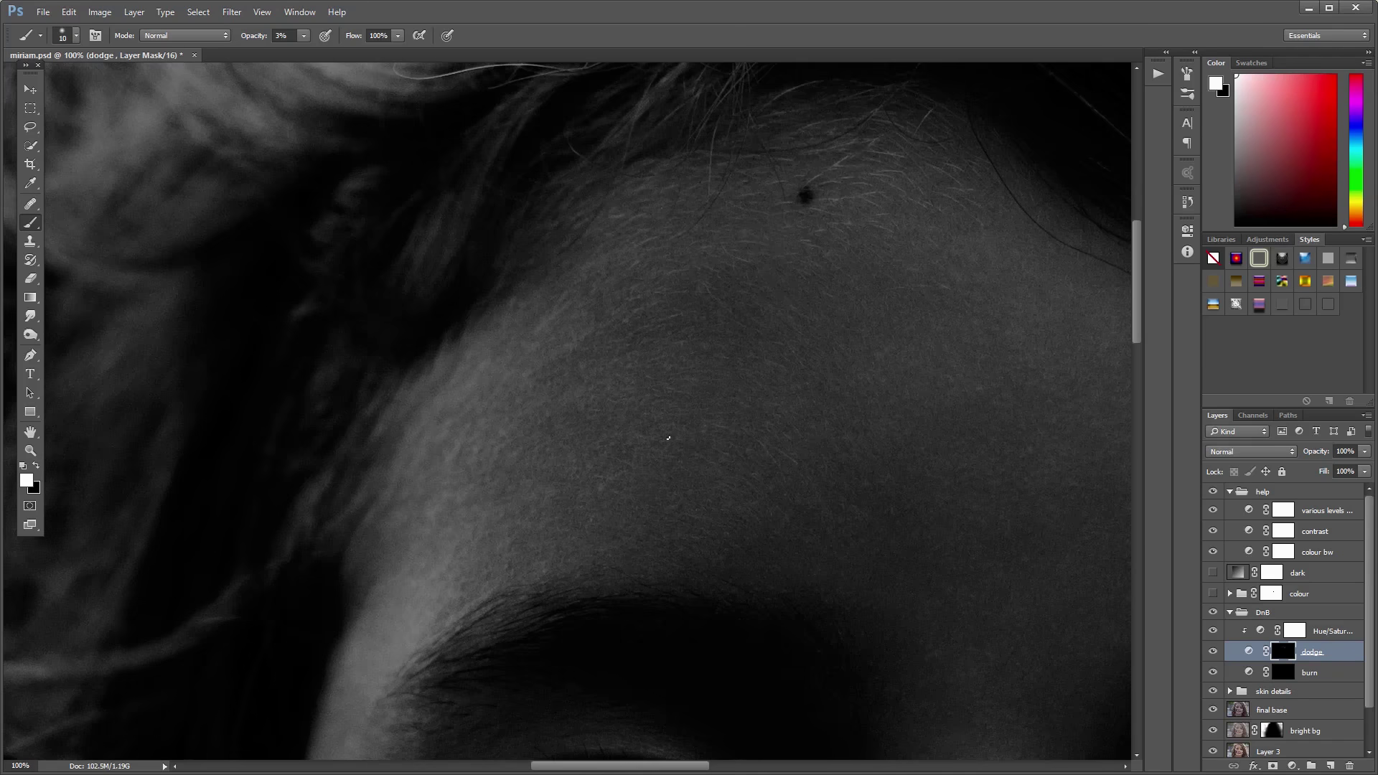
drag(707, 448, 742, 263)
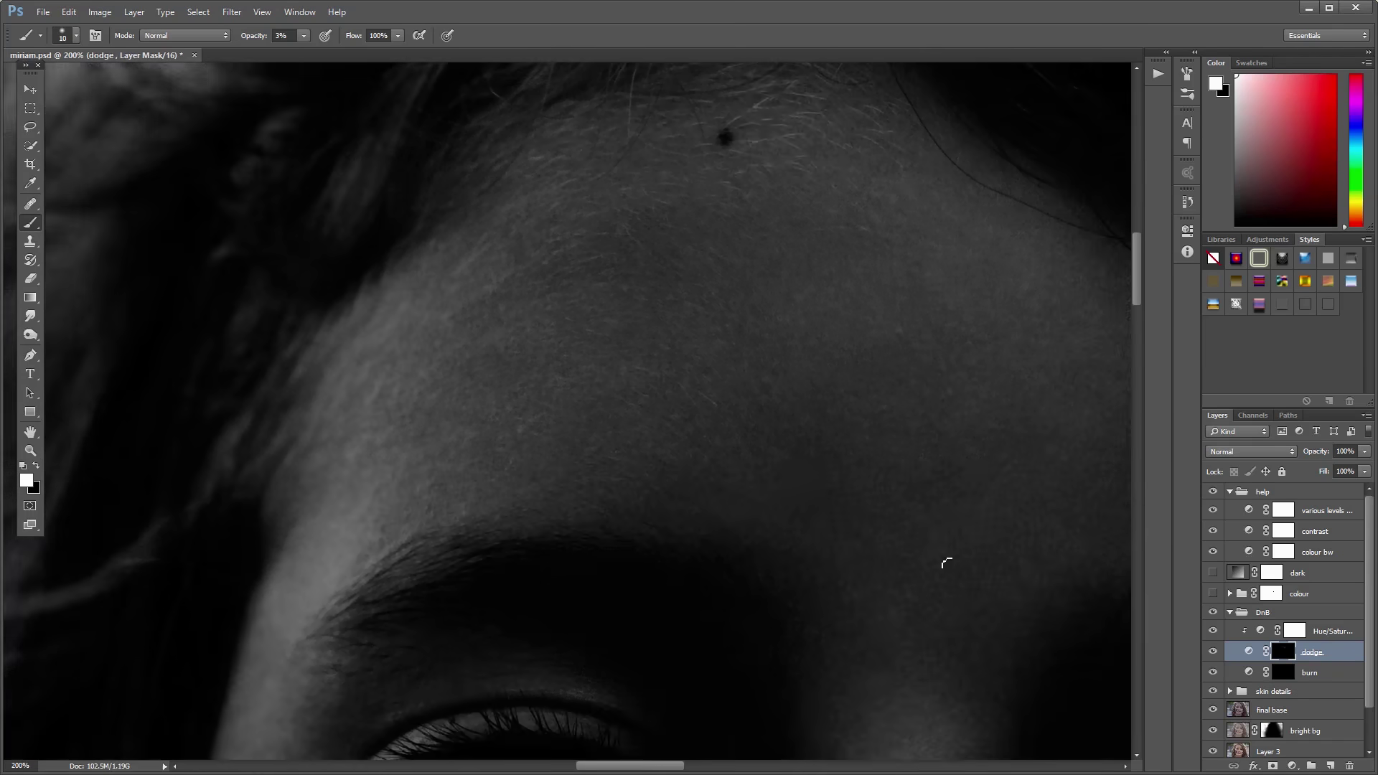
scroll(696, 287, down, 2)
scroll(676, 226, left, 1)
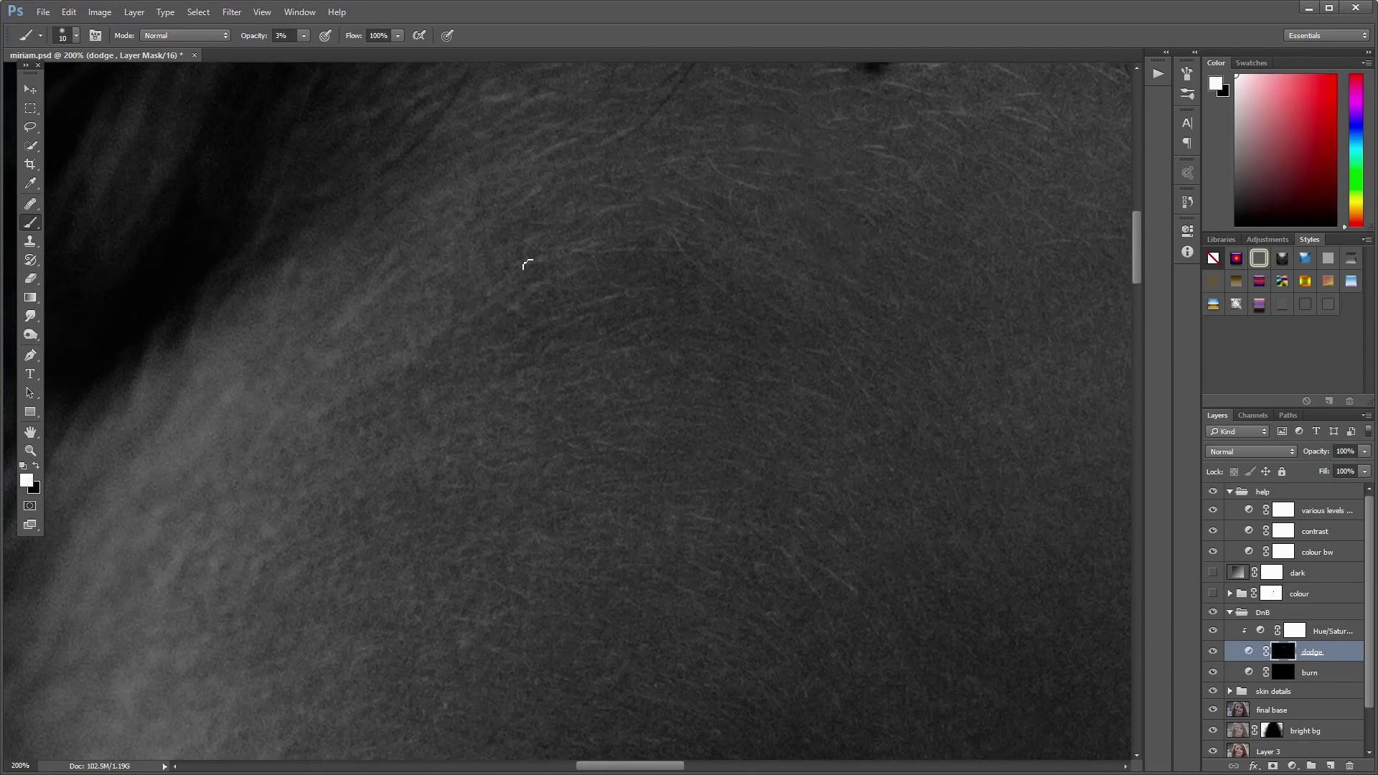
scroll(563, 170, right, 1)
scroll(704, 394, up, 2)
scroll(704, 393, left, 1)
scroll(717, 240, down, 2)
scroll(717, 240, left, 1)
scroll(680, 290, down, 1)
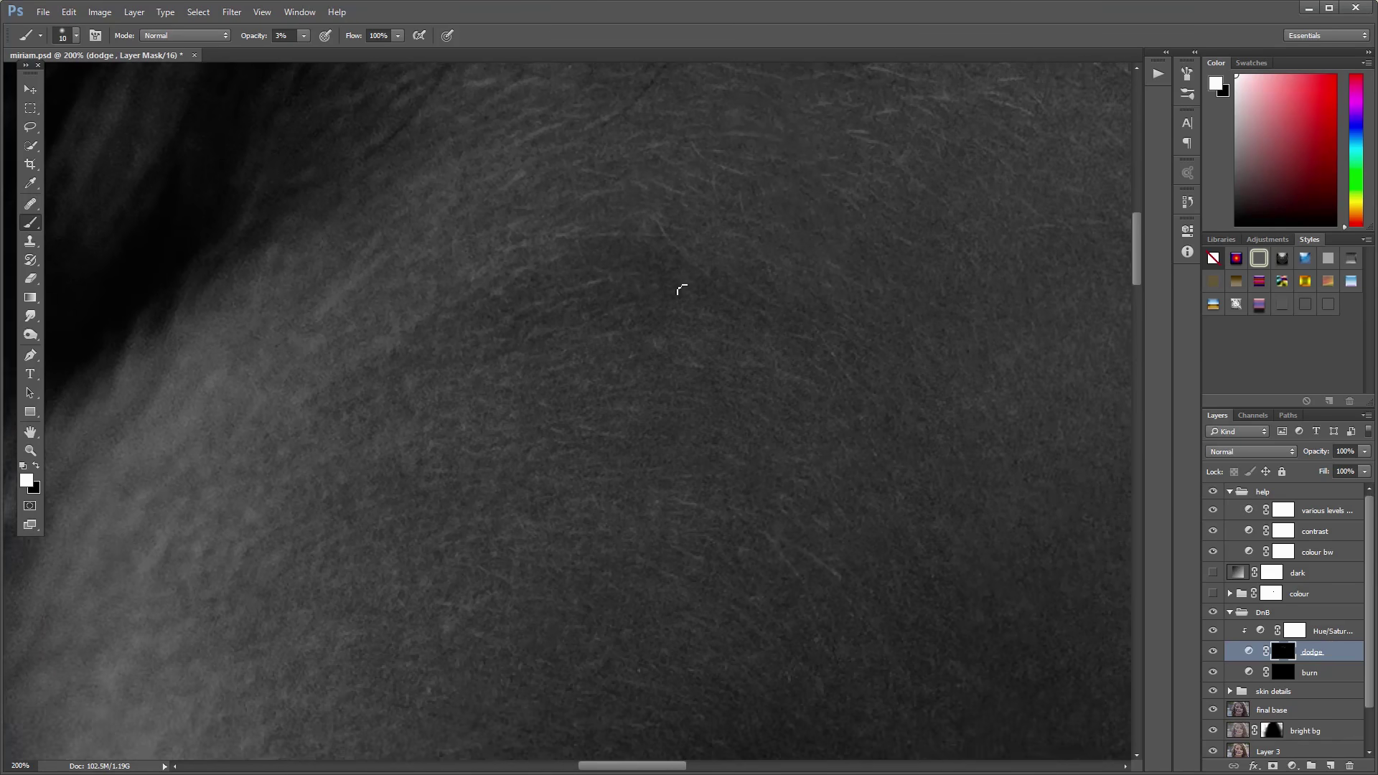
scroll(680, 290, up, 1)
scroll(697, 387, left, 1)
scroll(793, 369, left, 1)
scroll(631, 455, down, 2)
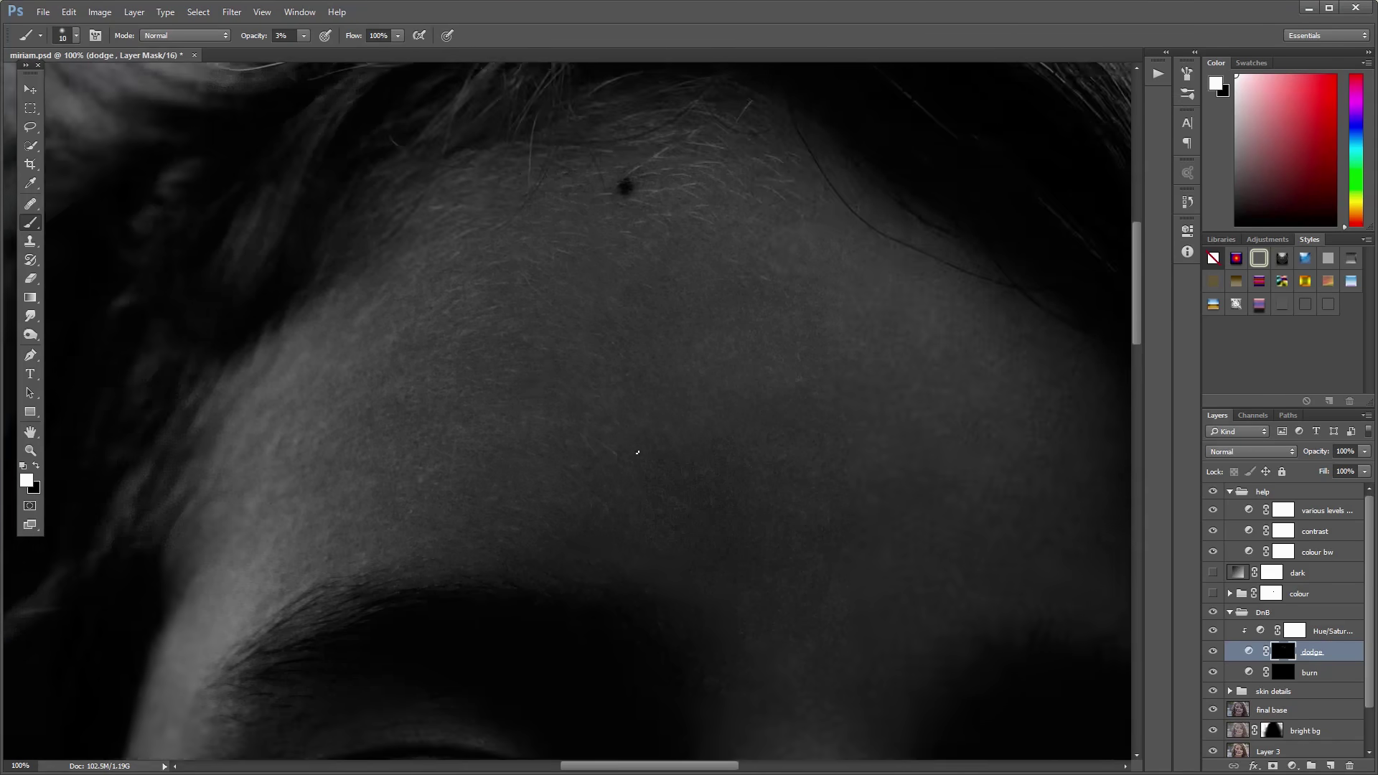
scroll(783, 394, up, 2)
scroll(675, 352, down, 2)
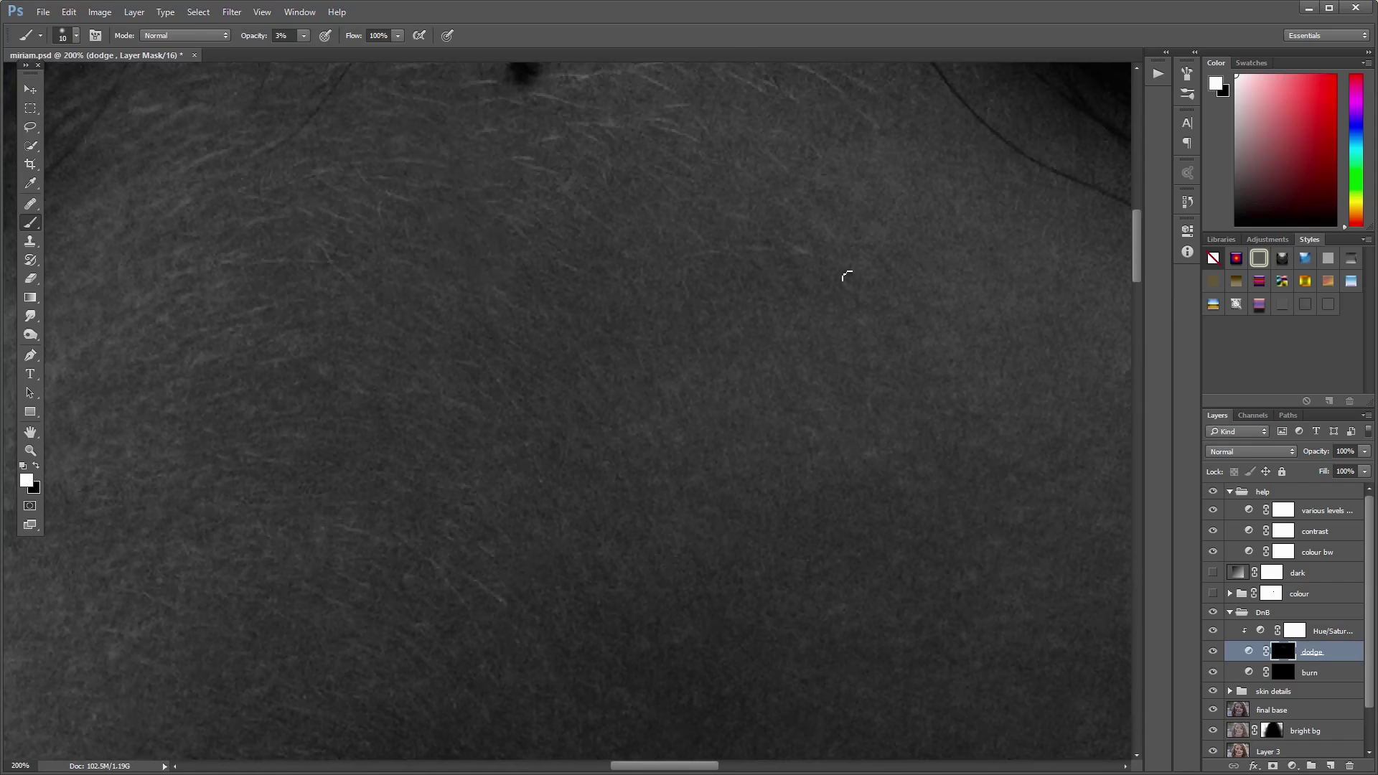
scroll(521, 260, left, 1)
scroll(571, 292, down, 1)
scroll(611, 298, left, 1)
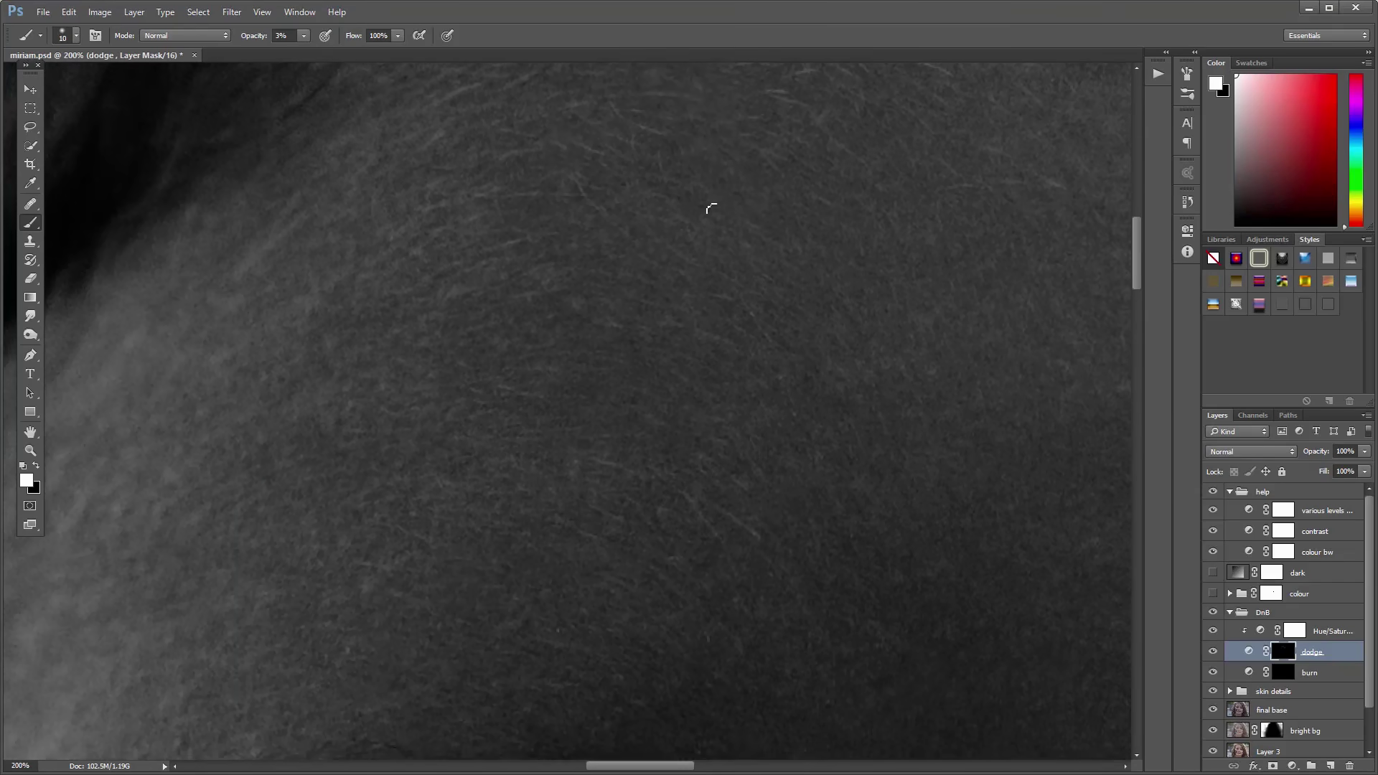
scroll(769, 369, left, 1)
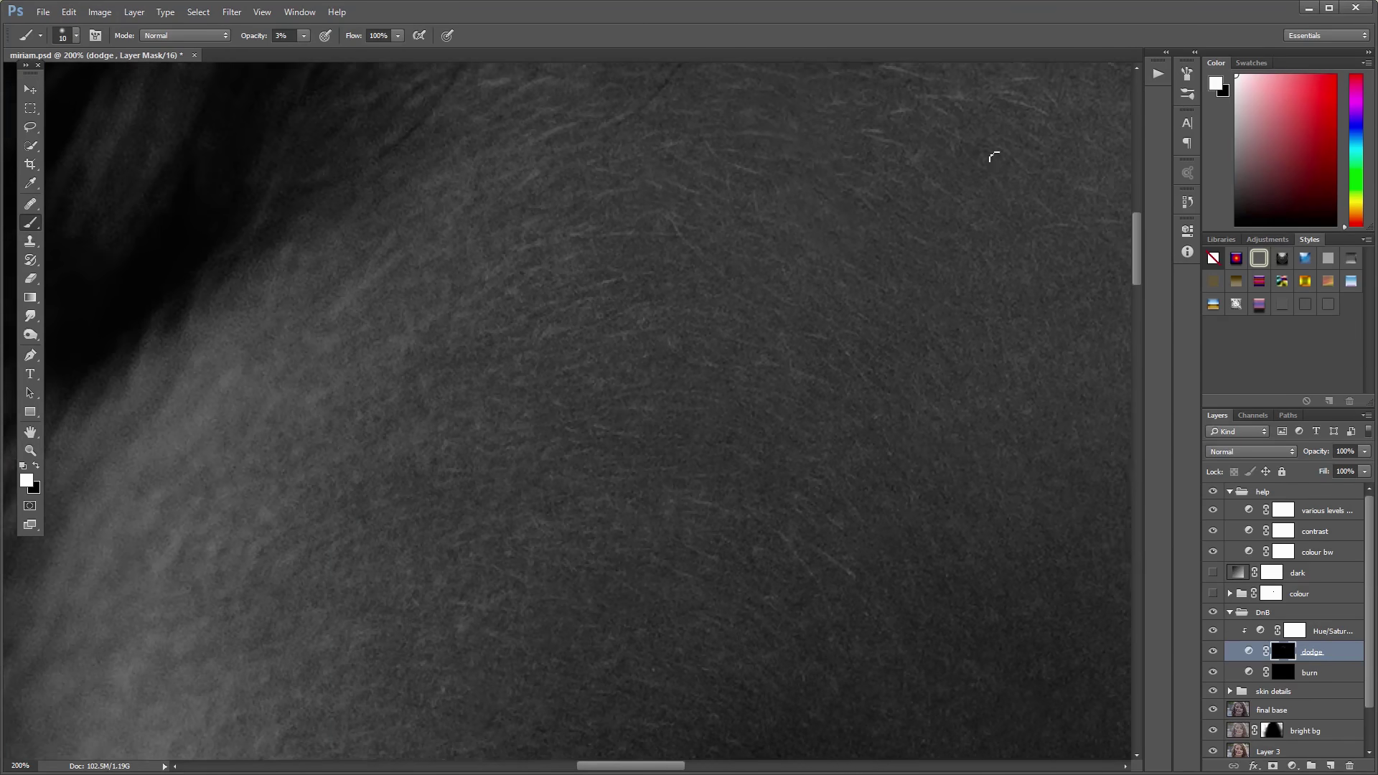
scroll(625, 369, down, 1)
scroll(870, 503, down, 1)
scroll(870, 502, up, 1)
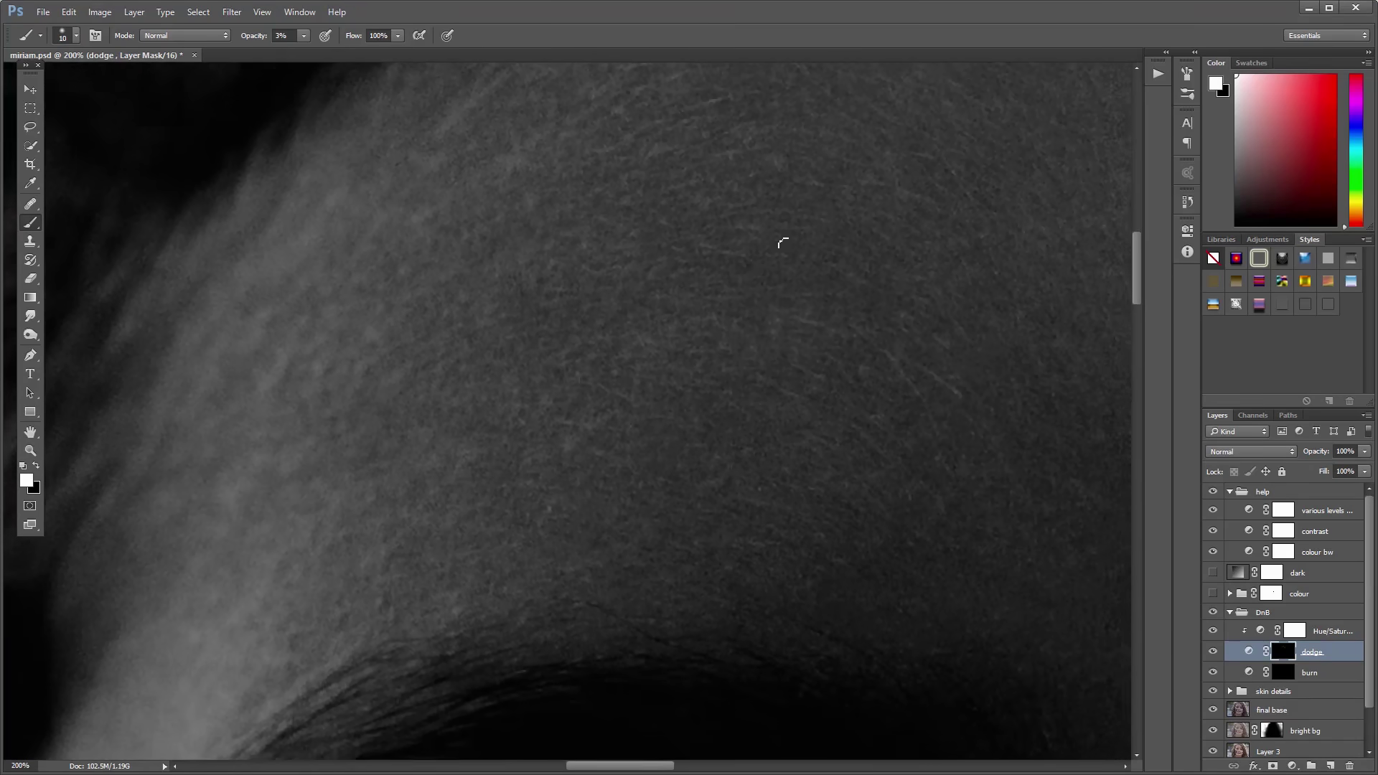
scroll(683, 231, right, 1)
scroll(778, 271, up, 1)
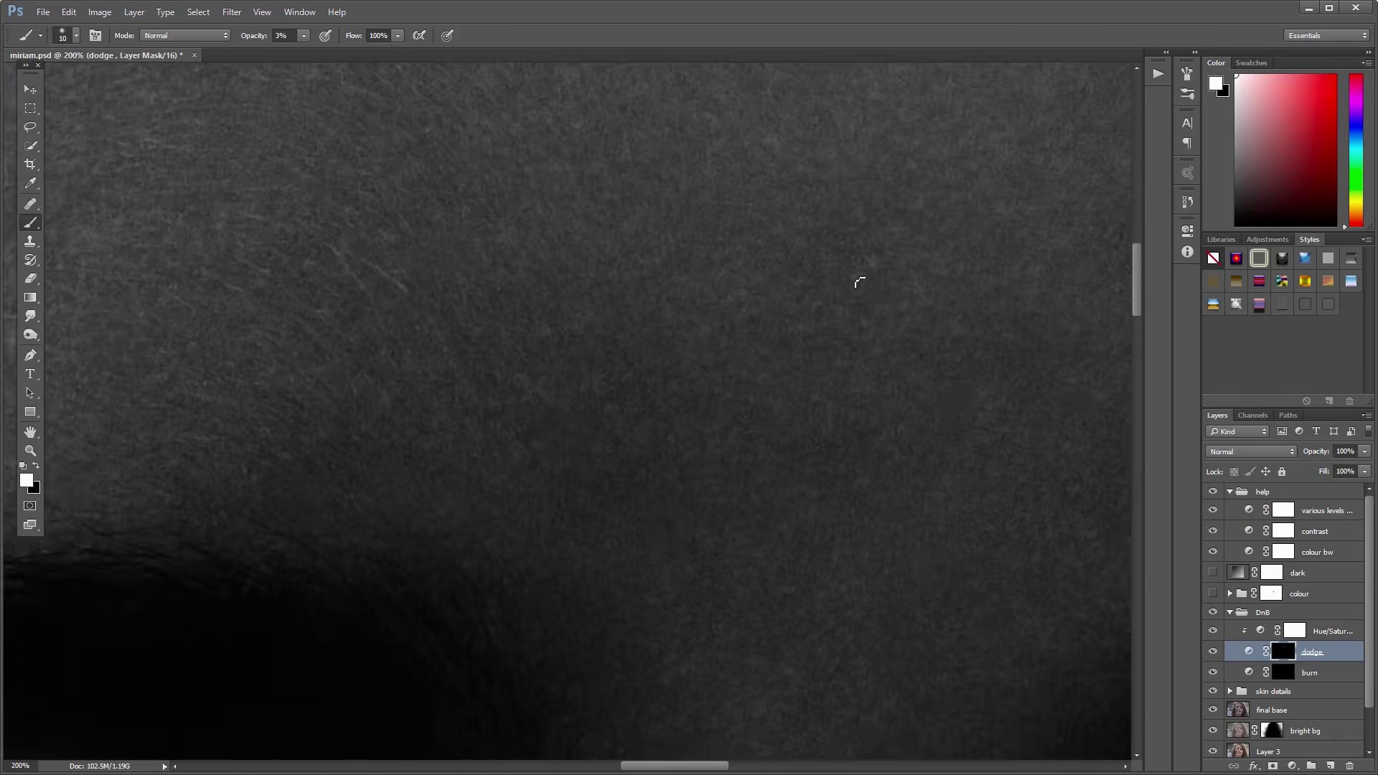
Step: Review the whole forehead zoomed out, then hide the help group to see colour
key(ctrl+minus)
scroll(708, 246, up, 1)
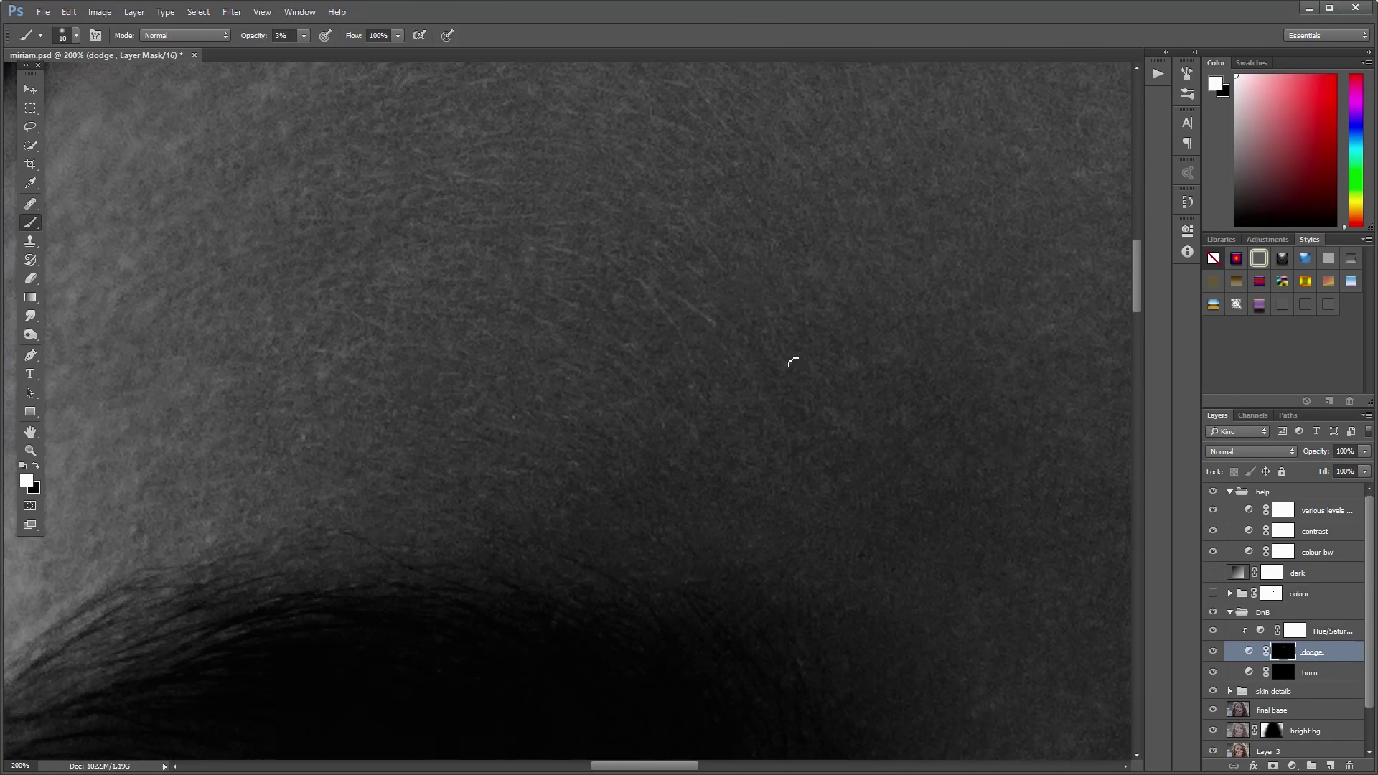
scroll(717, 253, down, 1)
scroll(950, 347, up, 1)
scroll(949, 347, down, 1)
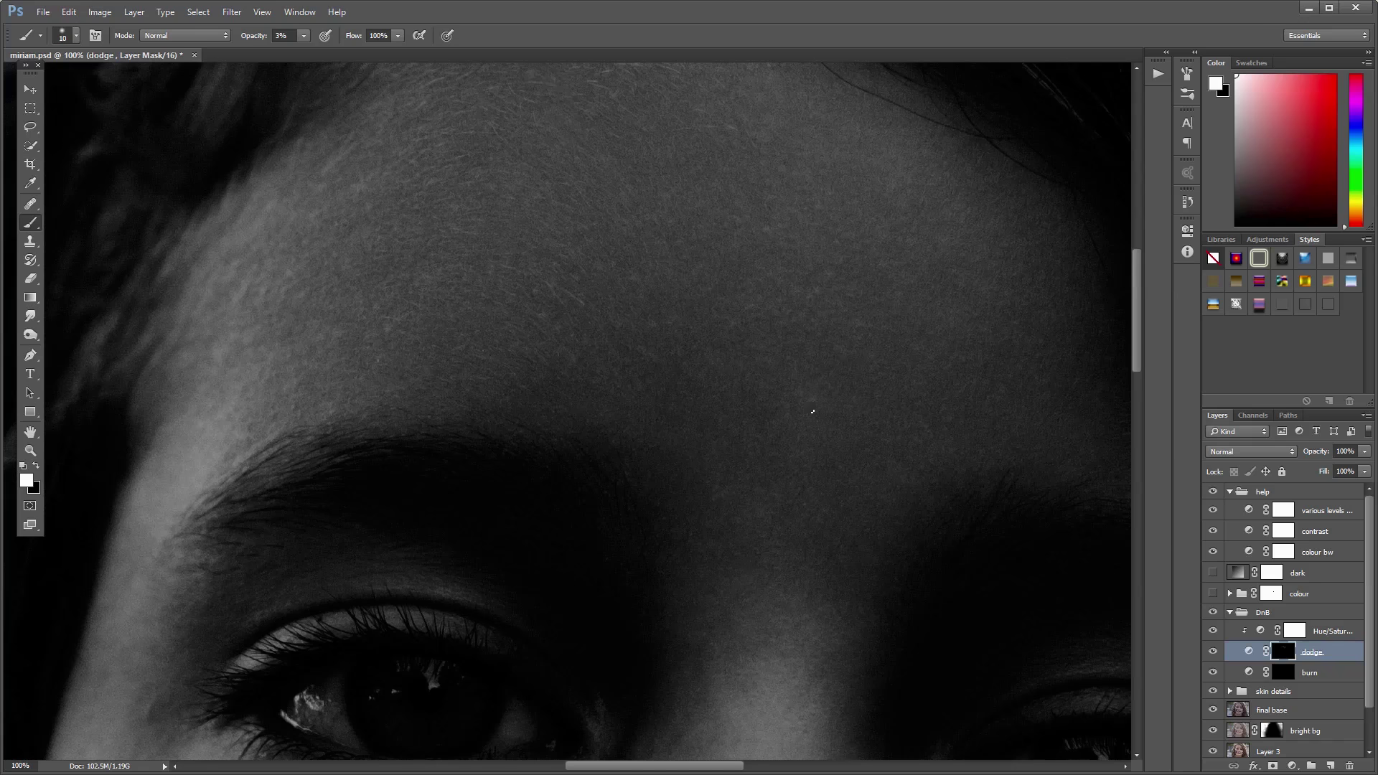
scroll(812, 386, up, 1)
scroll(972, 203, down, 1)
scroll(790, 223, up, 1)
scroll(634, 242, down, 1)
scroll(634, 243, up, 1)
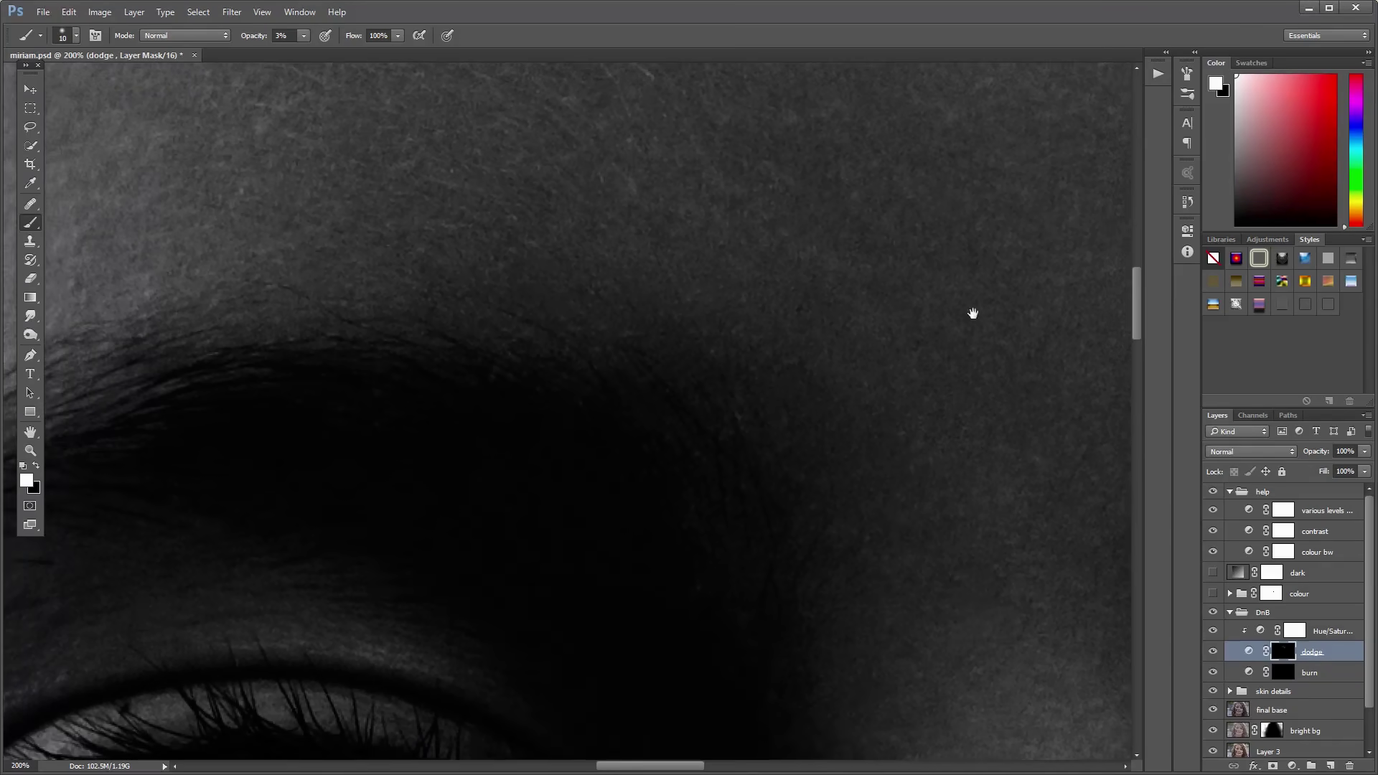
scroll(862, 290, up, 3)
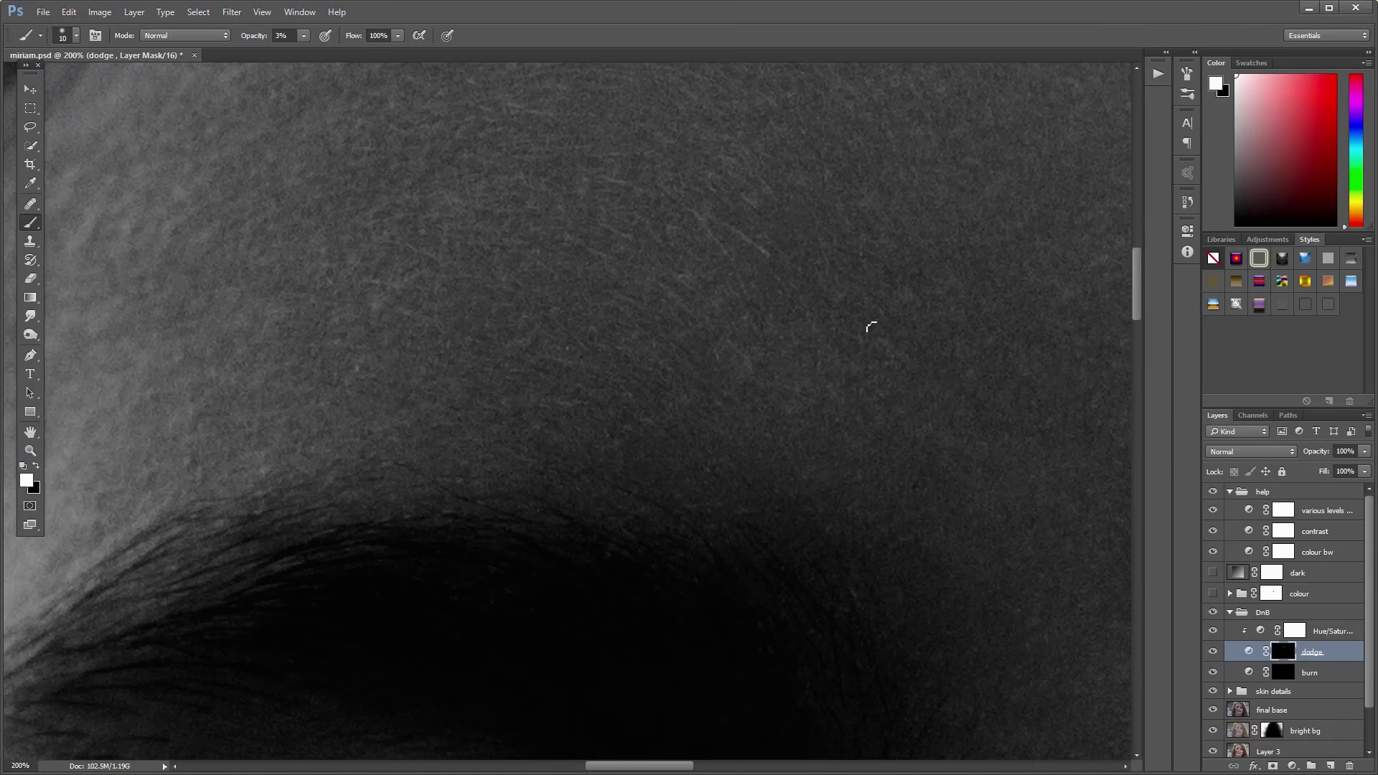
scroll(916, 165, down, 1)
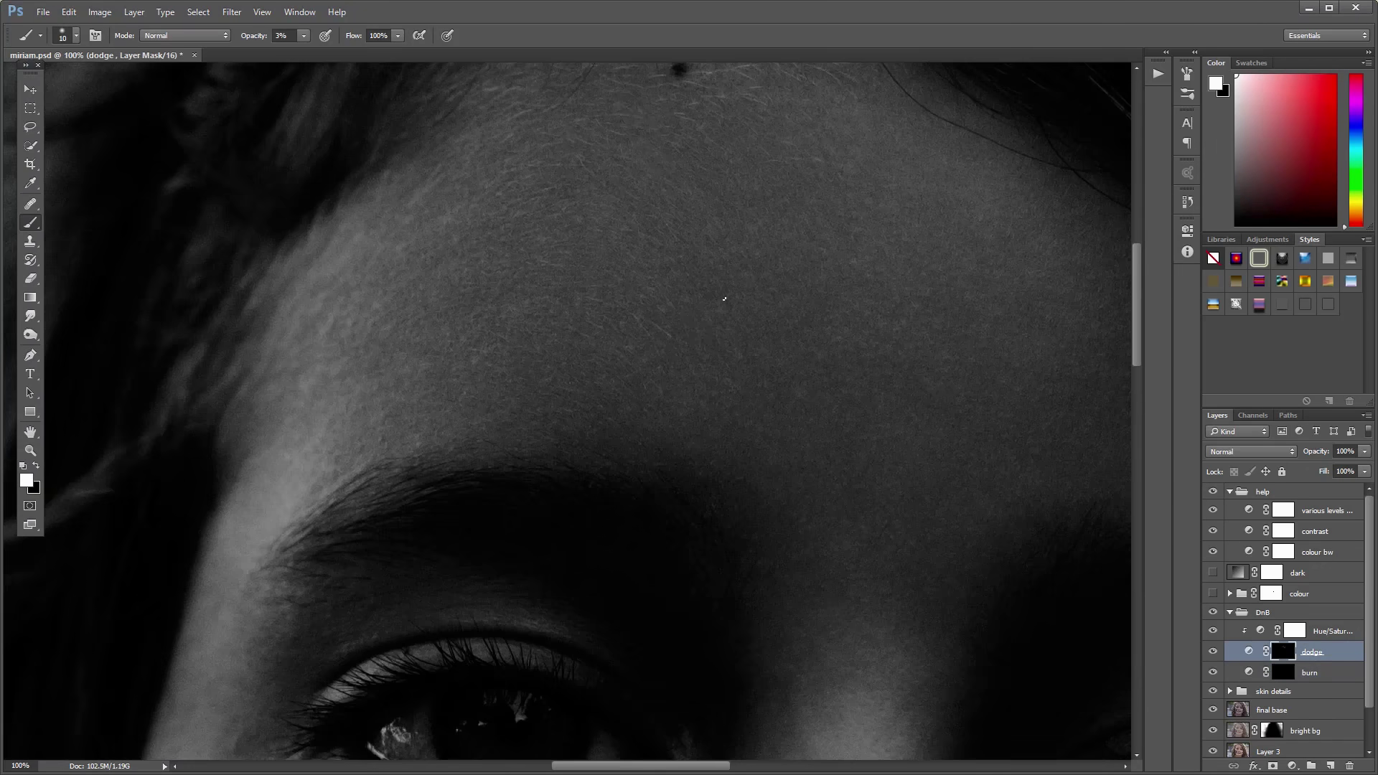
scroll(706, 303, up, 1)
scroll(763, 209, down, 1)
scroll(726, 292, up, 2)
scroll(830, 450, up, 1)
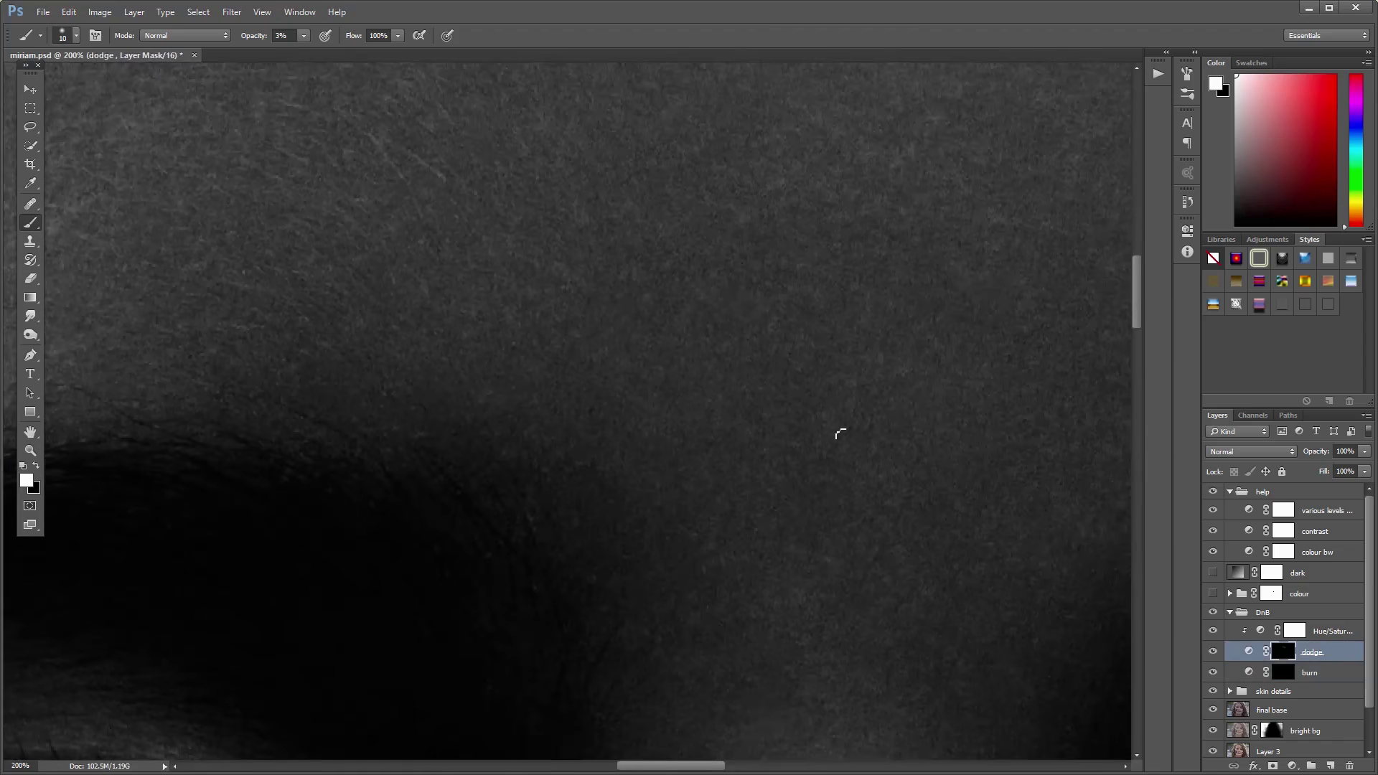
scroll(830, 450, down, 1)
scroll(563, 305, down, 1)
click(1213, 491)
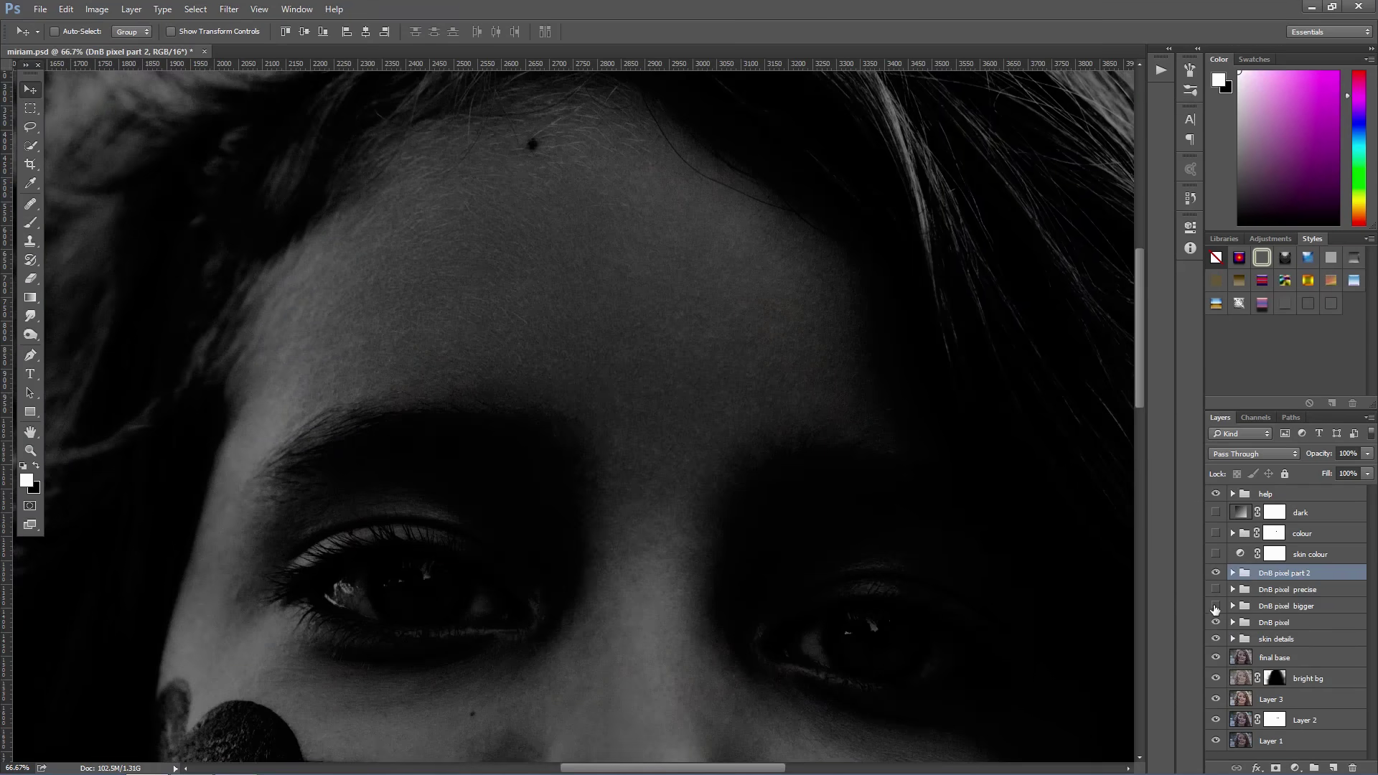
Step: Name the group 'DnB pixel cheek + chin' and turn on the black-and-white help view
click(1216, 623)
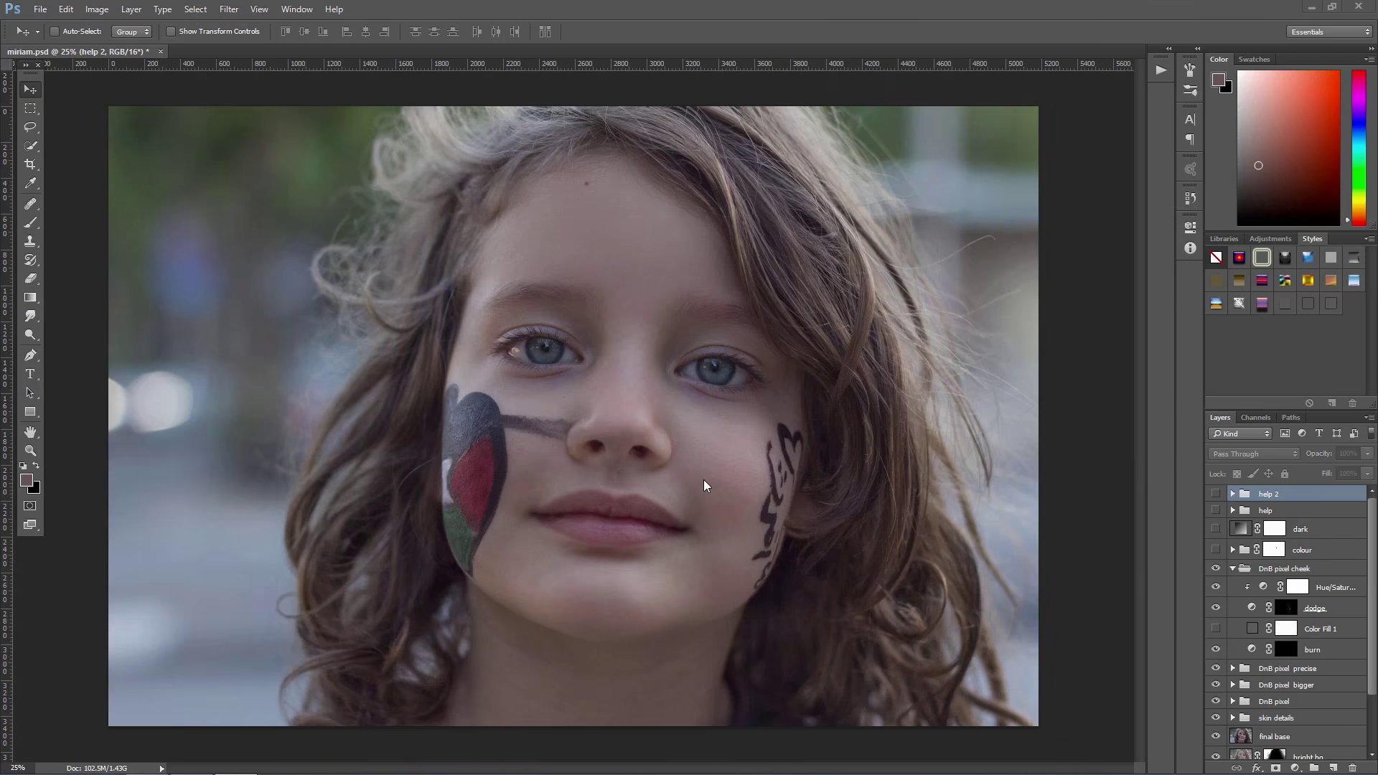
scroll(781, 476, up, 1)
scroll(1024, 498, up, 1)
scroll(818, 366, up, 1)
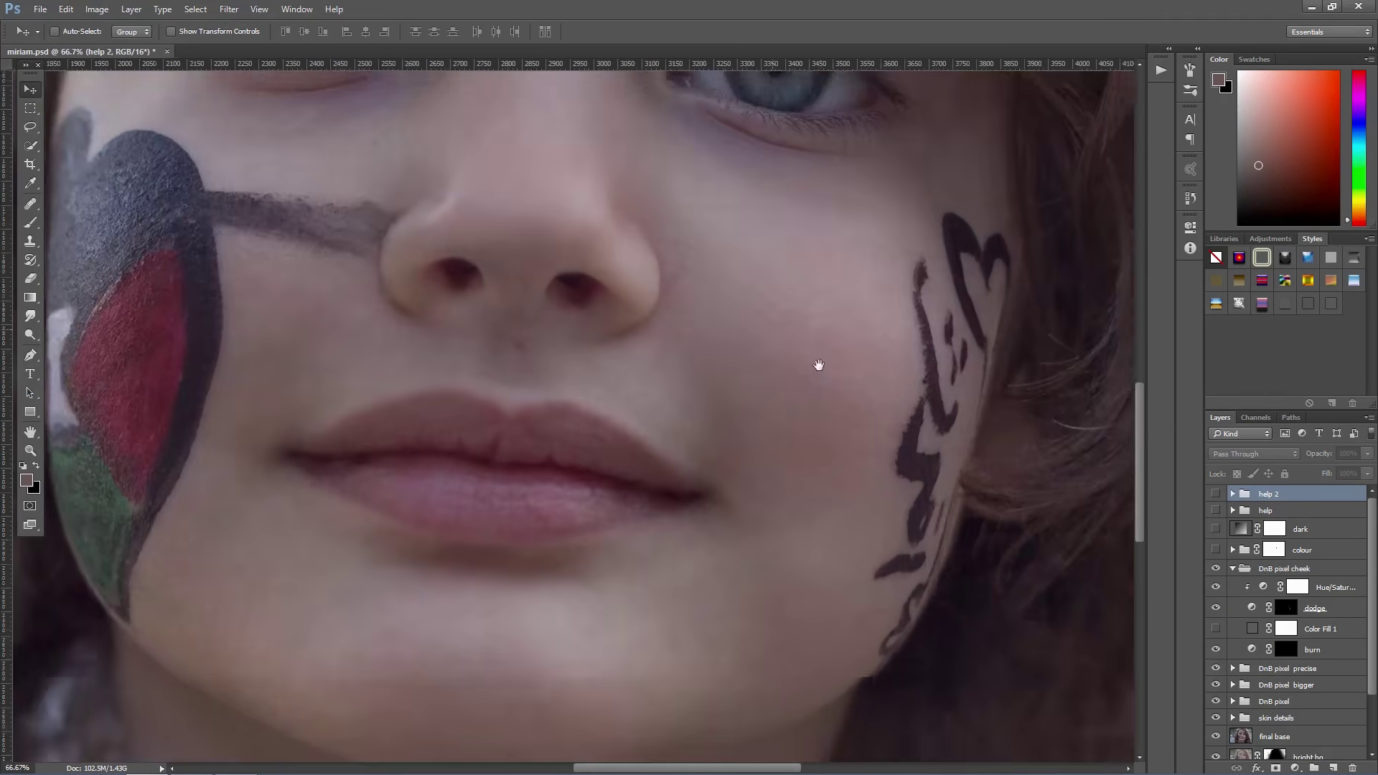
click(1216, 511)
scroll(1244, 546, down, 1)
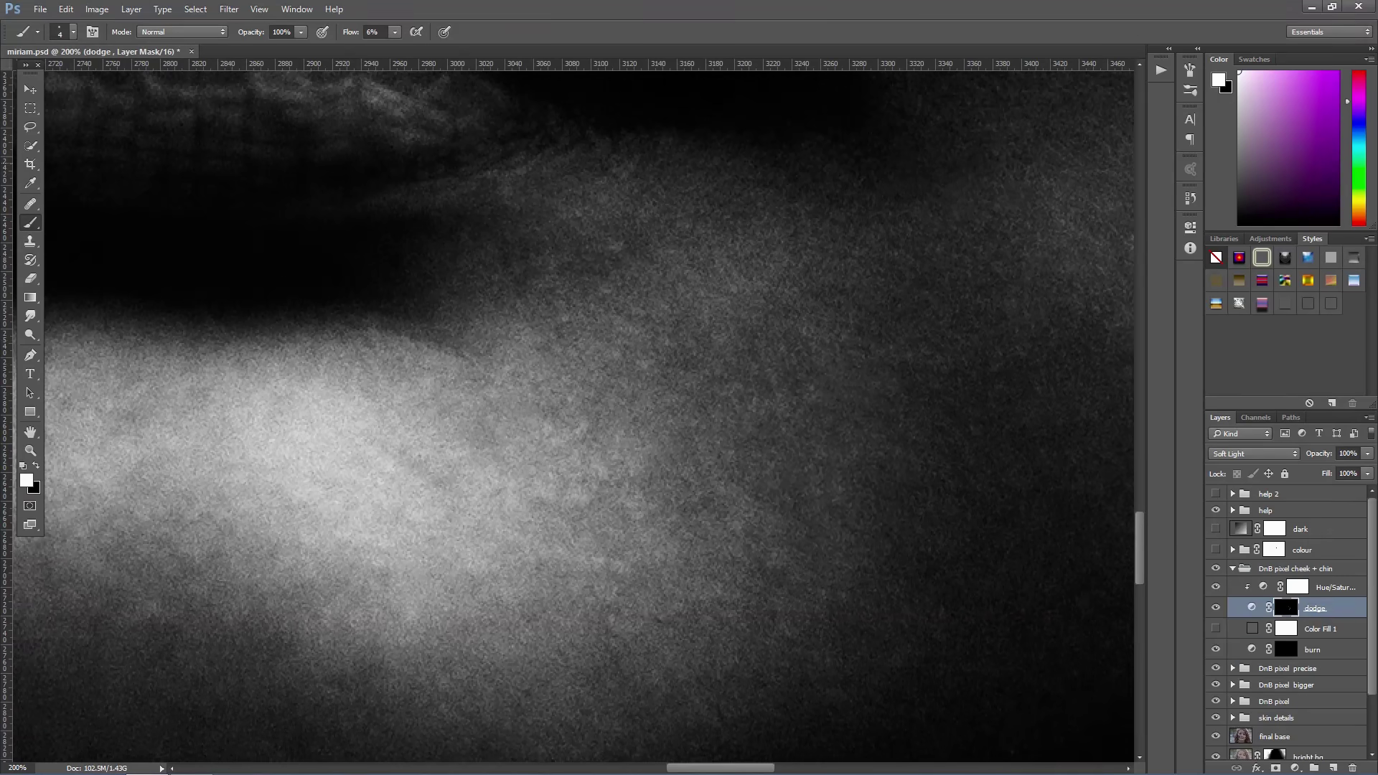
Step: Dodge the first uneven darker patches on the cheek with low-flow white
drag(801, 382, 686, 584)
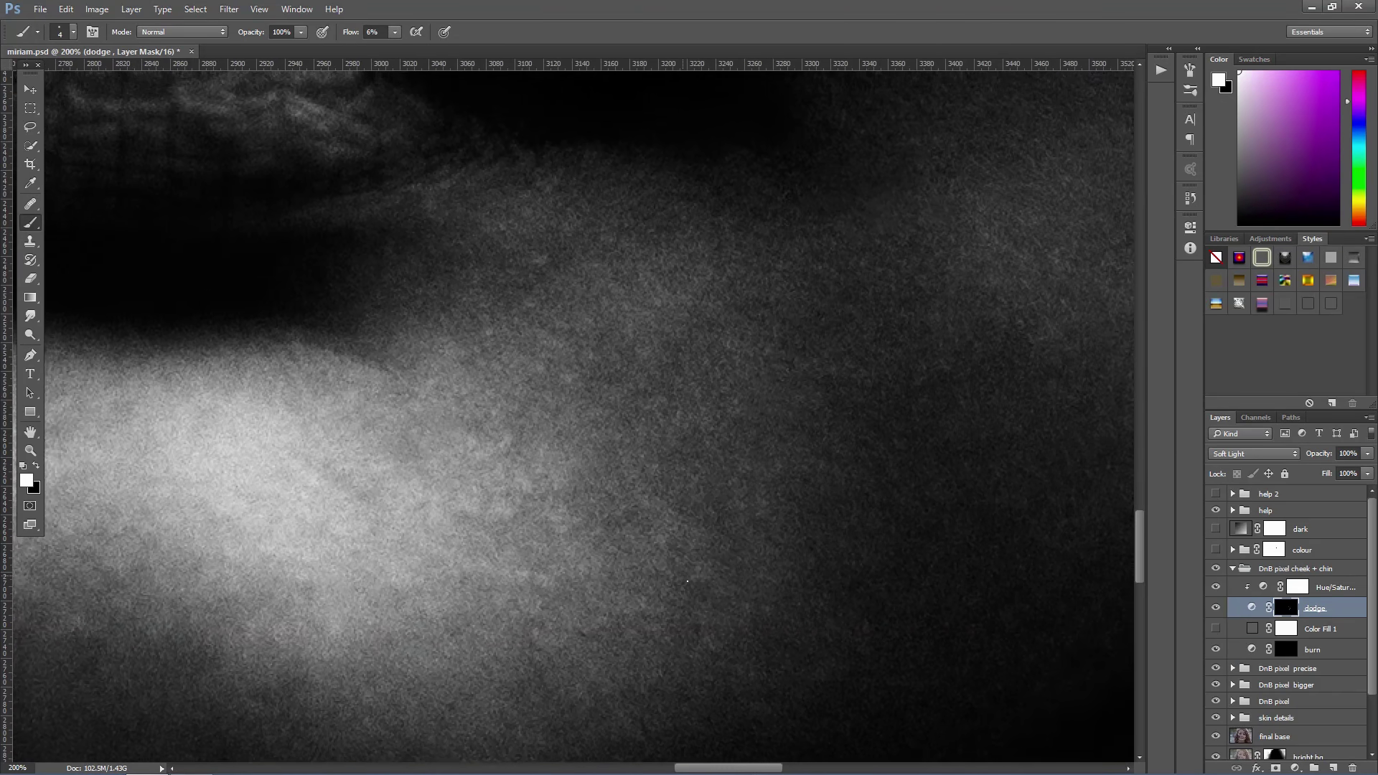
drag(674, 441, 750, 369)
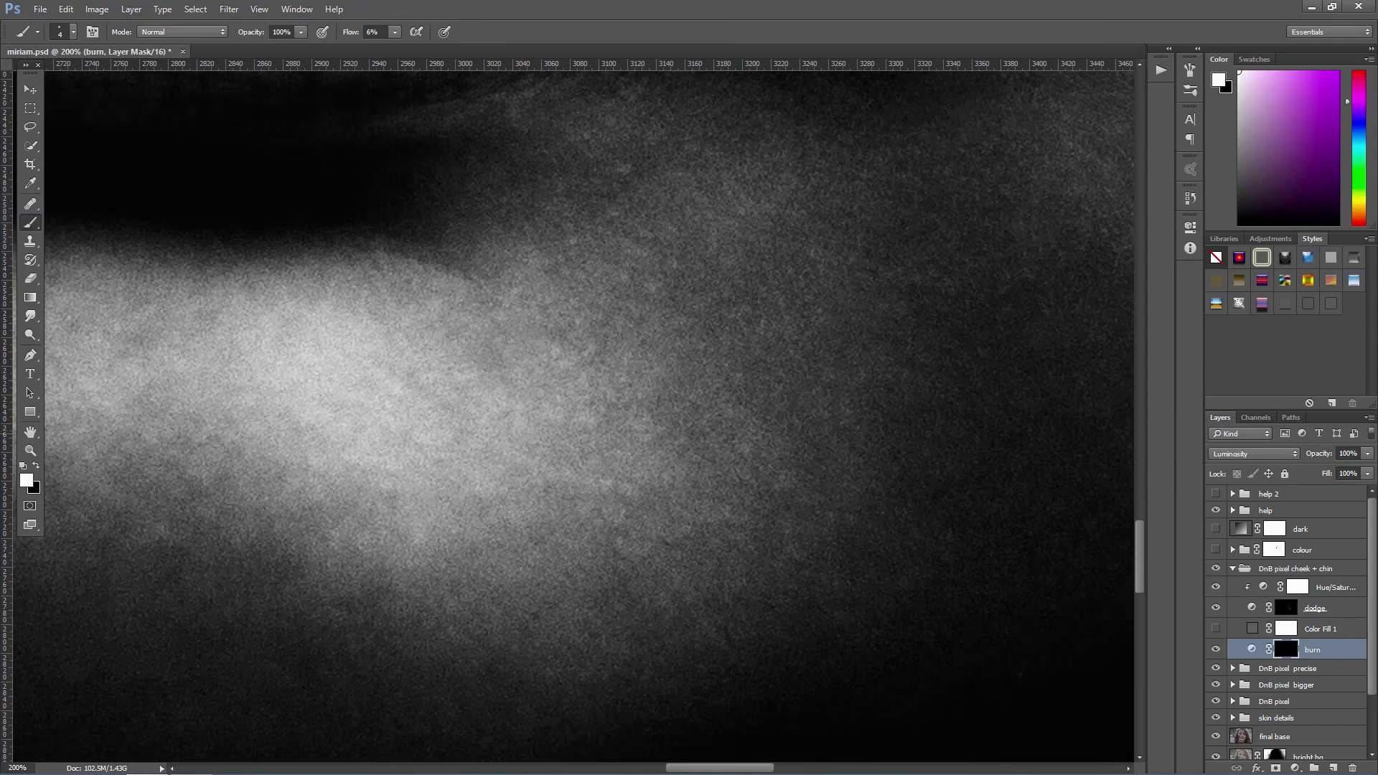
drag(750, 369, 733, 304)
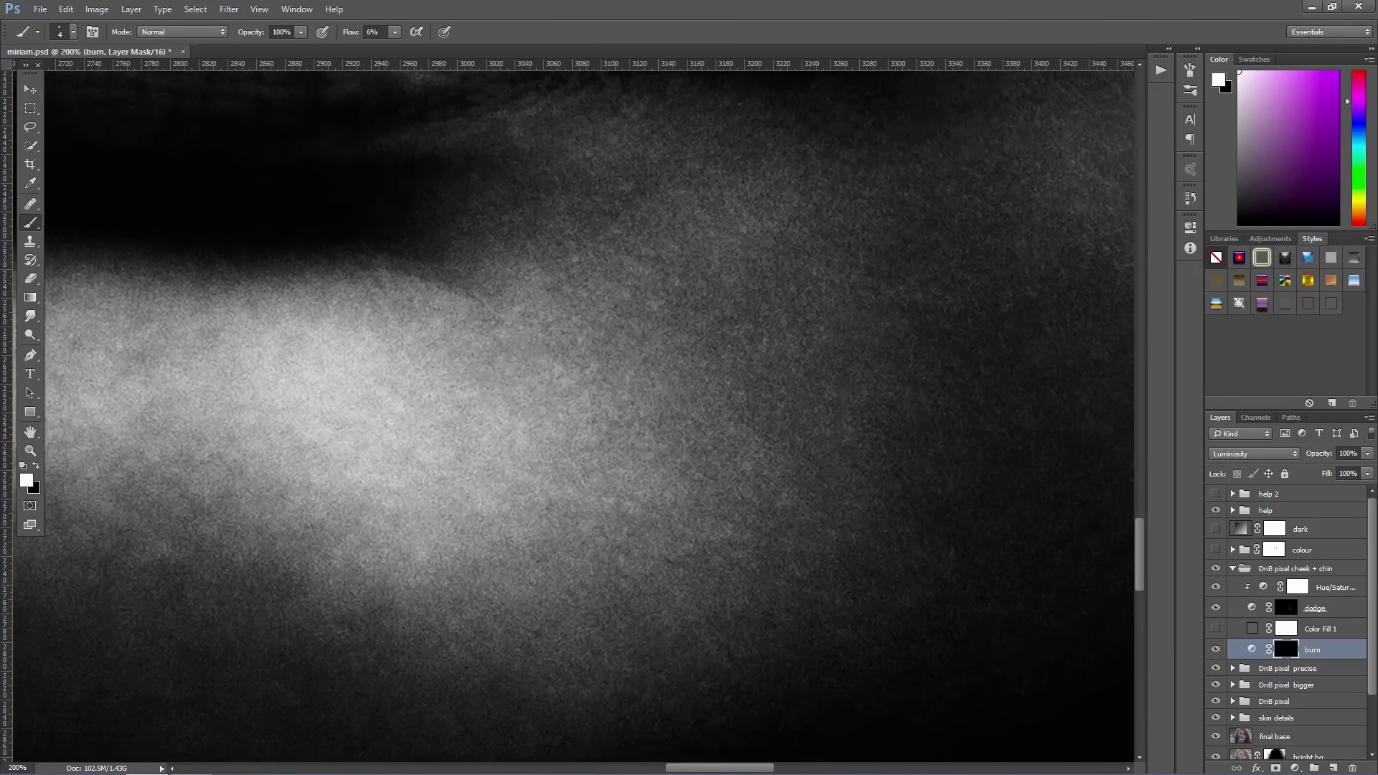
scroll(502, 431, down, 2)
scroll(830, 375, up, 4)
scroll(677, 364, down, 1)
scroll(677, 364, down, 2)
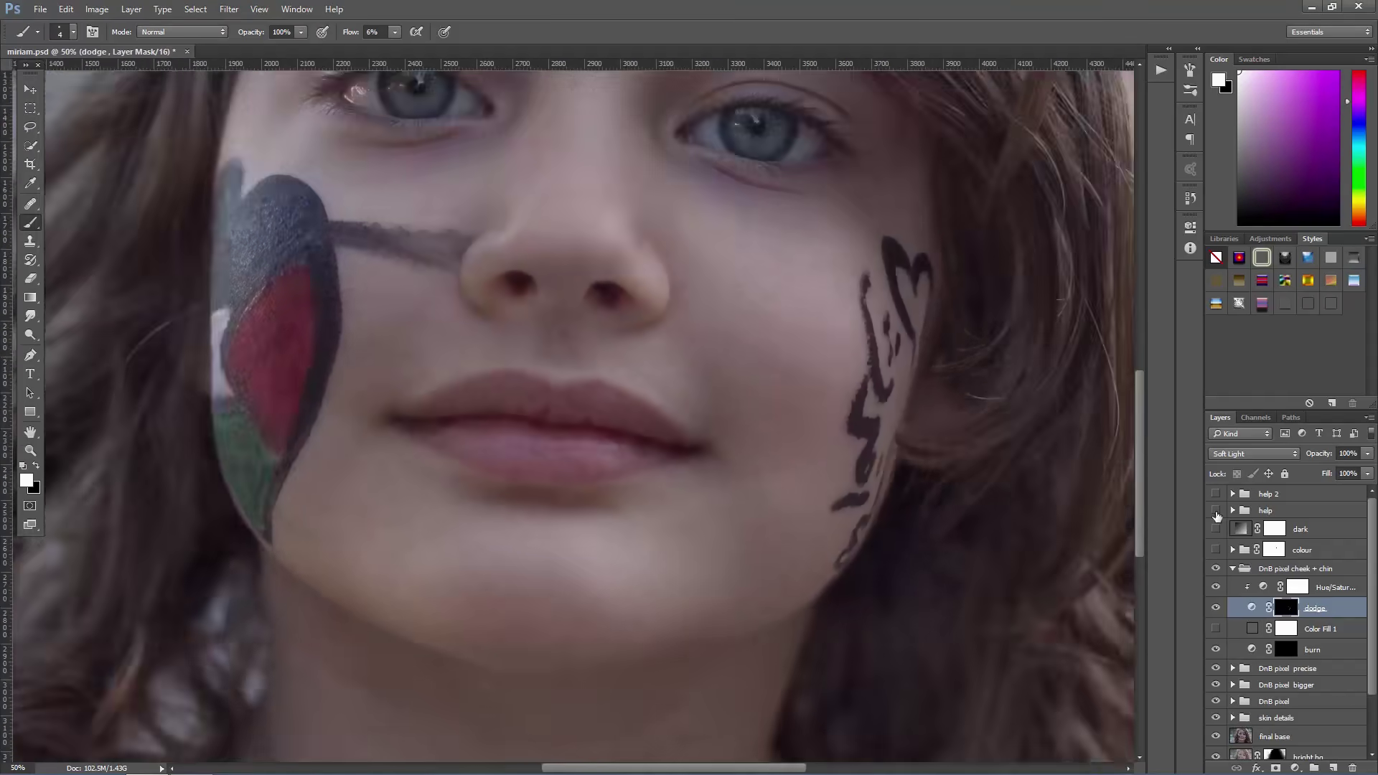
Step: With a 7 px brush, lighten the upper cheek, lower cheek and bright band
right_click(901, 429)
drag(901, 429, 906, 429)
mouse_move(542, 434)
mouse_down()
mouse_move(763, 452)
mouse_move(776, 392)
mouse_move(696, 452)
mouse_up()
mouse_move(683, 261)
mouse_down()
mouse_move(557, 480)
mouse_move(609, 231)
mouse_up()
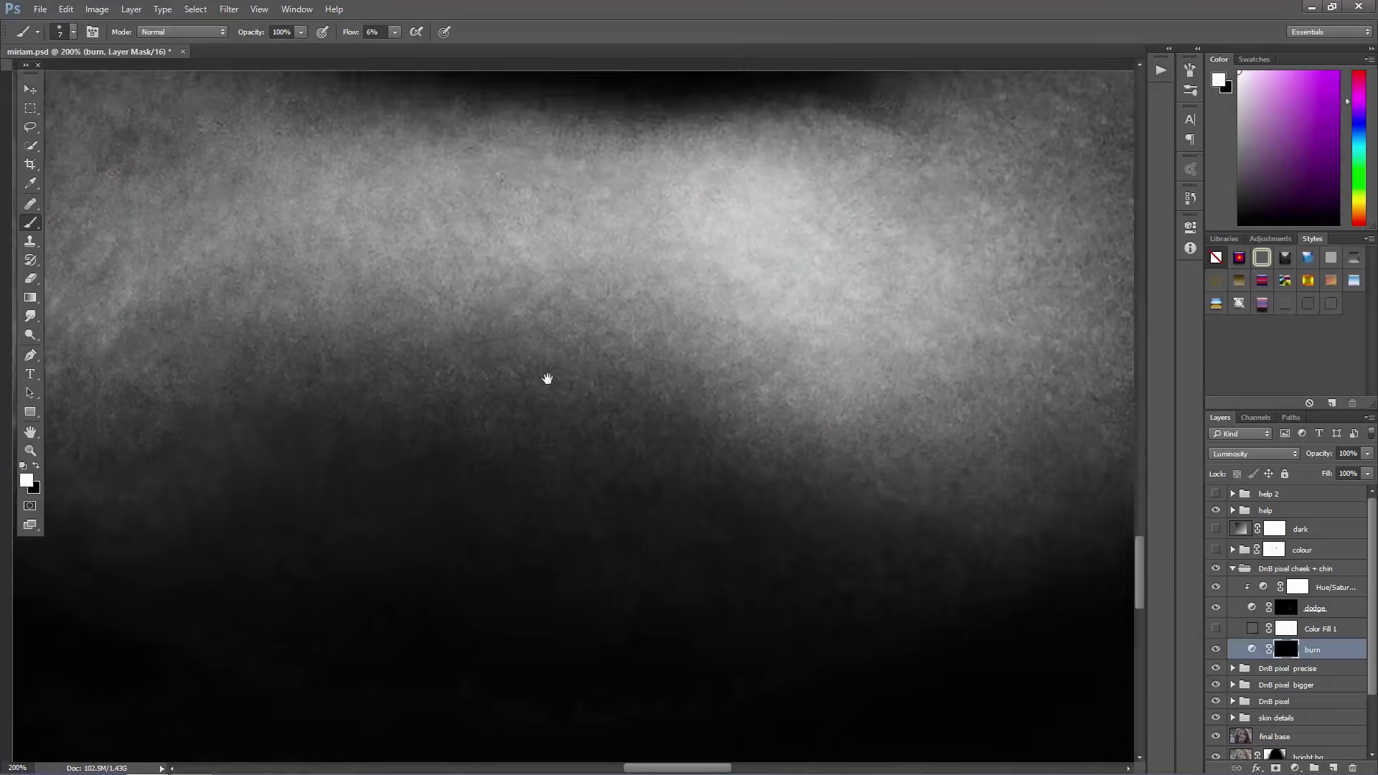
drag(548, 378, 759, 574)
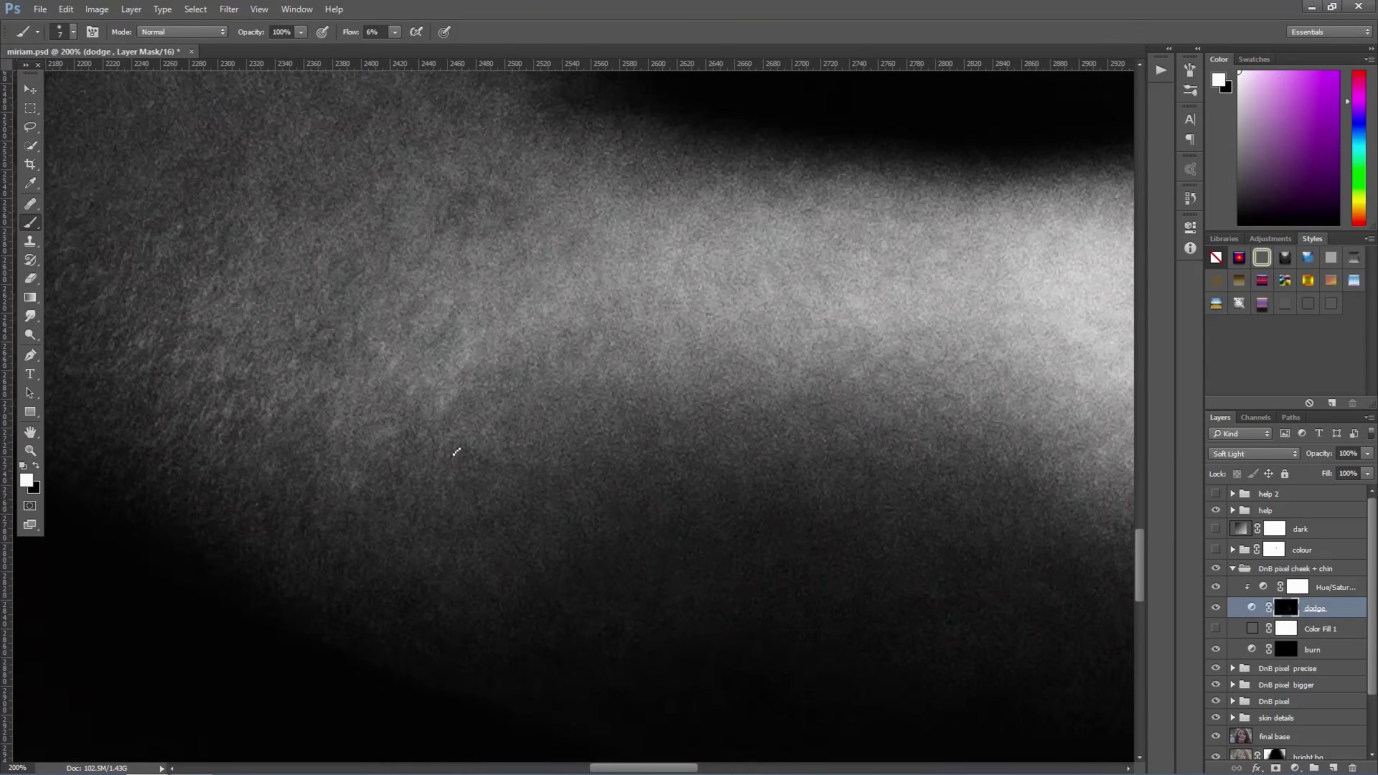
drag(517, 216, 603, 445)
drag(545, 179, 602, 292)
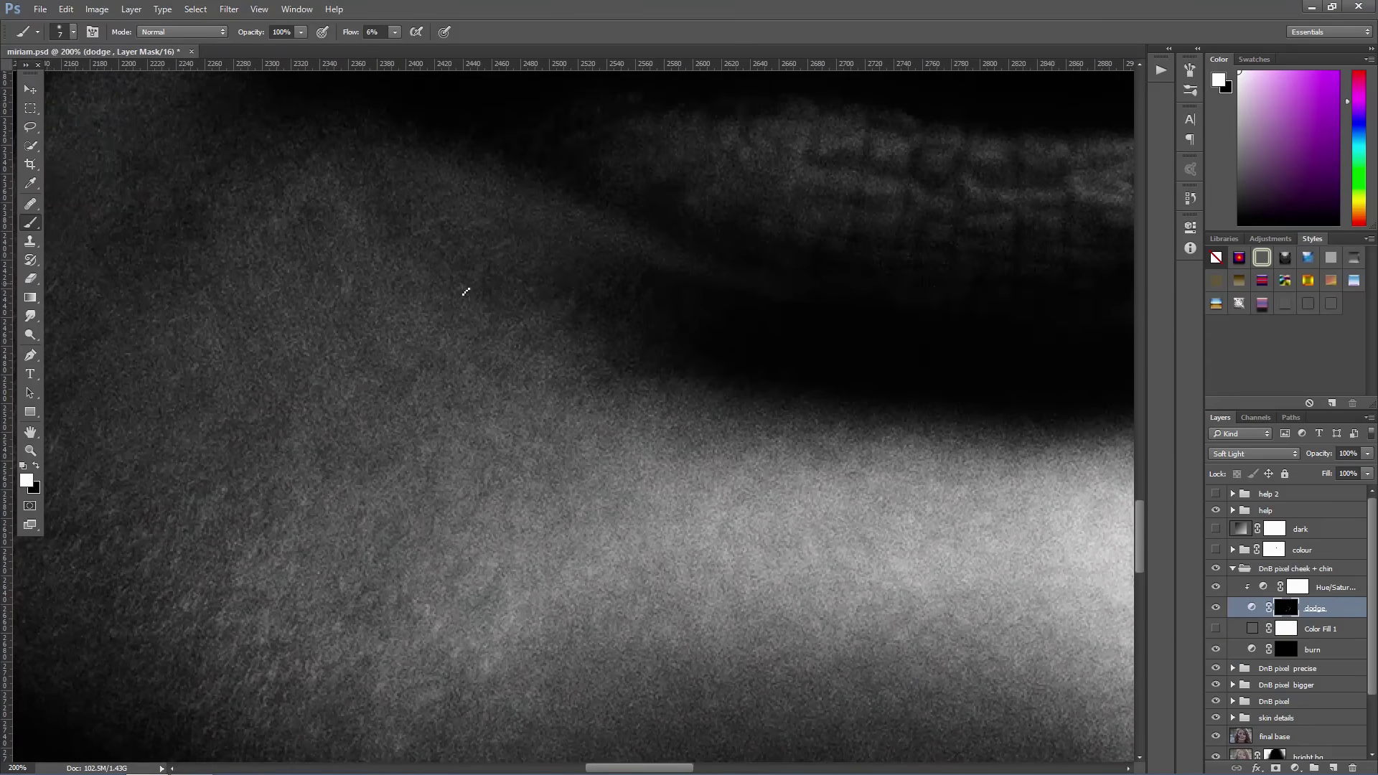
drag(465, 292, 523, 449)
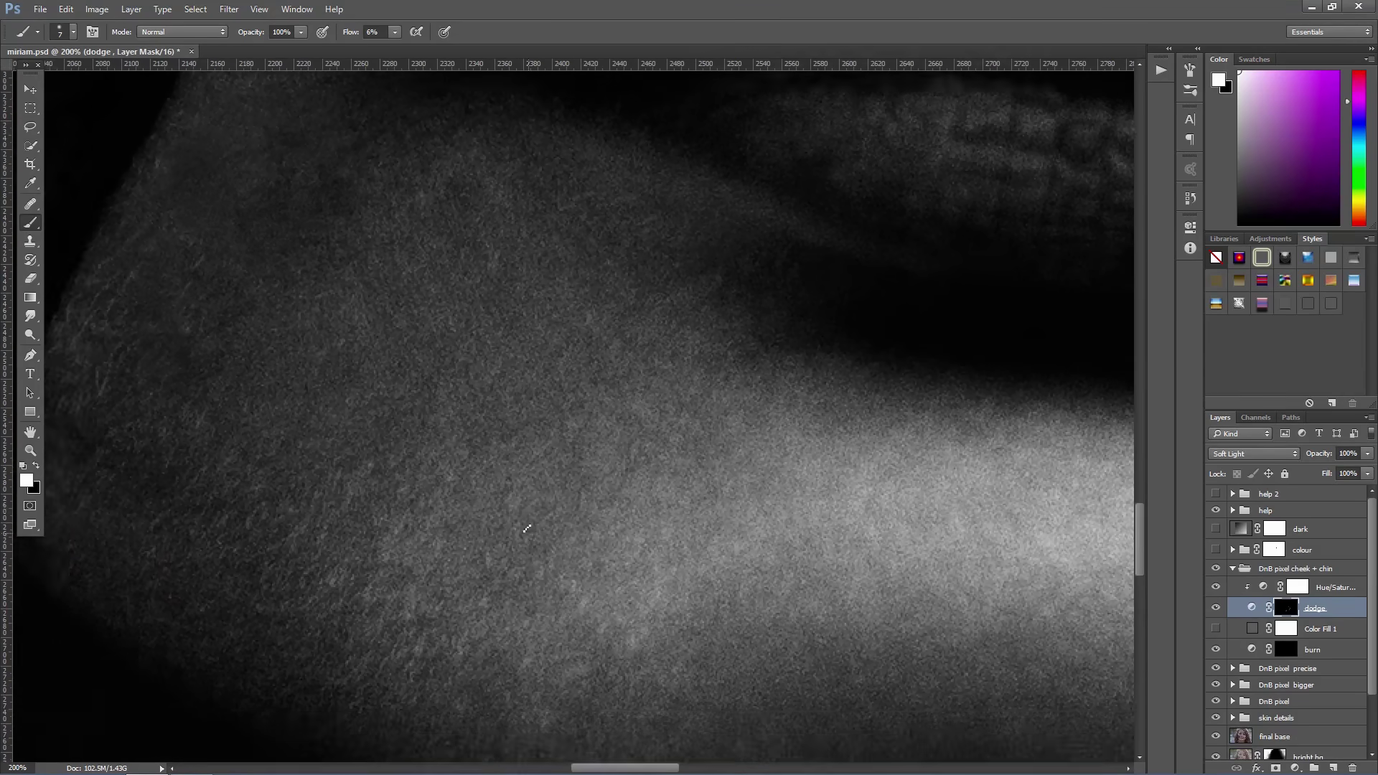
drag(526, 529, 637, 338)
drag(680, 455, 483, 529)
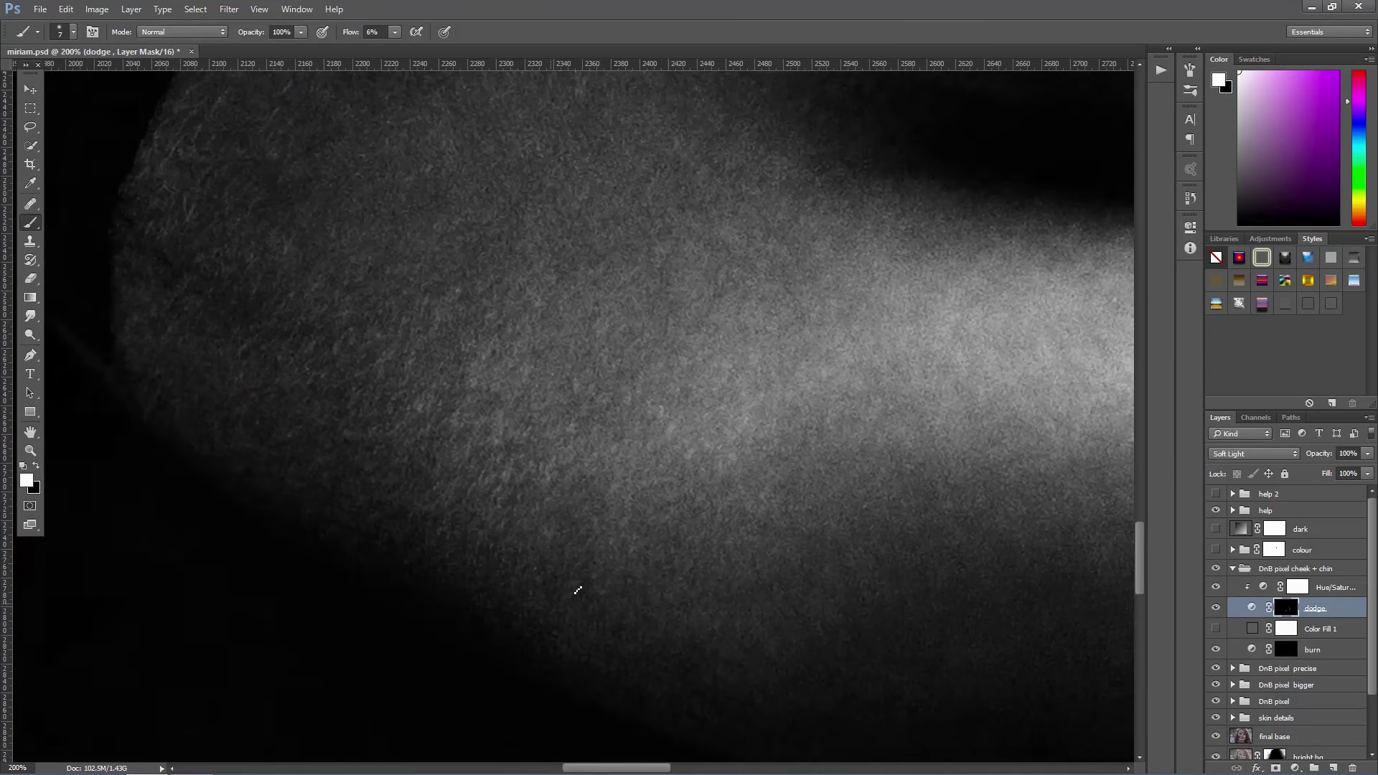
drag(908, 498, 578, 585)
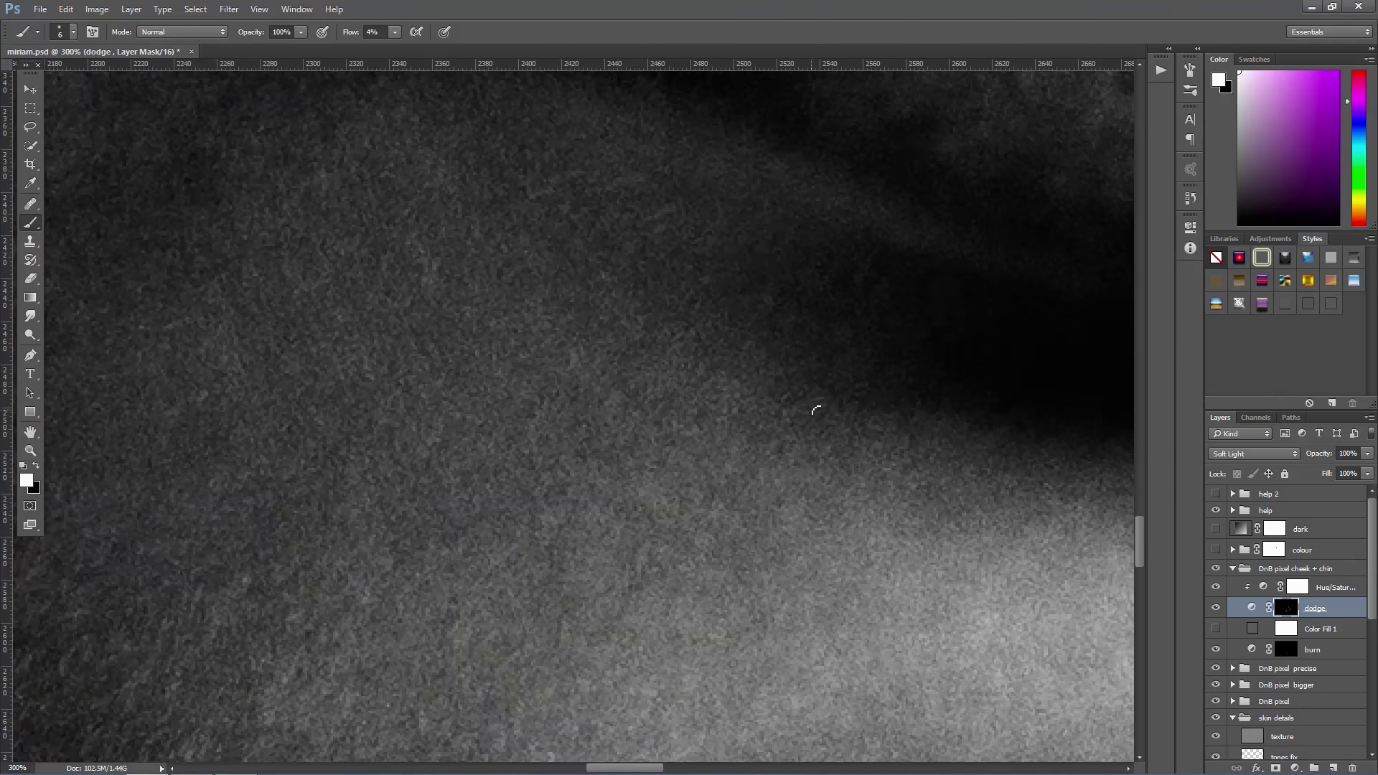
Step: Raise flow to 5% and enlarge the brush on the burn mask, then return to dodge
drag(818, 400, 579, 286)
mouse_move(788, 611)
mouse_down()
mouse_move(817, 186)
mouse_move(823, 204)
mouse_up()
click(1313, 649)
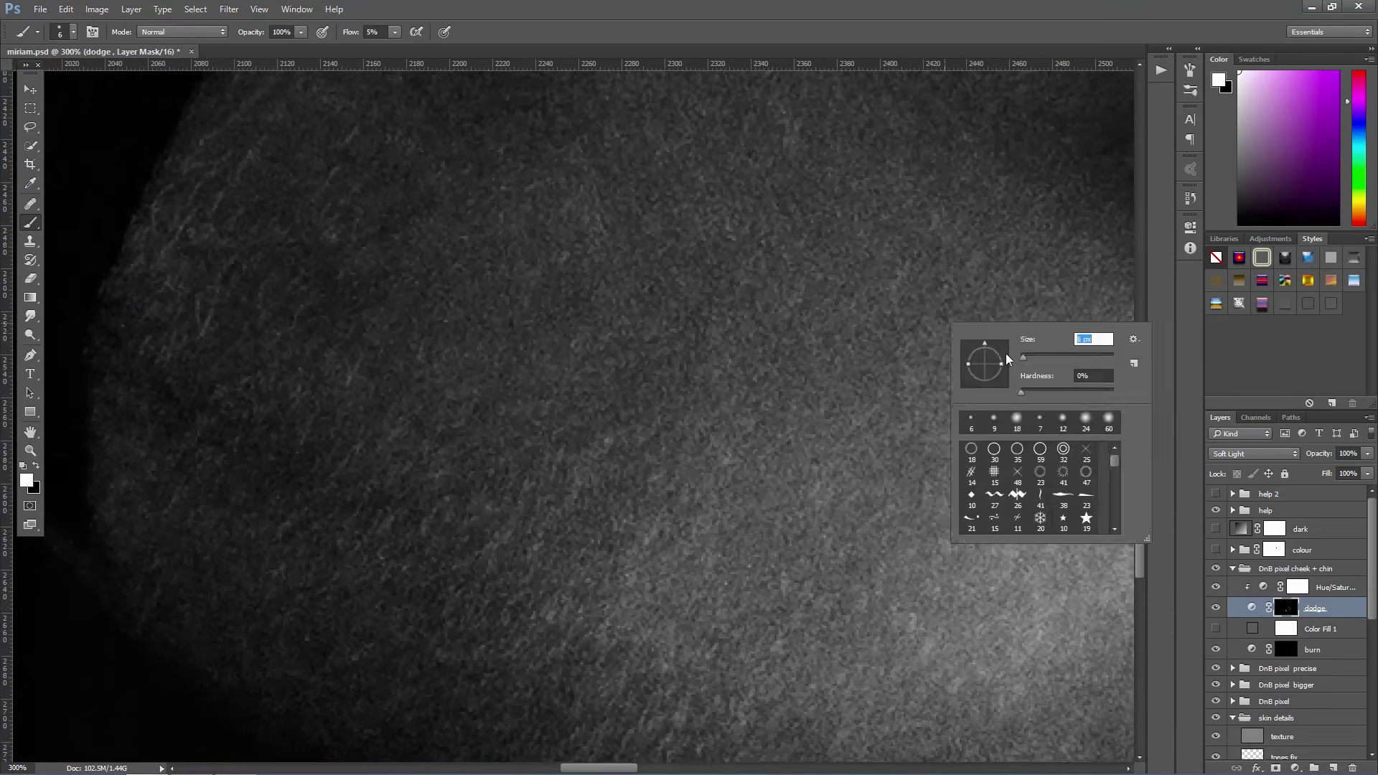
right_click(825, 559)
double_click(807, 622)
key(ctrl+minus)
click(1285, 608)
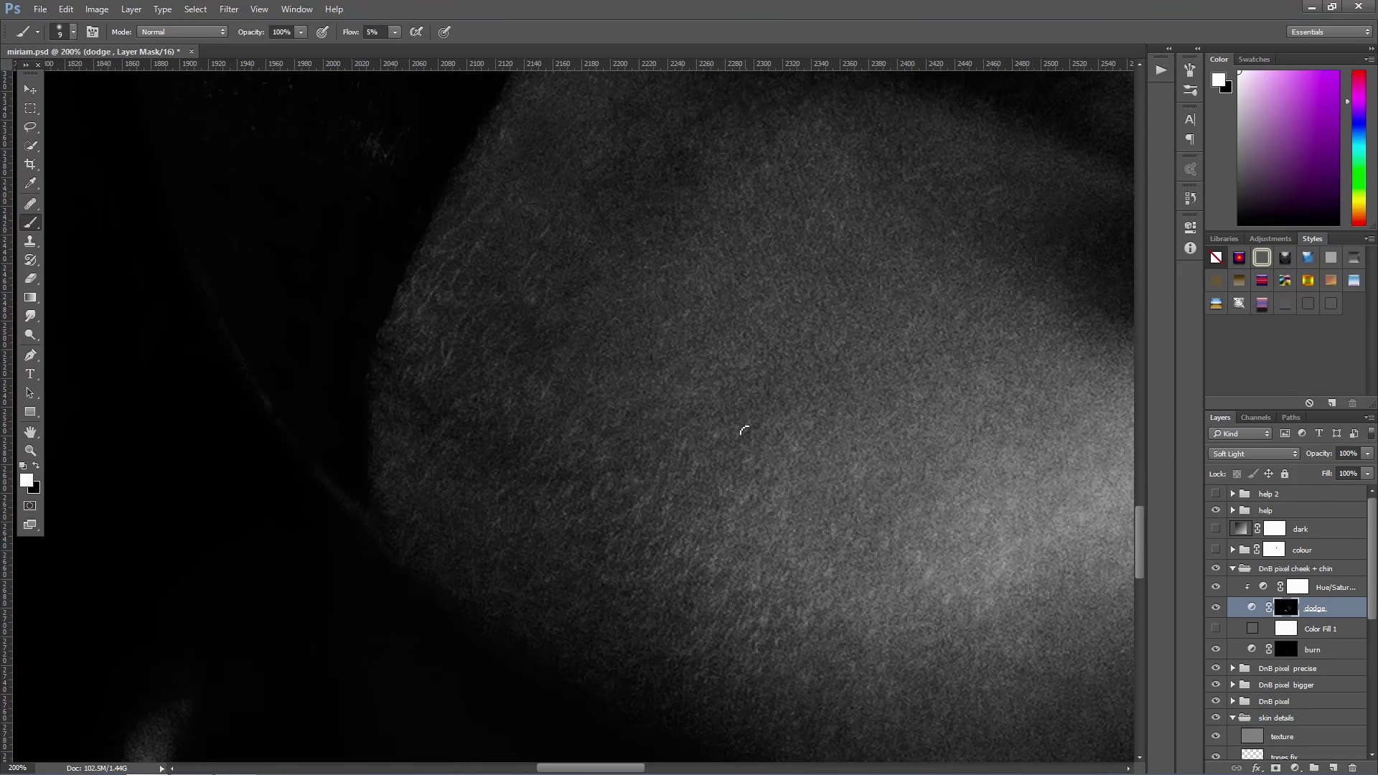
Step: Dodge the cheek, jaw edge and neck shadow at 6% flow with a 4 px brush
key(ctrl+plus)
key(bracketleft)
key(bracketleft)
key(ctrl+minus)
key(ctrl+minus)
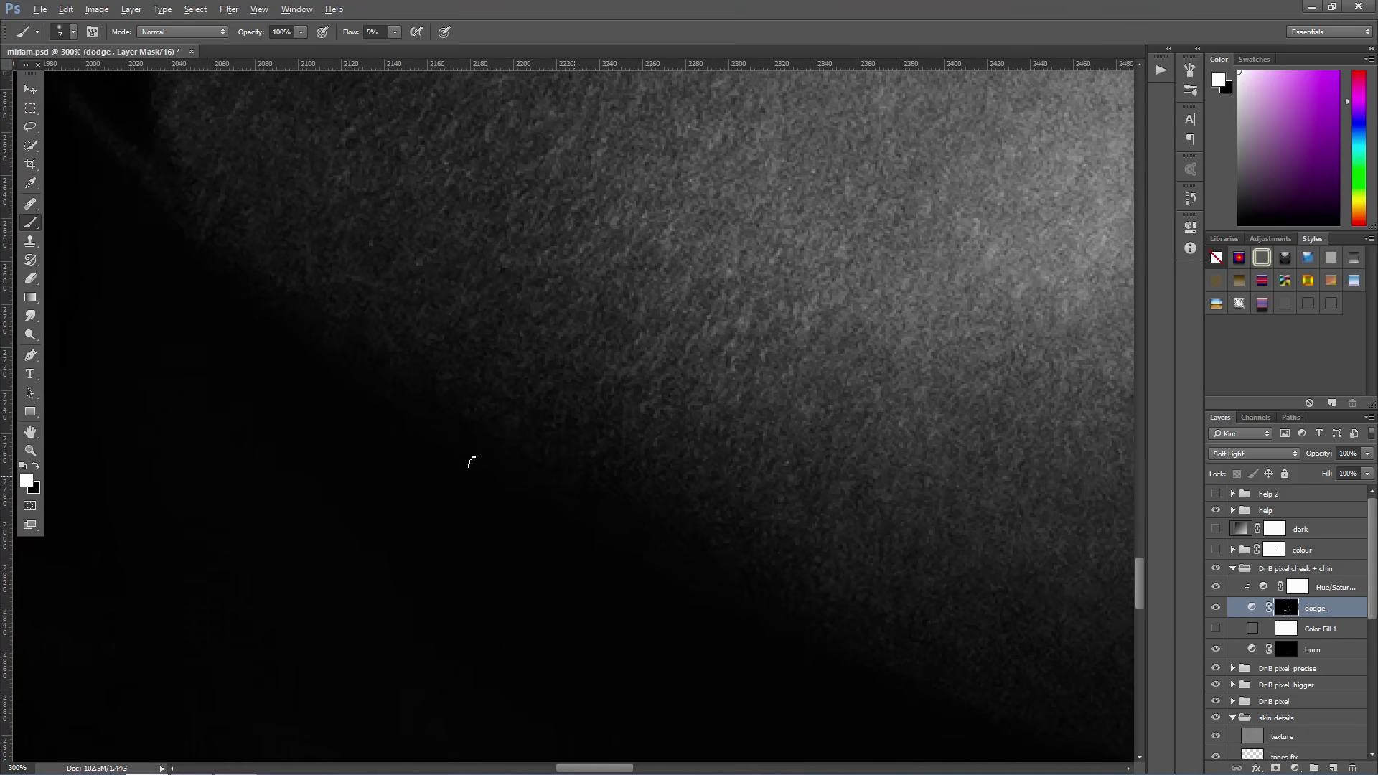
key(ctrl+plus)
key(ctrl+plus)
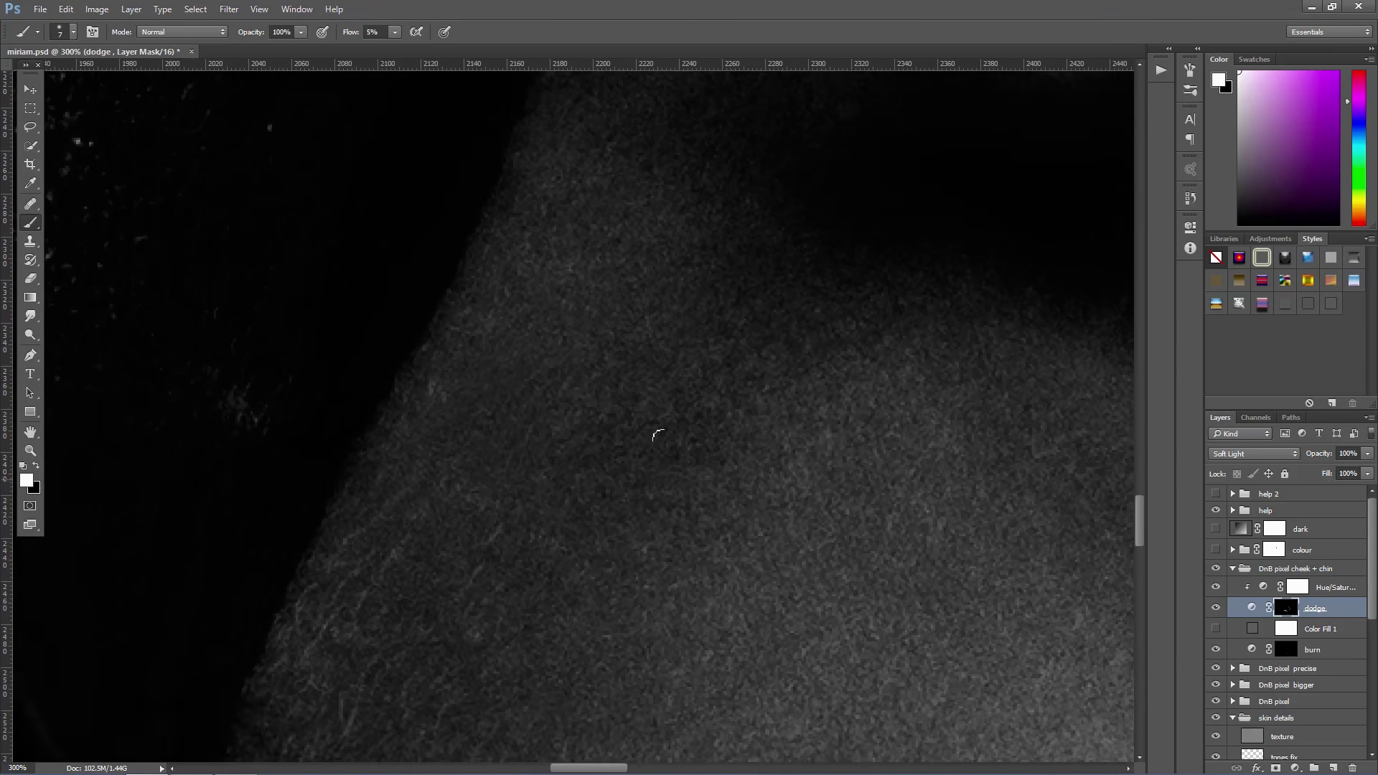
key(ctrl+minus)
drag(671, 347, 532, 395)
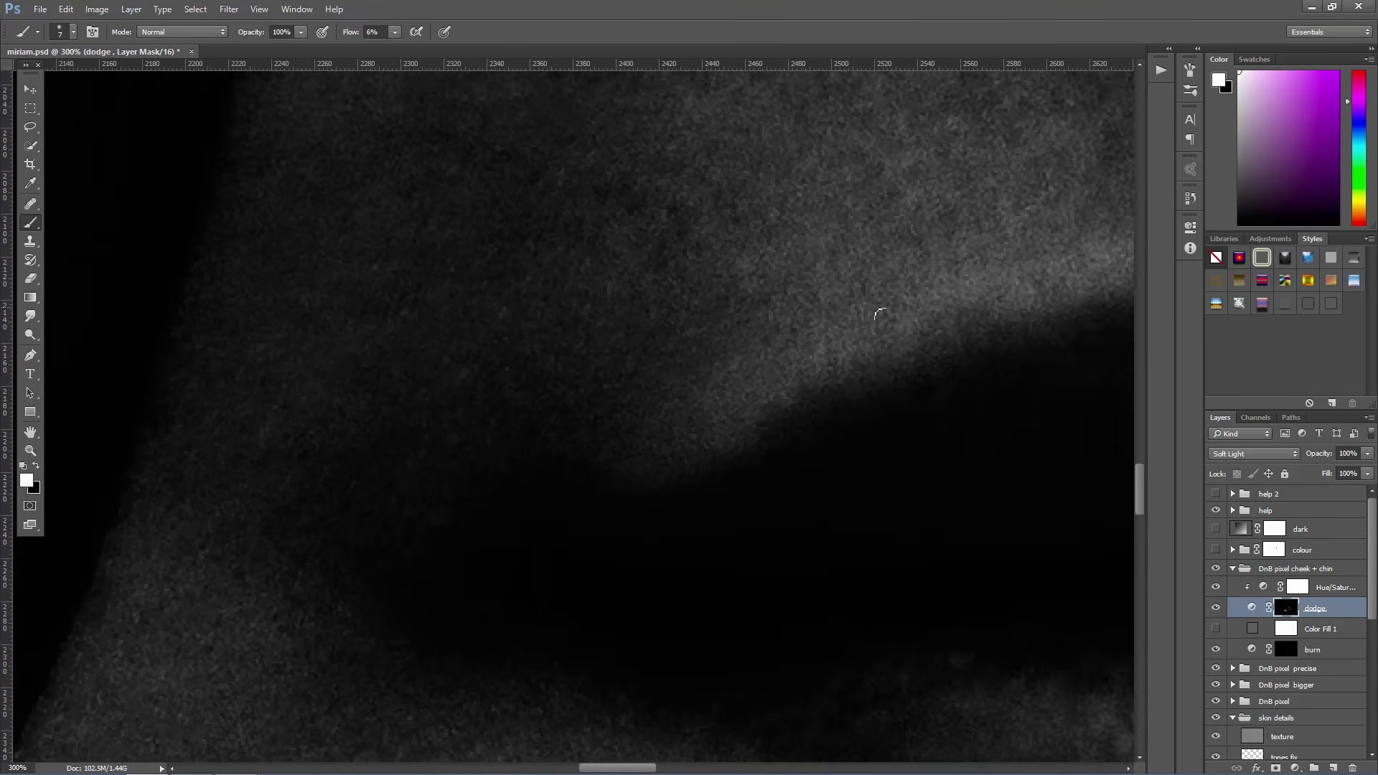
key(ctrl+plus)
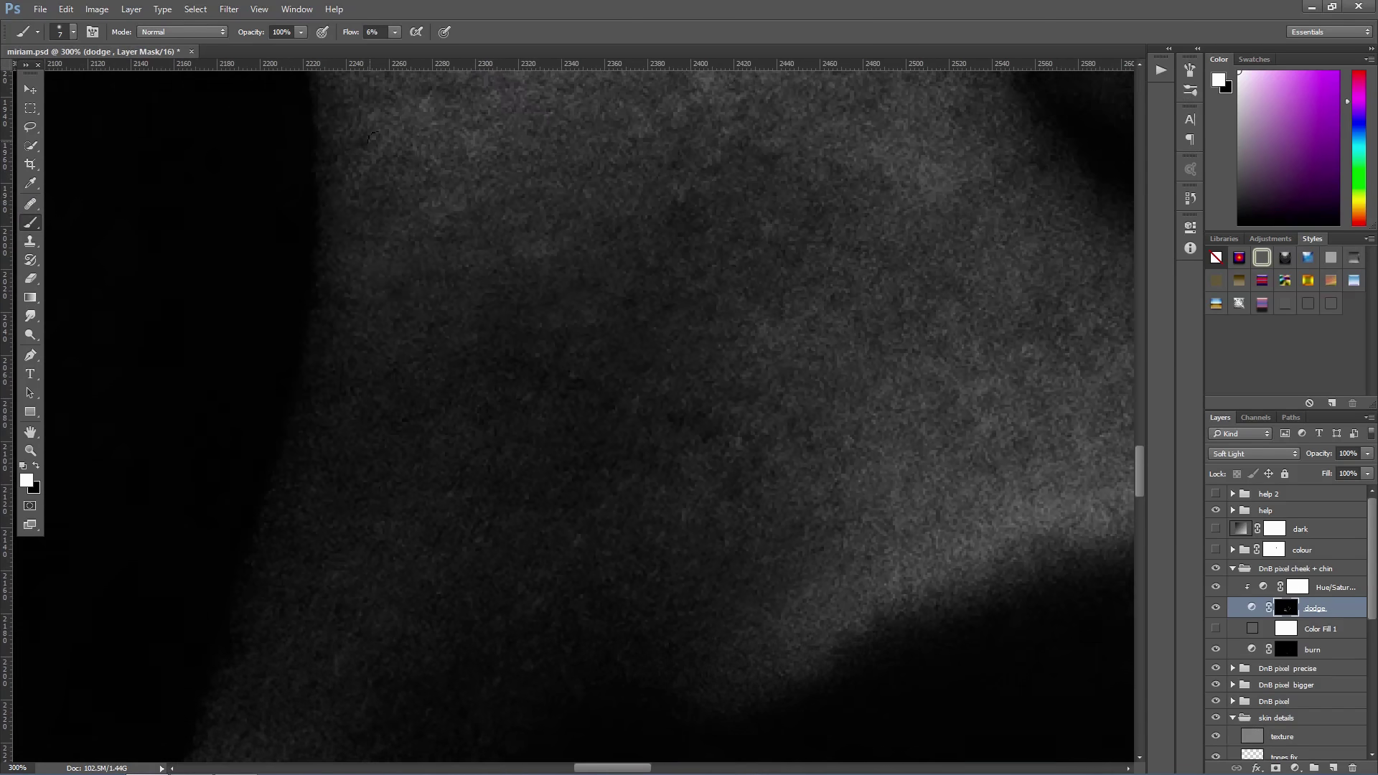
key(ctrl+minus)
right_click(535, 402)
key(Escape)
key(shift+6)
key(shift+0)
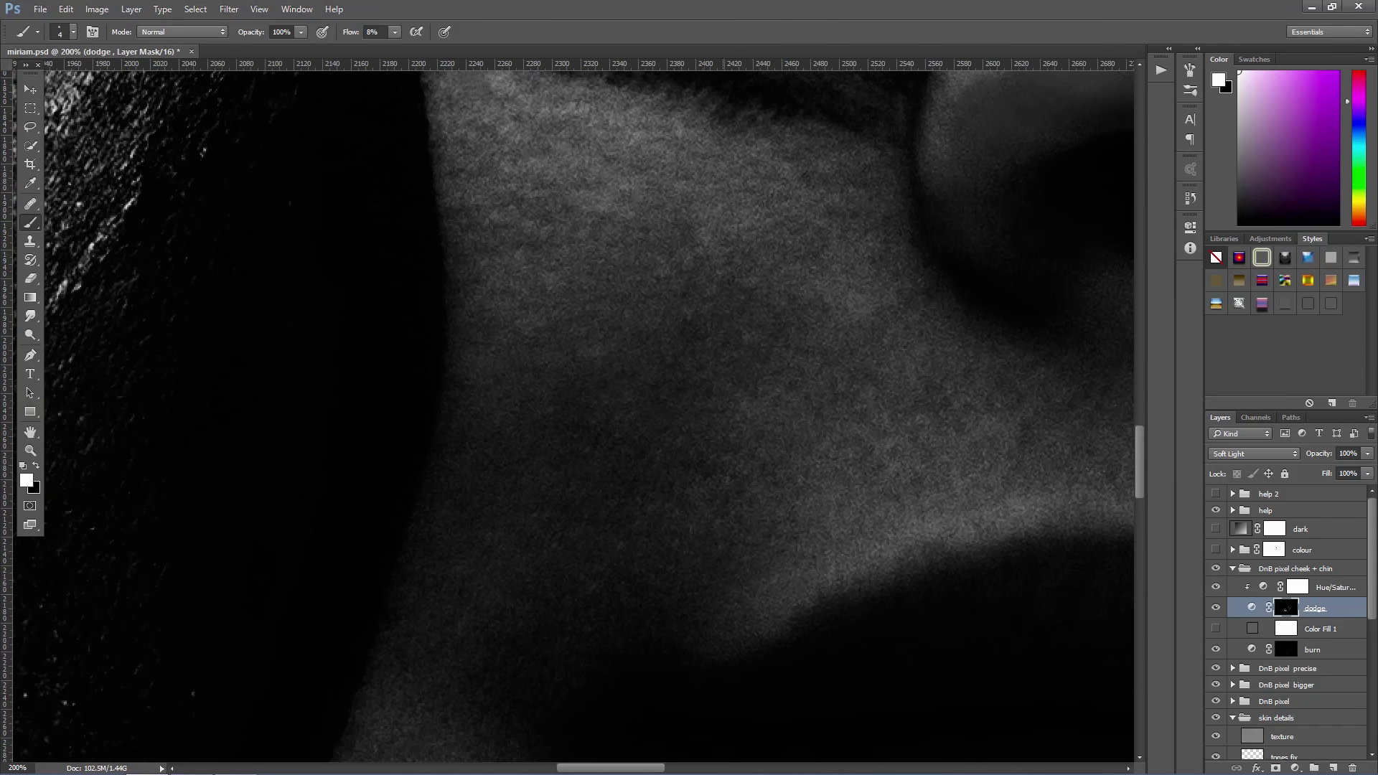
Step: Even out beside the nose and upper lip, alternating burn and dodge masks at 7 px
drag(989, 299, 852, 277)
key(bracketright)
key(bracketright)
key(bracketright)
drag(613, 120, 751, 312)
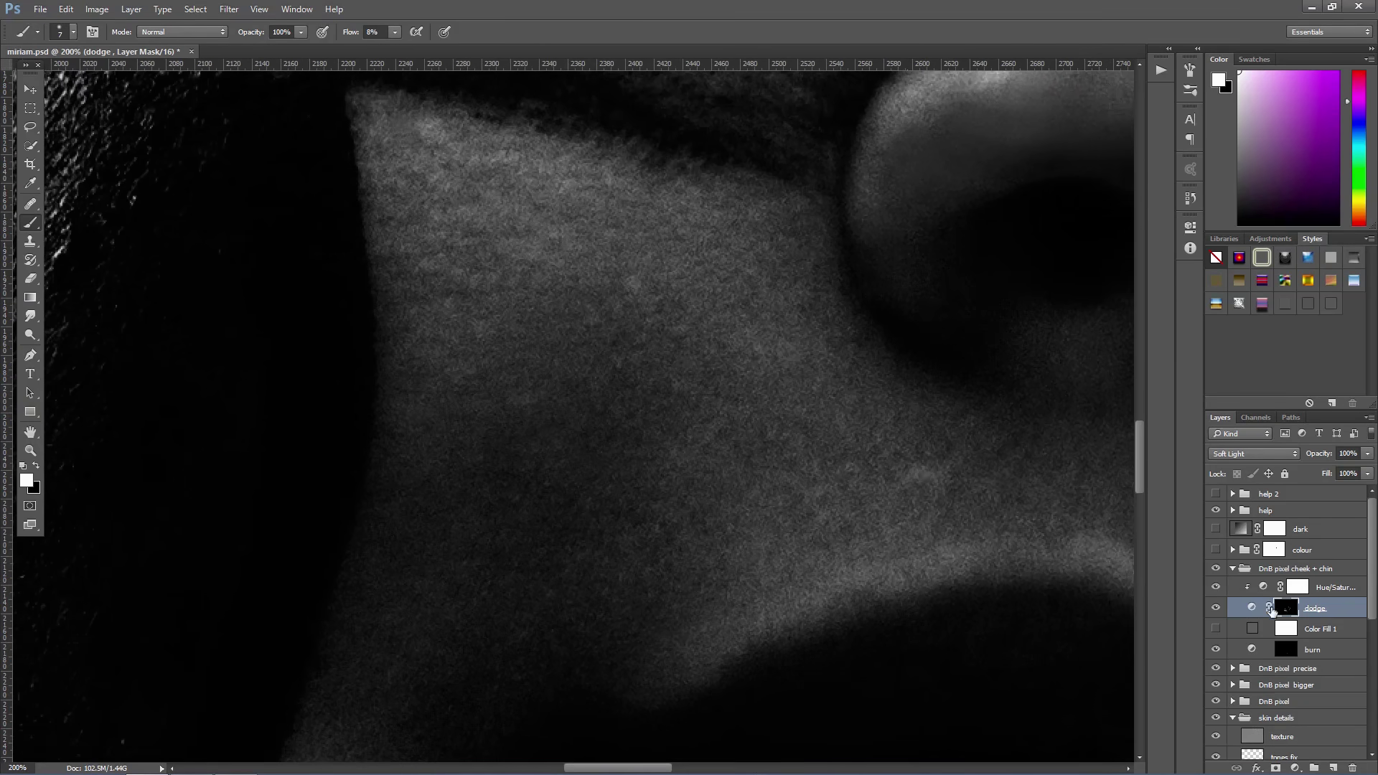
key(alt+bracketleft)
key(alt+bracketright)
drag(825, 465, 692, 208)
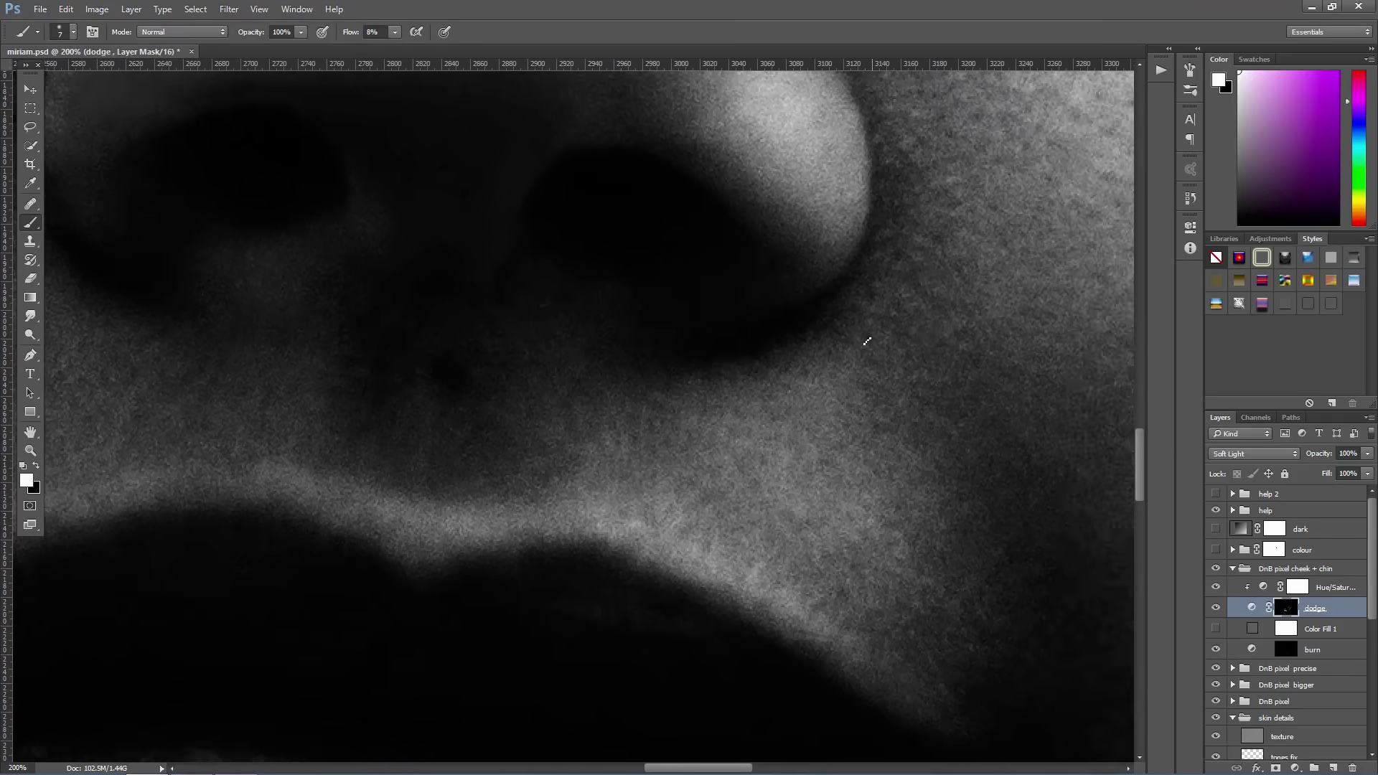
scroll(692, 208, up, 3)
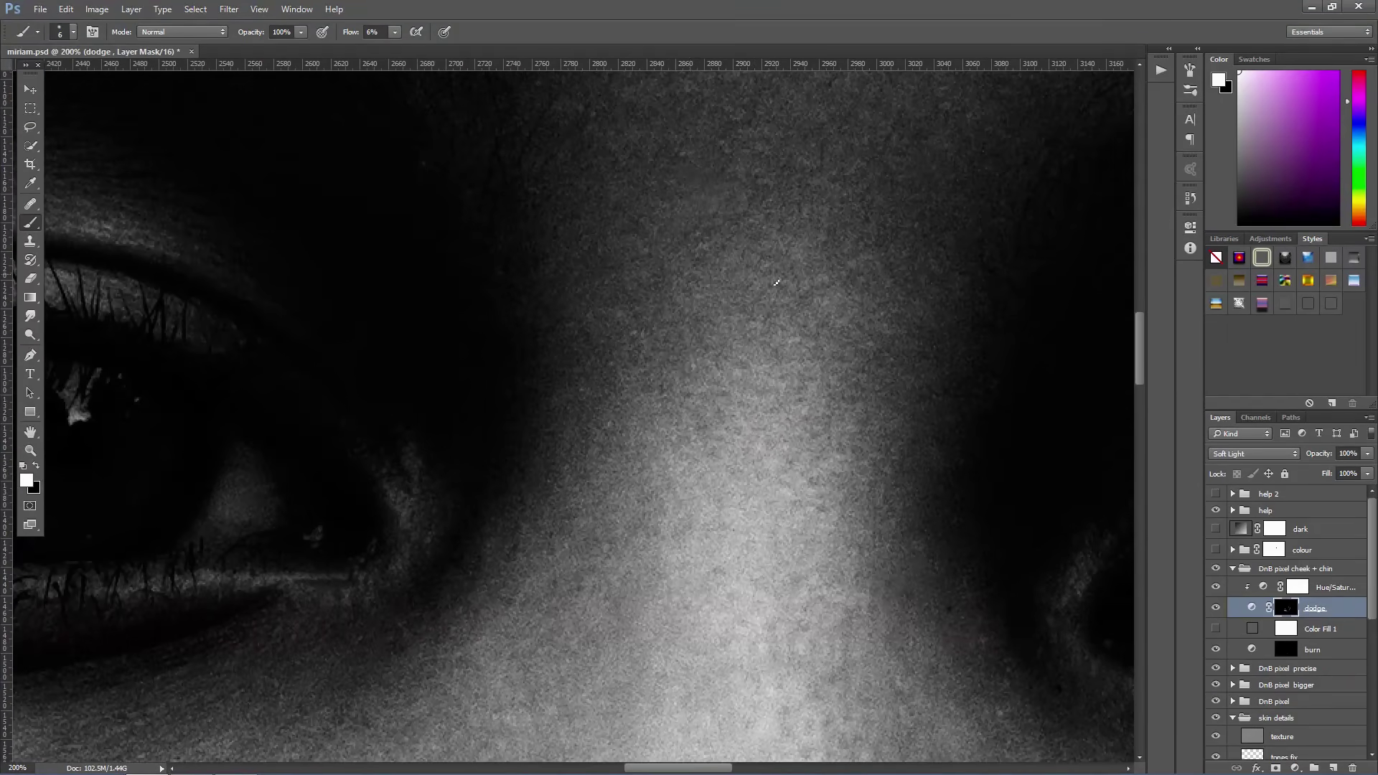
click(1247, 642)
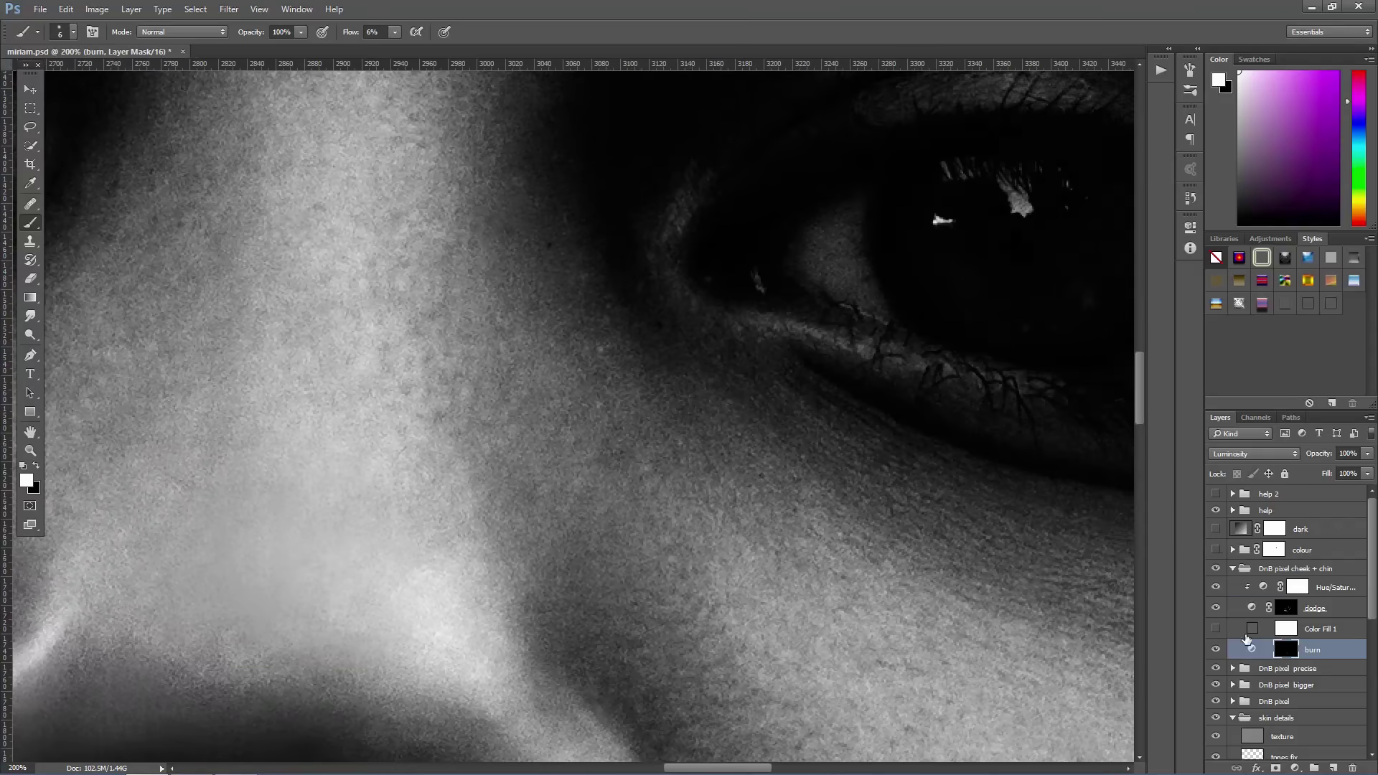
click(1285, 608)
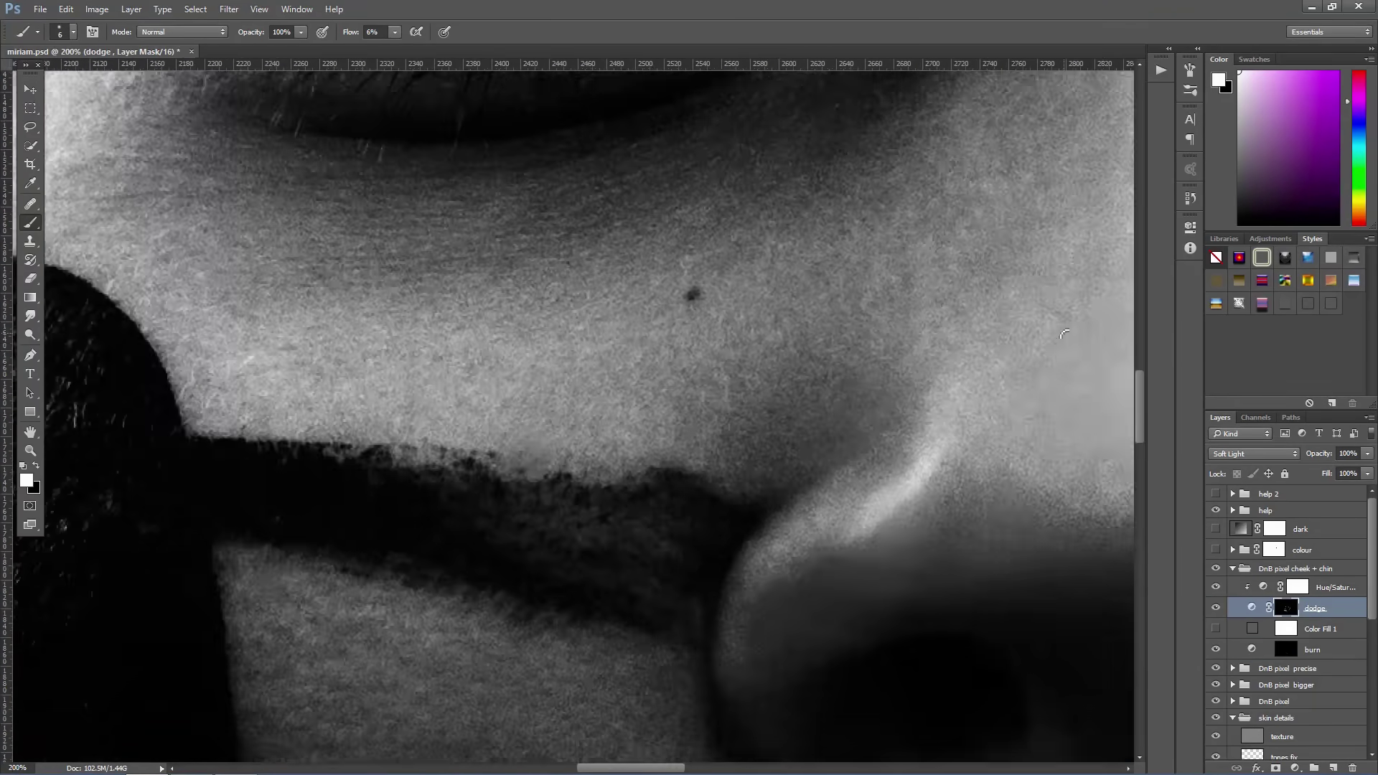
Step: Brighten the cheek near the eye at 8%, 9% then 13% flow, then collapse the group
key(shift+0)
key(shift+8)
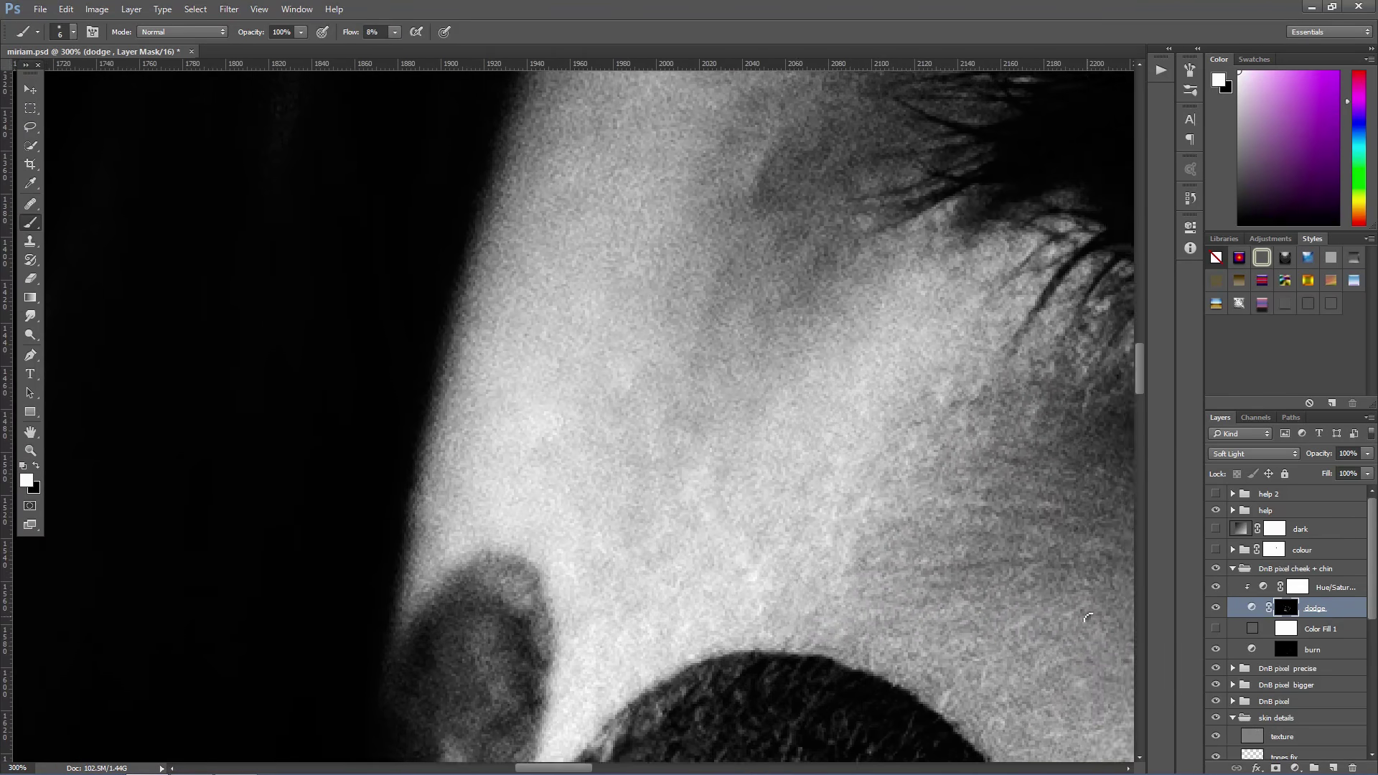
key(shift+0)
key(shift+9)
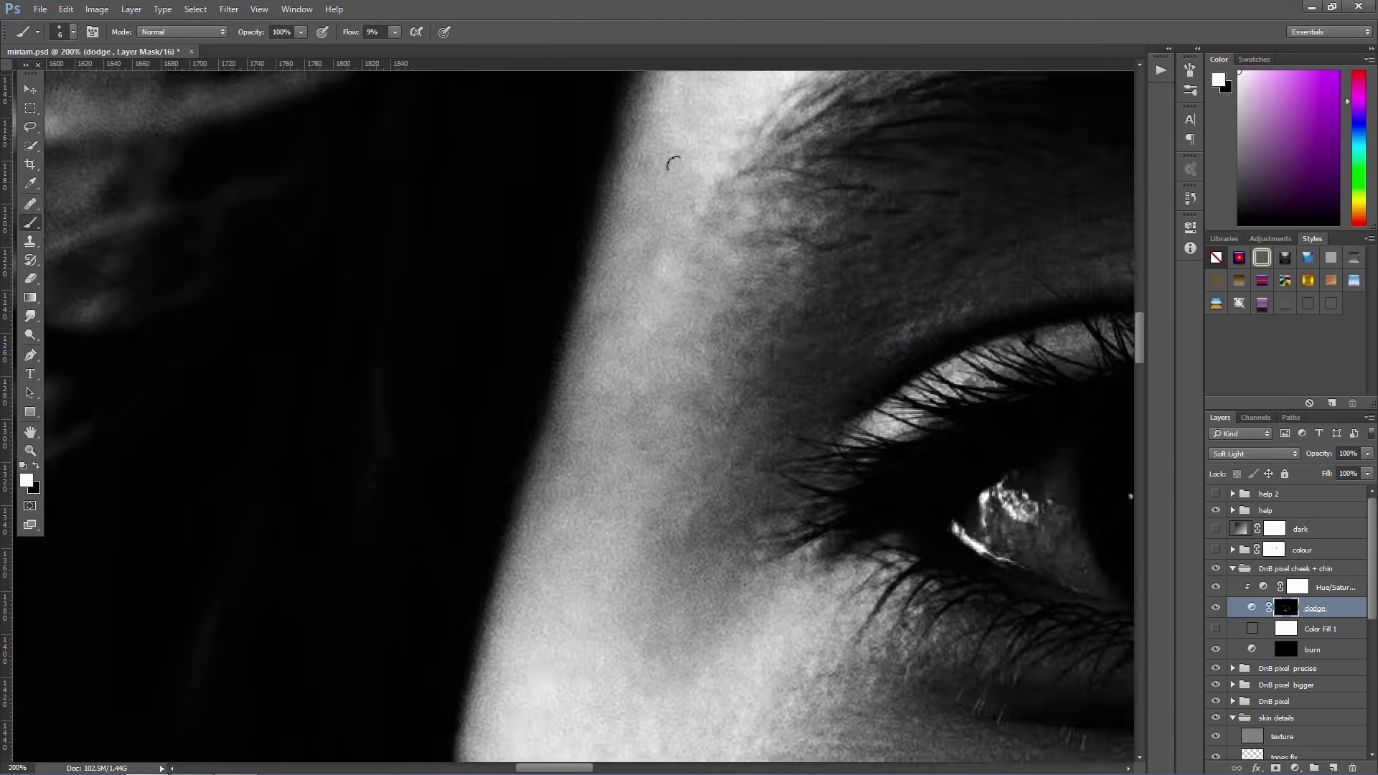
key(shift+1)
key(shift+3)
key(bracketleft)
key(bracketleft)
key(ctrl+minus)
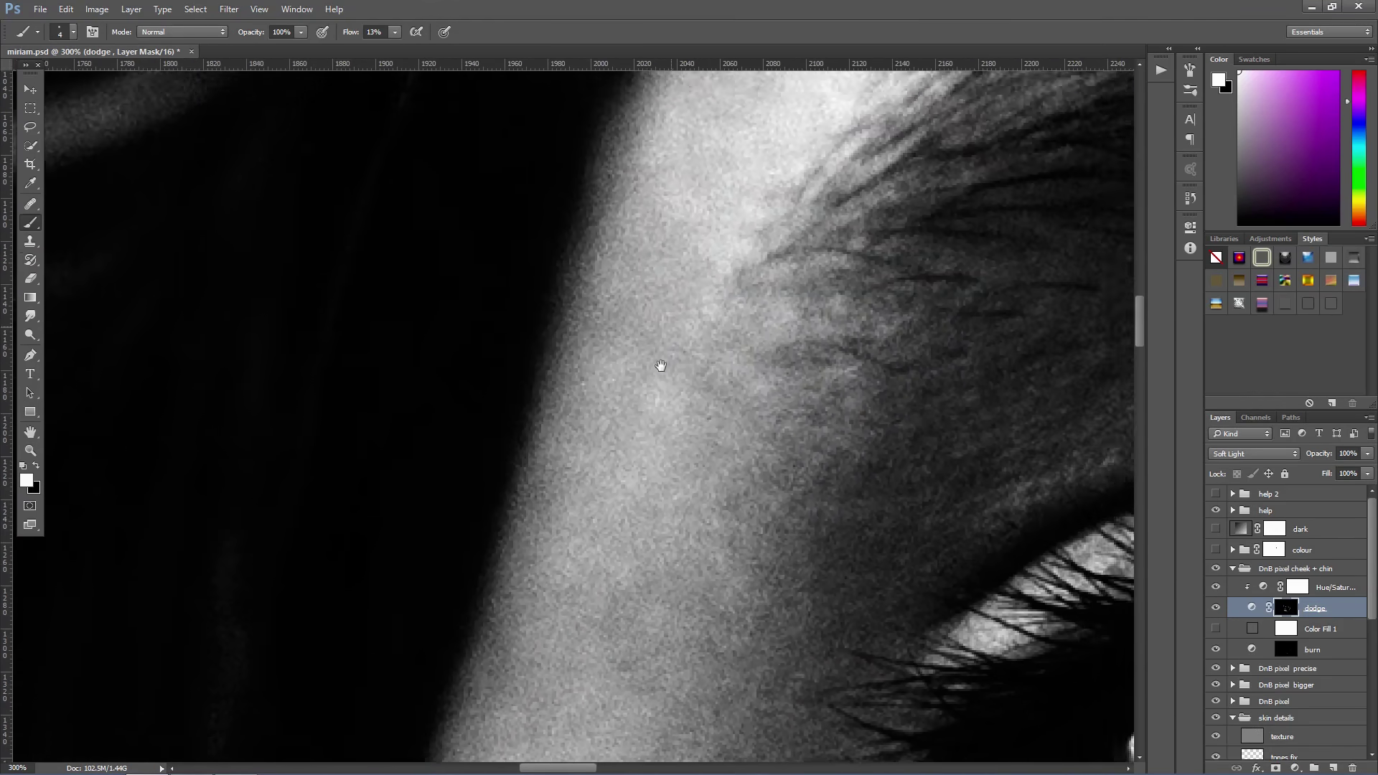
drag(660, 367, 684, 328)
key(alt+bracketleft)
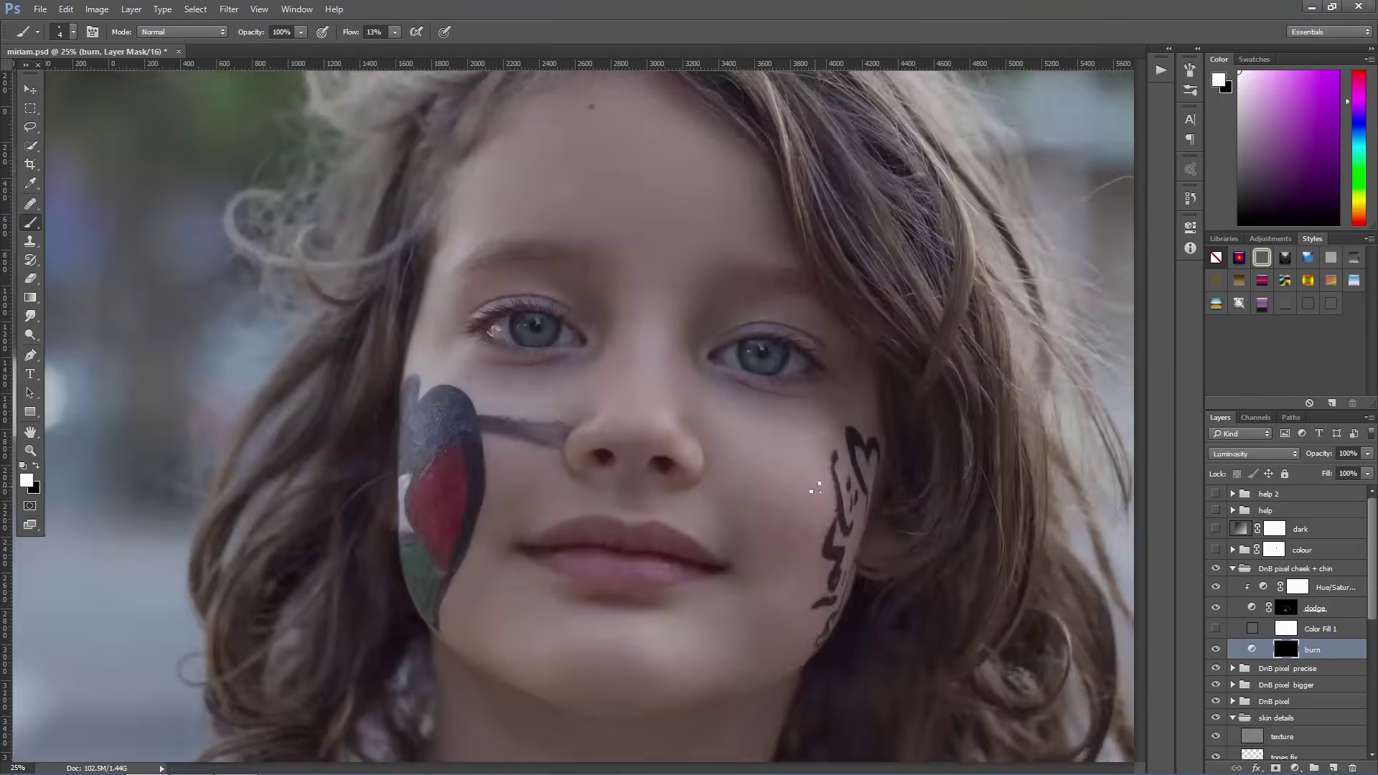
click(1233, 569)
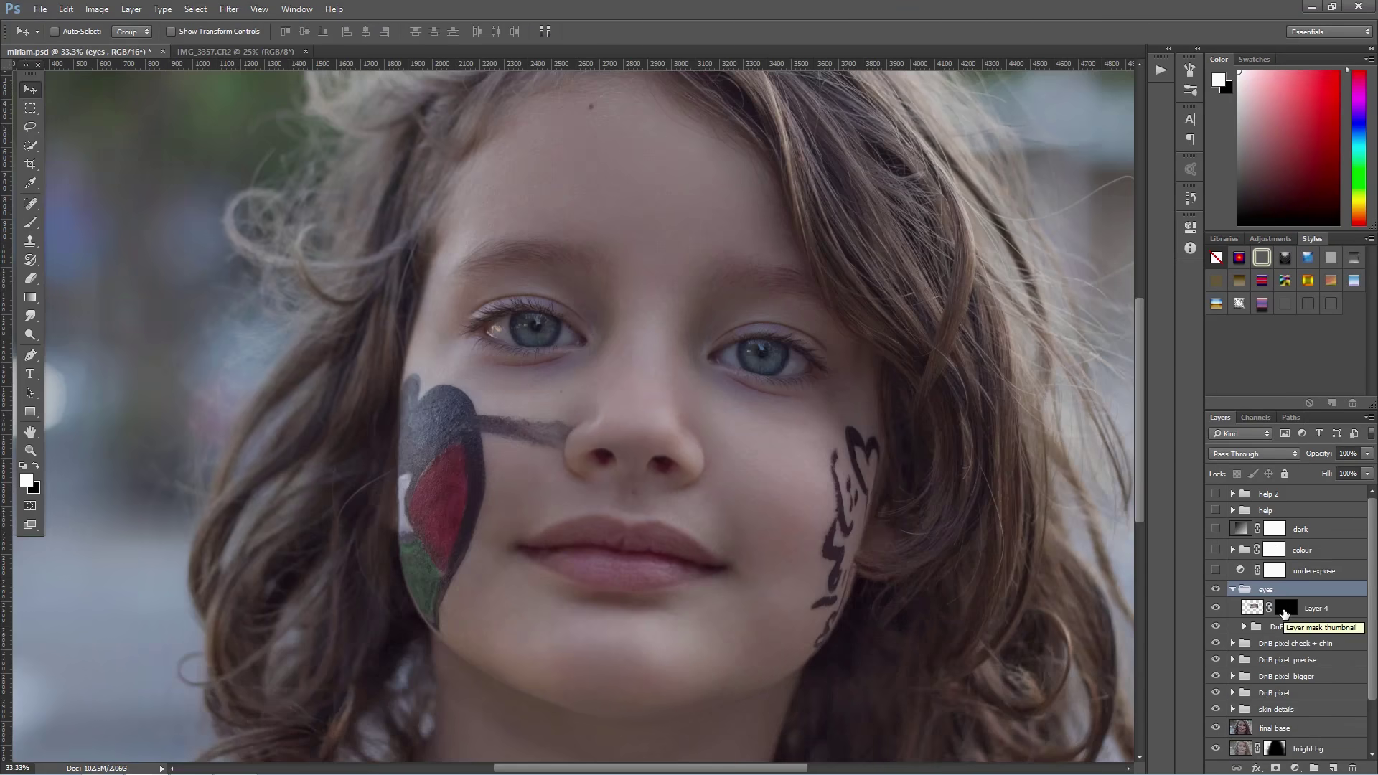
Step: Select Layer 4's mask and set up a soft, 0%-hardness white brush zoomed on the right eye
click(1285, 608)
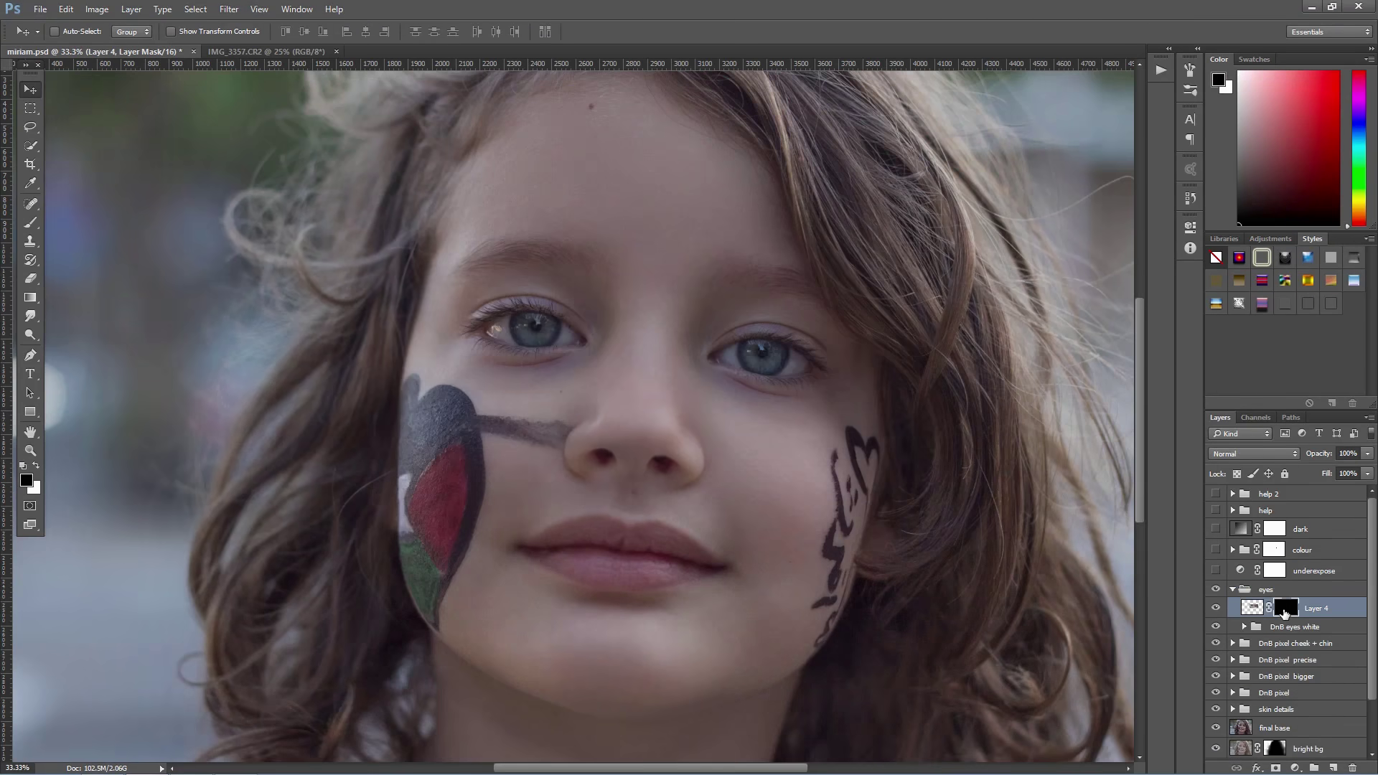
key(x)
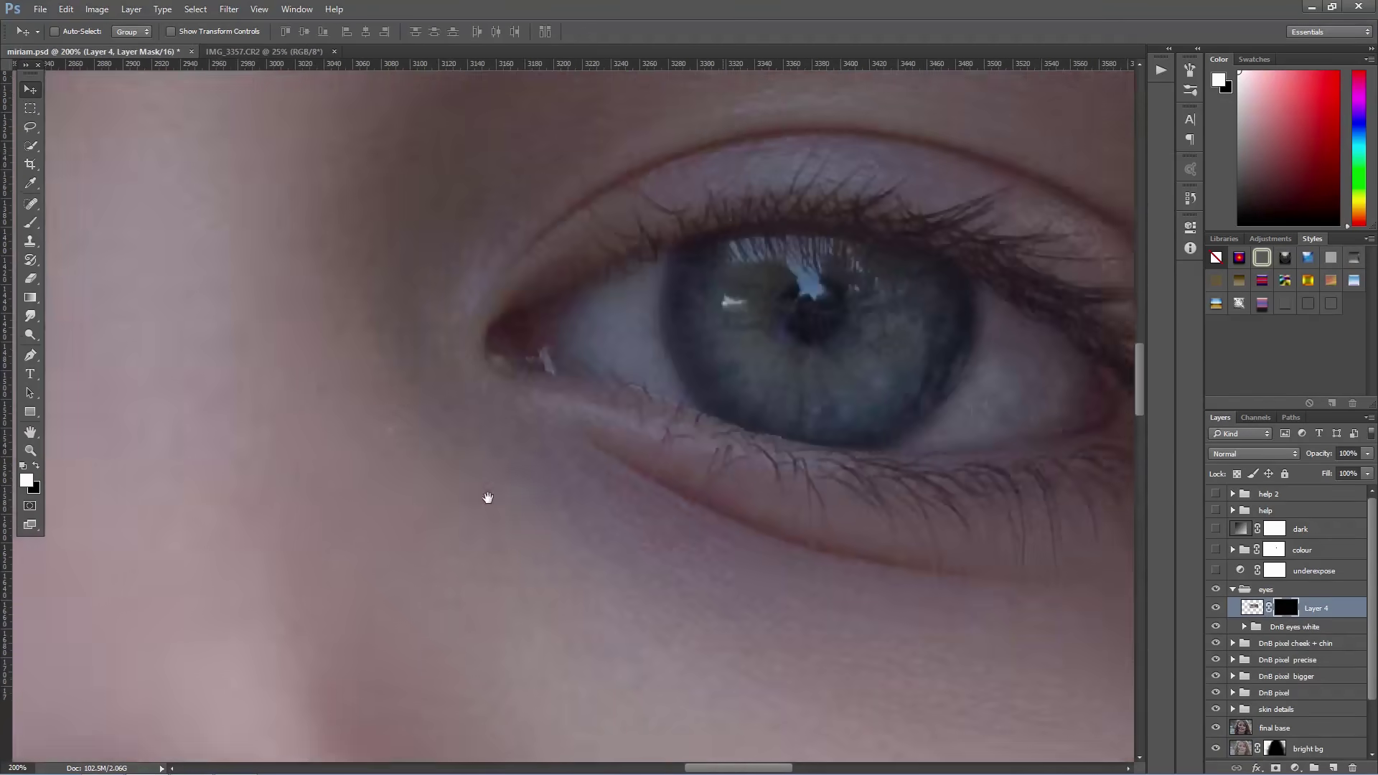
key(ctrl+plus)
key(b)
right_click(798, 350)
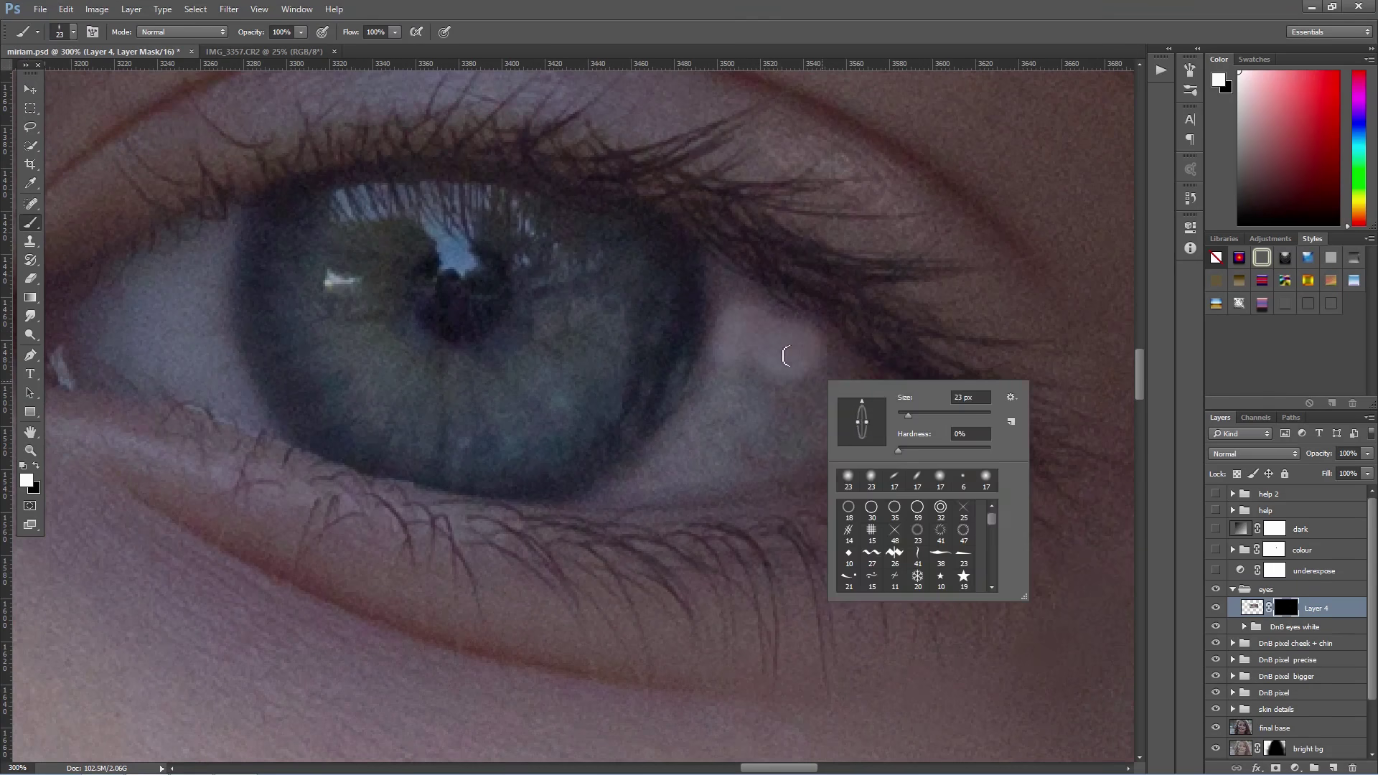
key(Return)
Step: Paint white over the eye whites beside the iris, inner corner and lower iris edge
drag(765, 365, 711, 430)
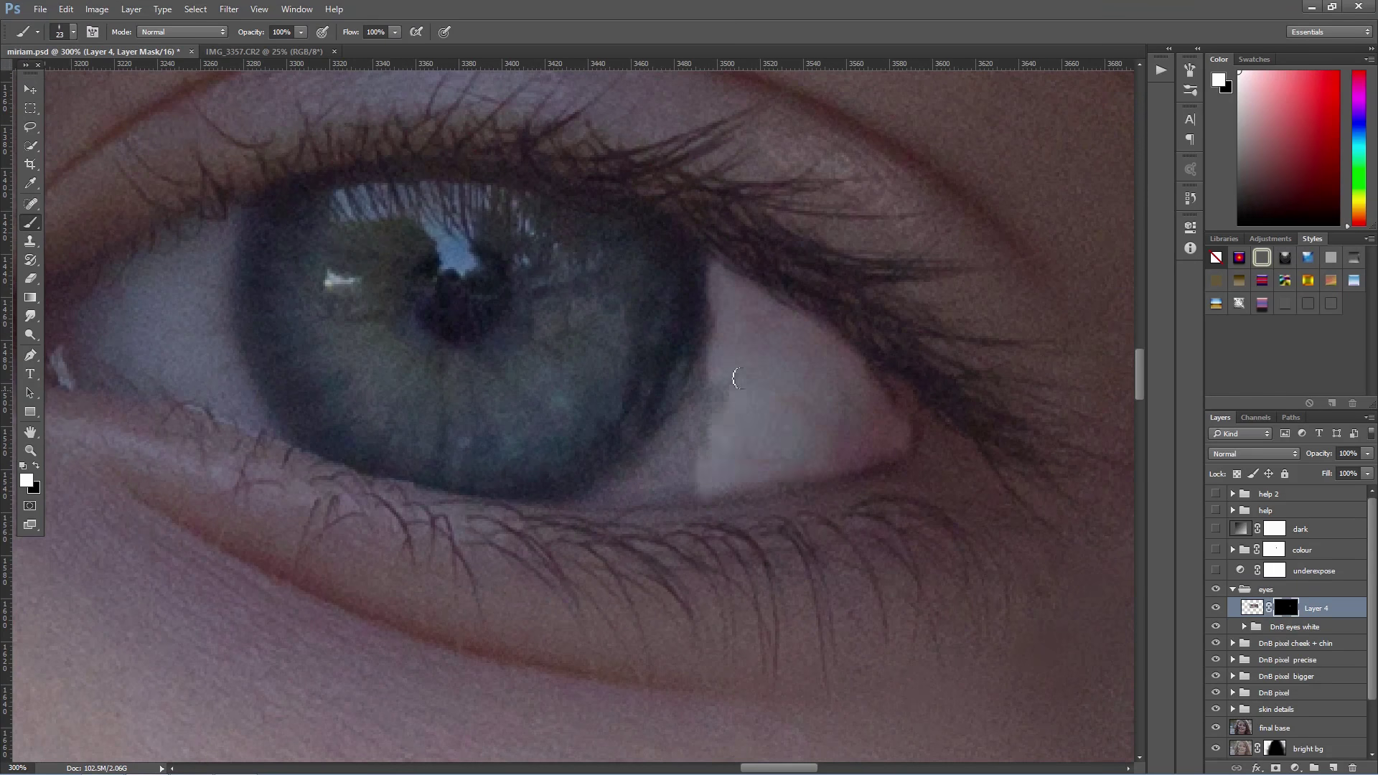
right_click(732, 418)
key(Return)
right_click(671, 471)
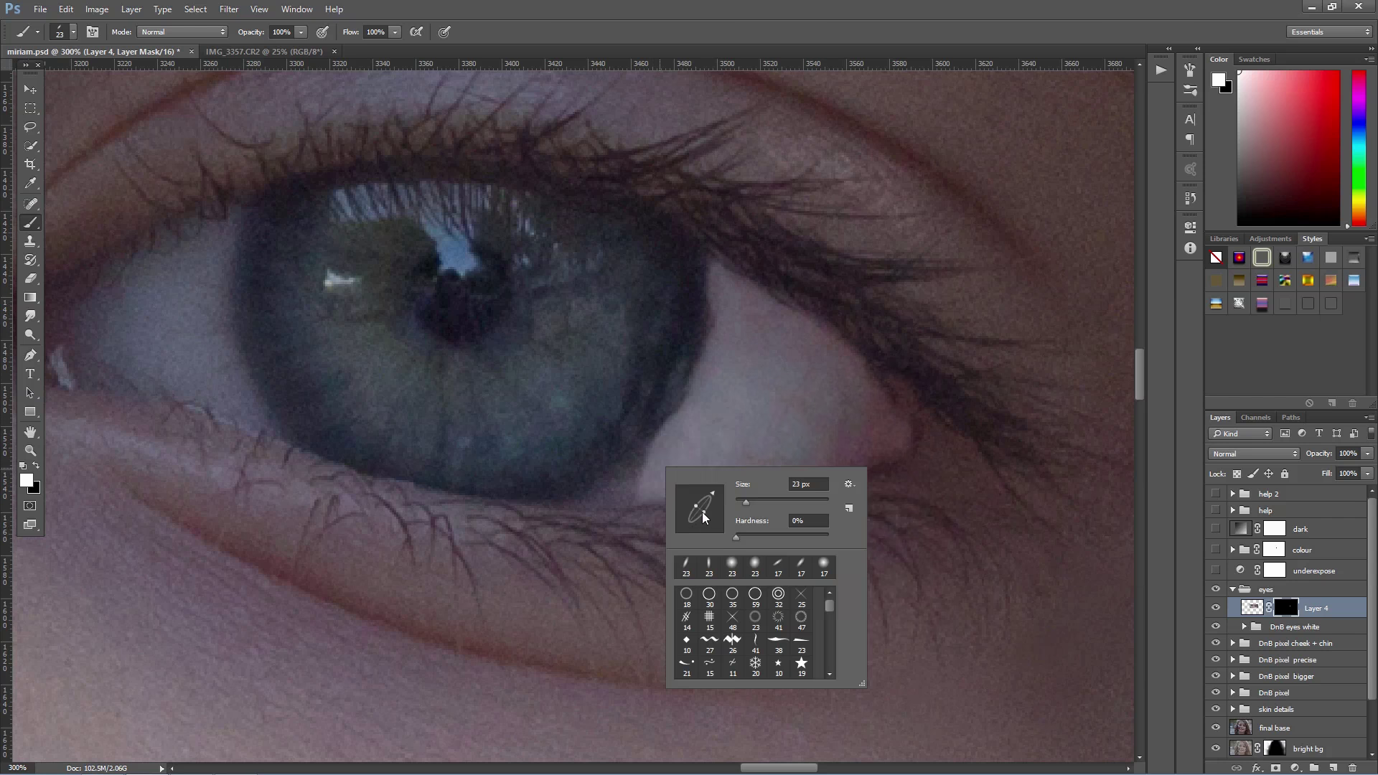
right_click(640, 484)
key(Return)
right_click(787, 395)
key(Return)
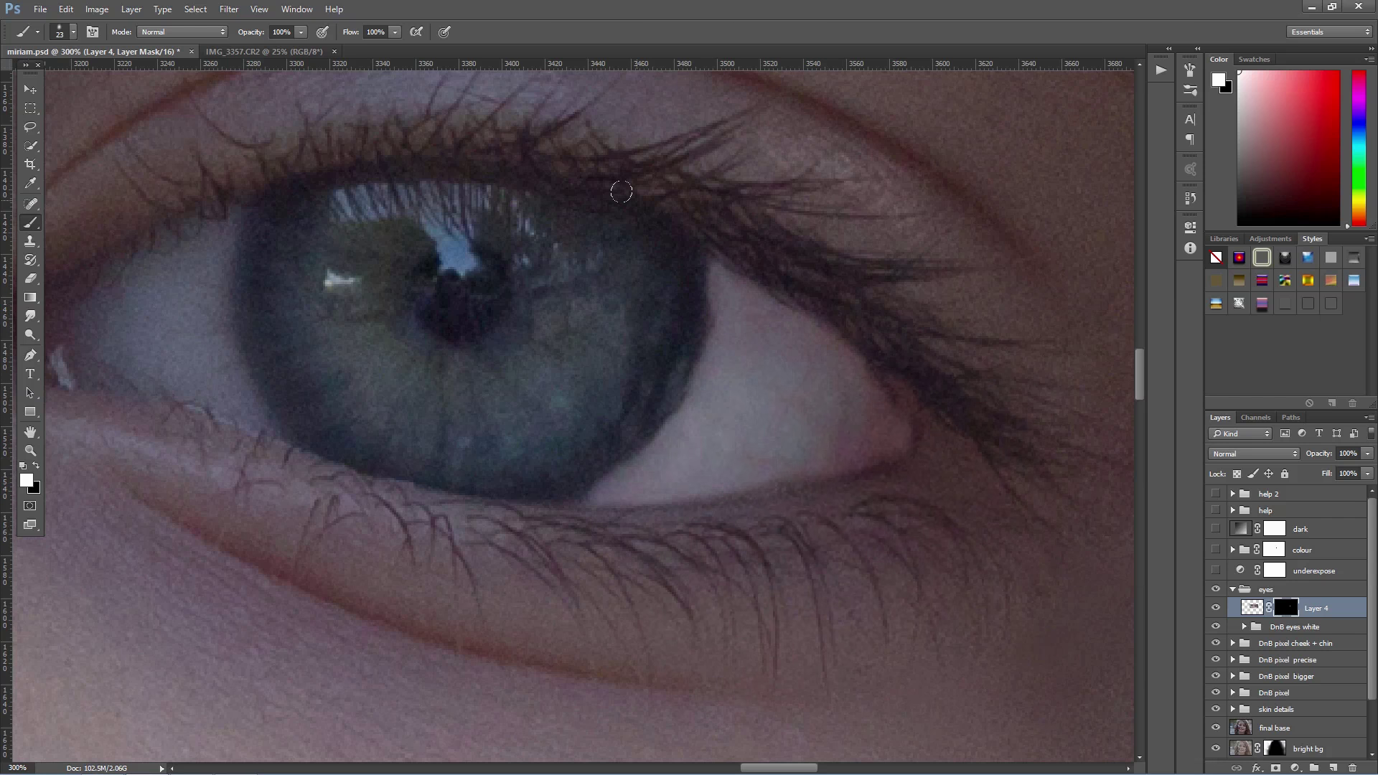
scroll(503, 359, left, 5)
drag(460, 308, 321, 338)
drag(470, 361, 376, 285)
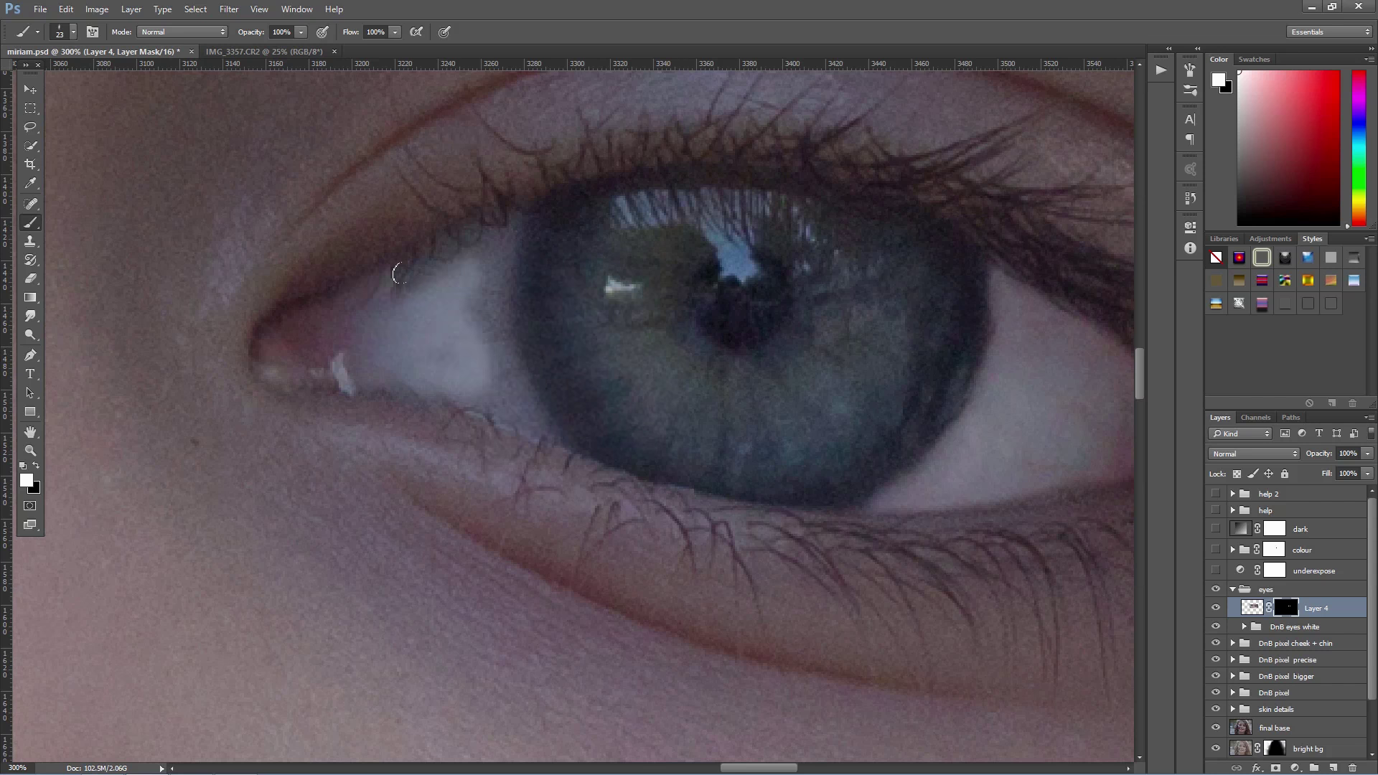
drag(470, 327, 505, 376)
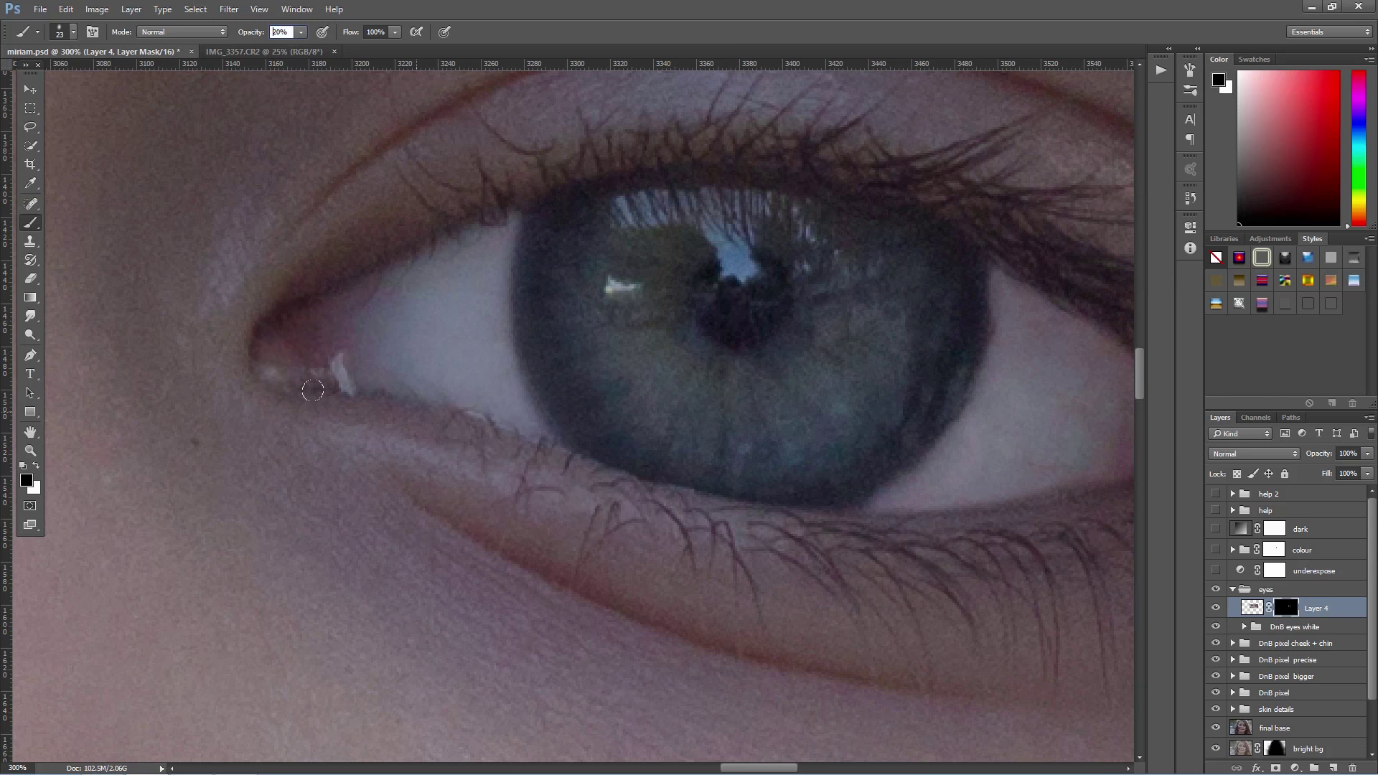
Step: Enlarge the brush to 48 px and brighten more eye white around corners and lower iris
scroll(893, 389, right, 5)
right_click(888, 400)
click(910, 381)
scroll(909, 381, left, 5)
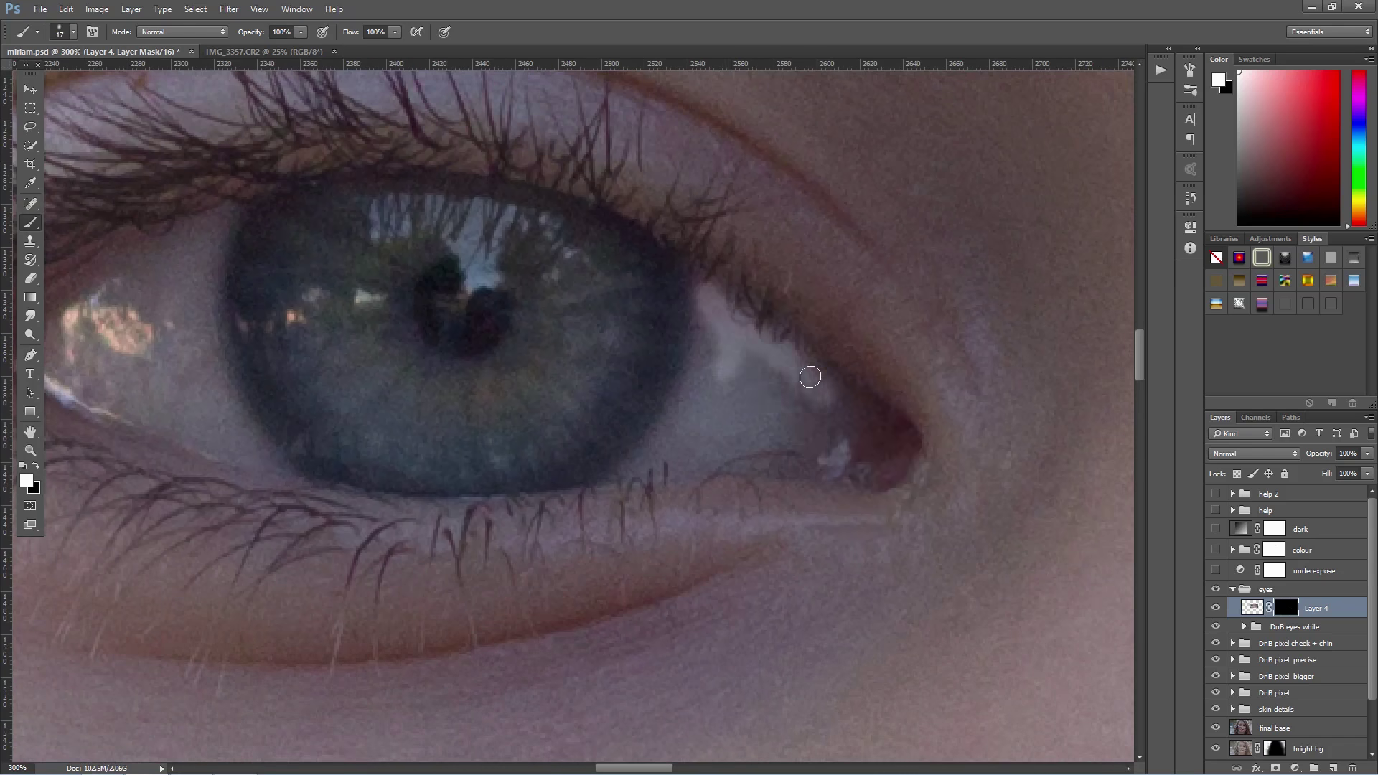
drag(810, 377, 721, 326)
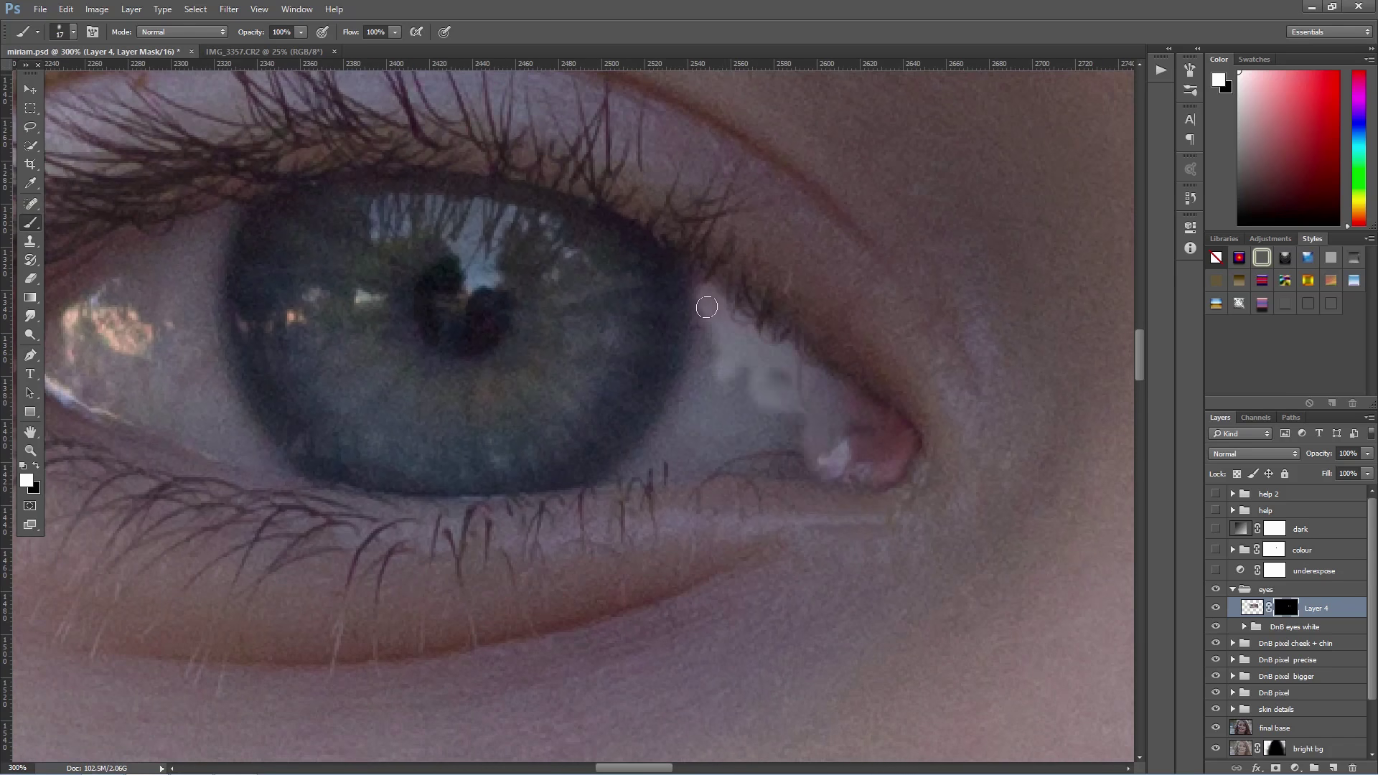
right_click(736, 391)
key(Escape)
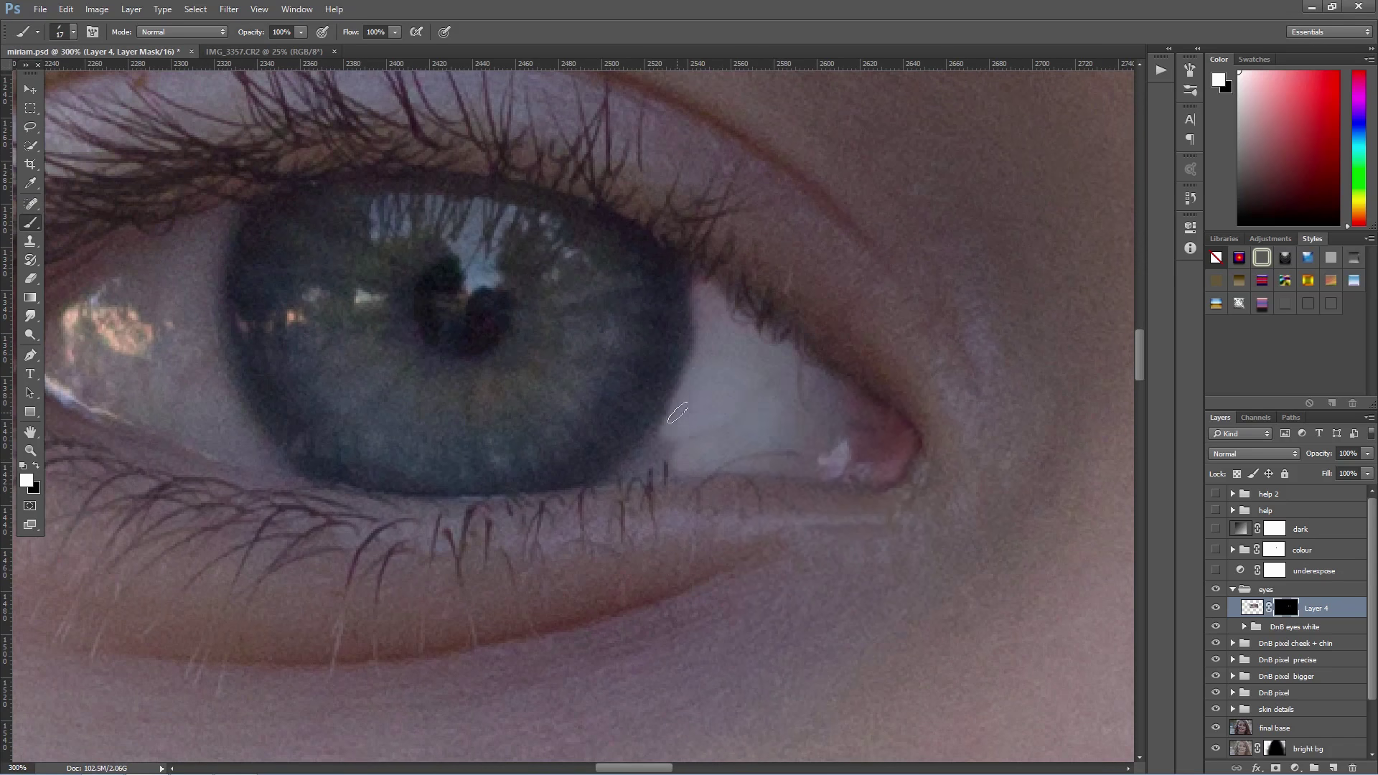
drag(654, 457, 628, 465)
right_click(754, 358)
key(Escape)
scroll(469, 319, left, 5)
mouse_move(470, 318)
mouse_down()
mouse_move(353, 320)
mouse_move(432, 348)
mouse_up()
Step: Resize the brush to 27 px and switch the painting colour to black
right_click(493, 308)
right_click(517, 279)
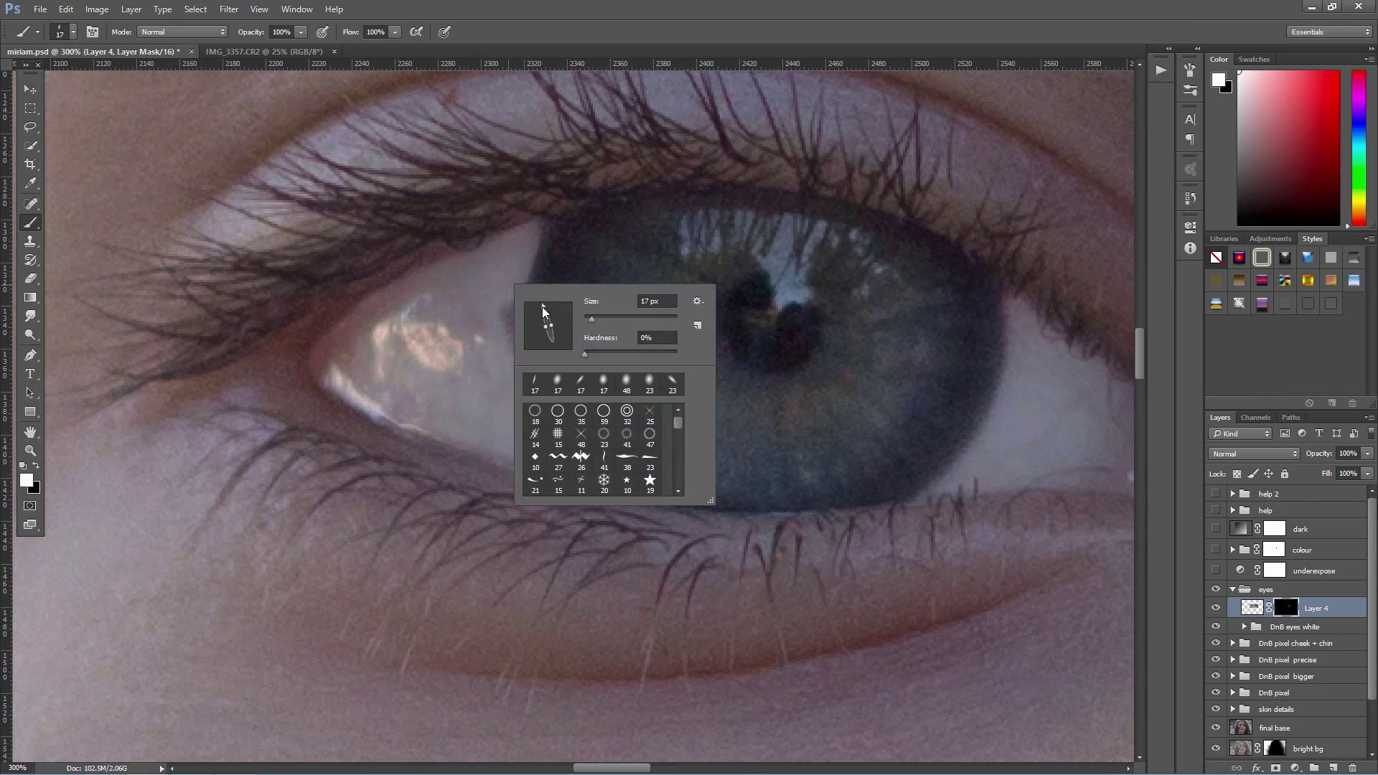
key(Escape)
right_click(466, 428)
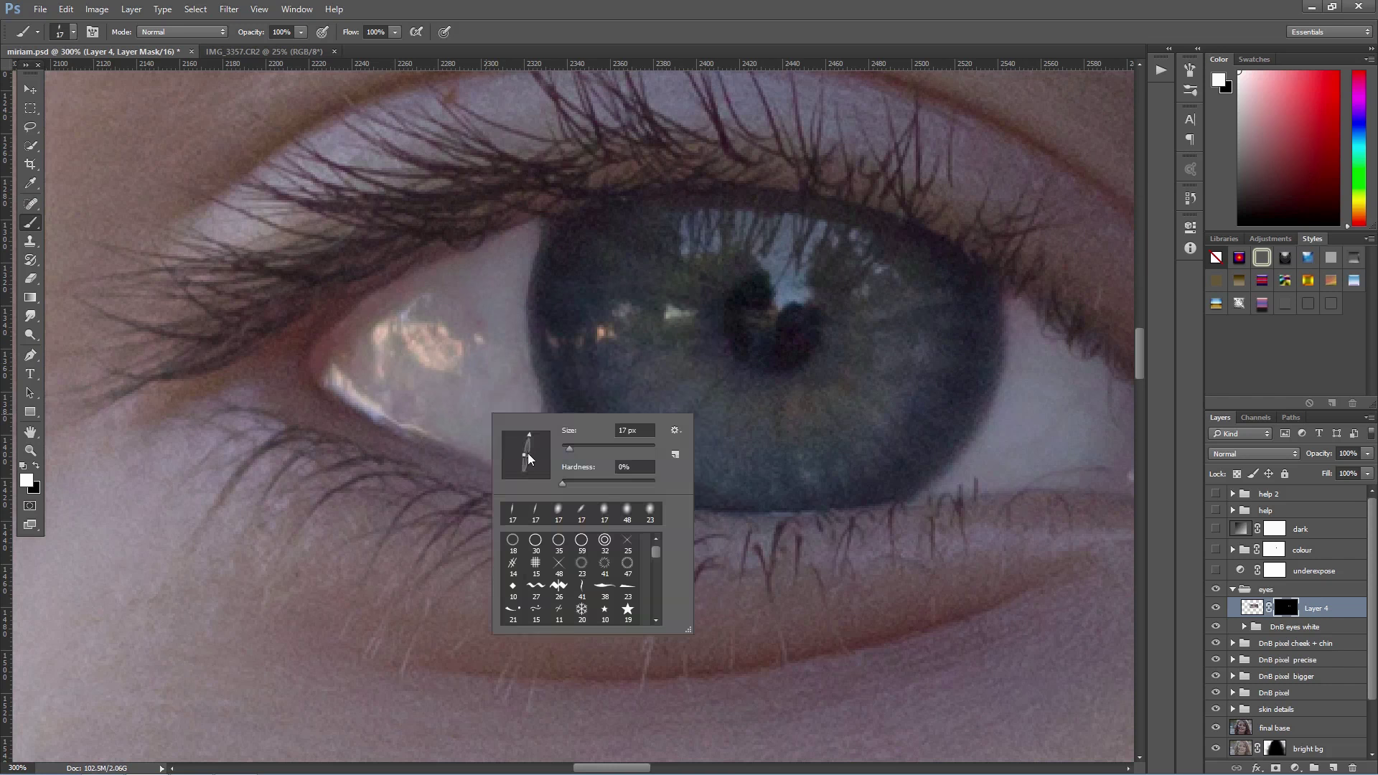
key(Escape)
right_click(460, 332)
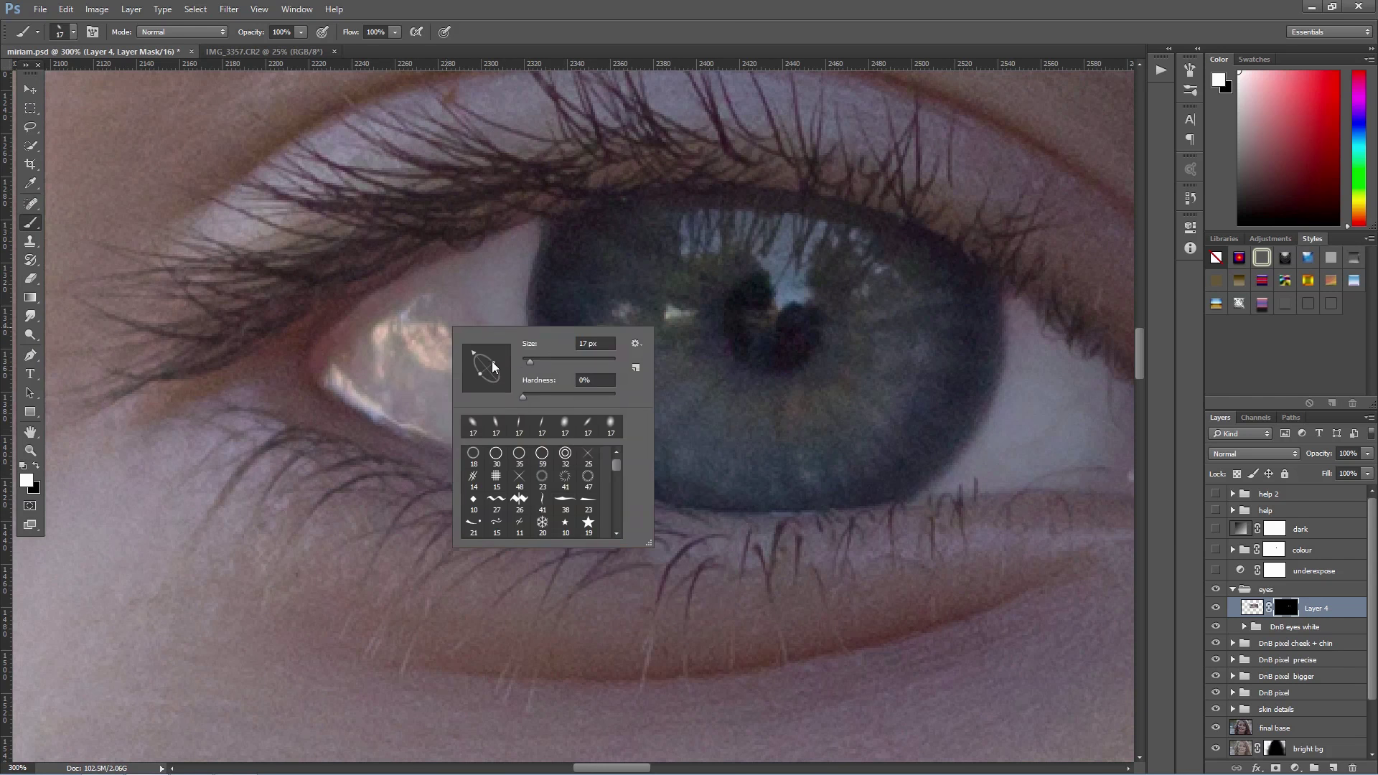
drag(534, 367, 548, 362)
key(x)
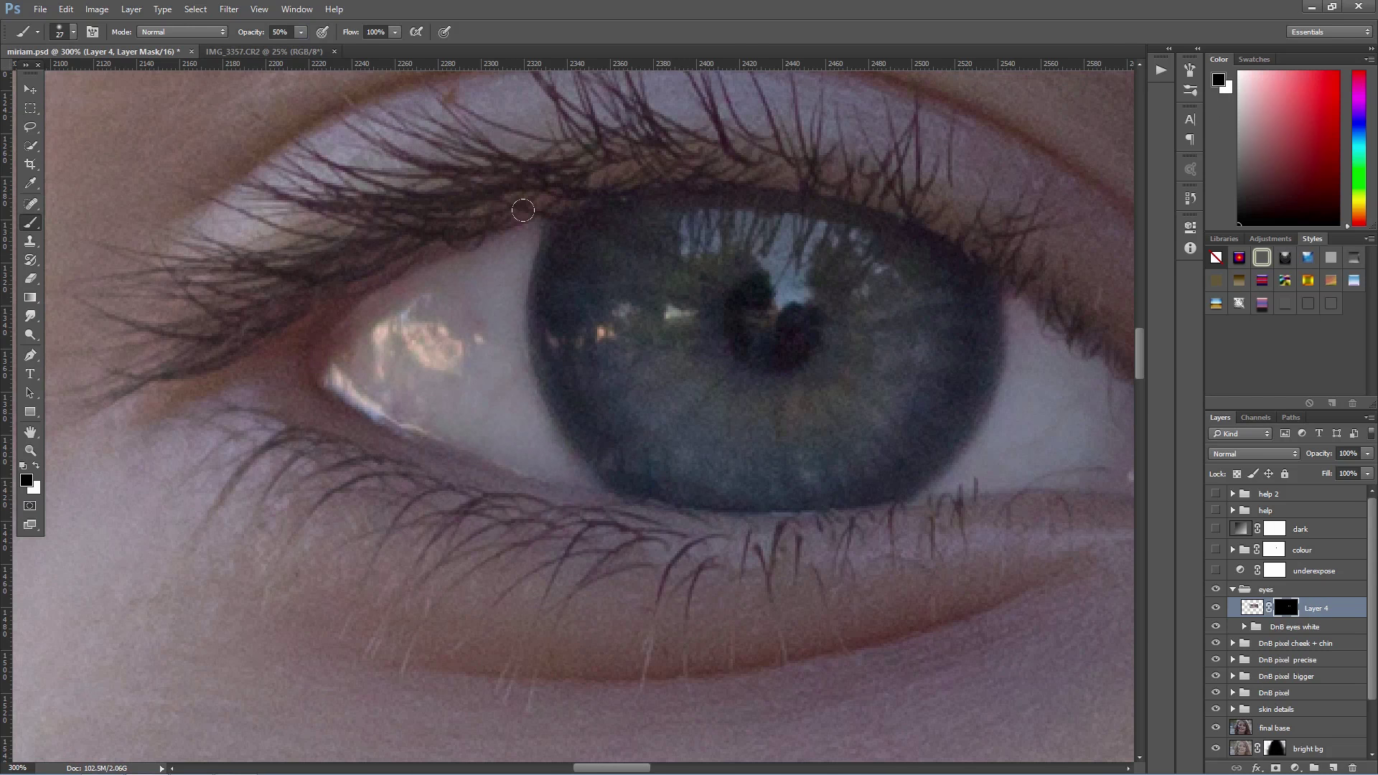
Step: Zoom out to the whole photo and lower the eye-white layer to 40% opacity
scroll(714, 413, right, 5)
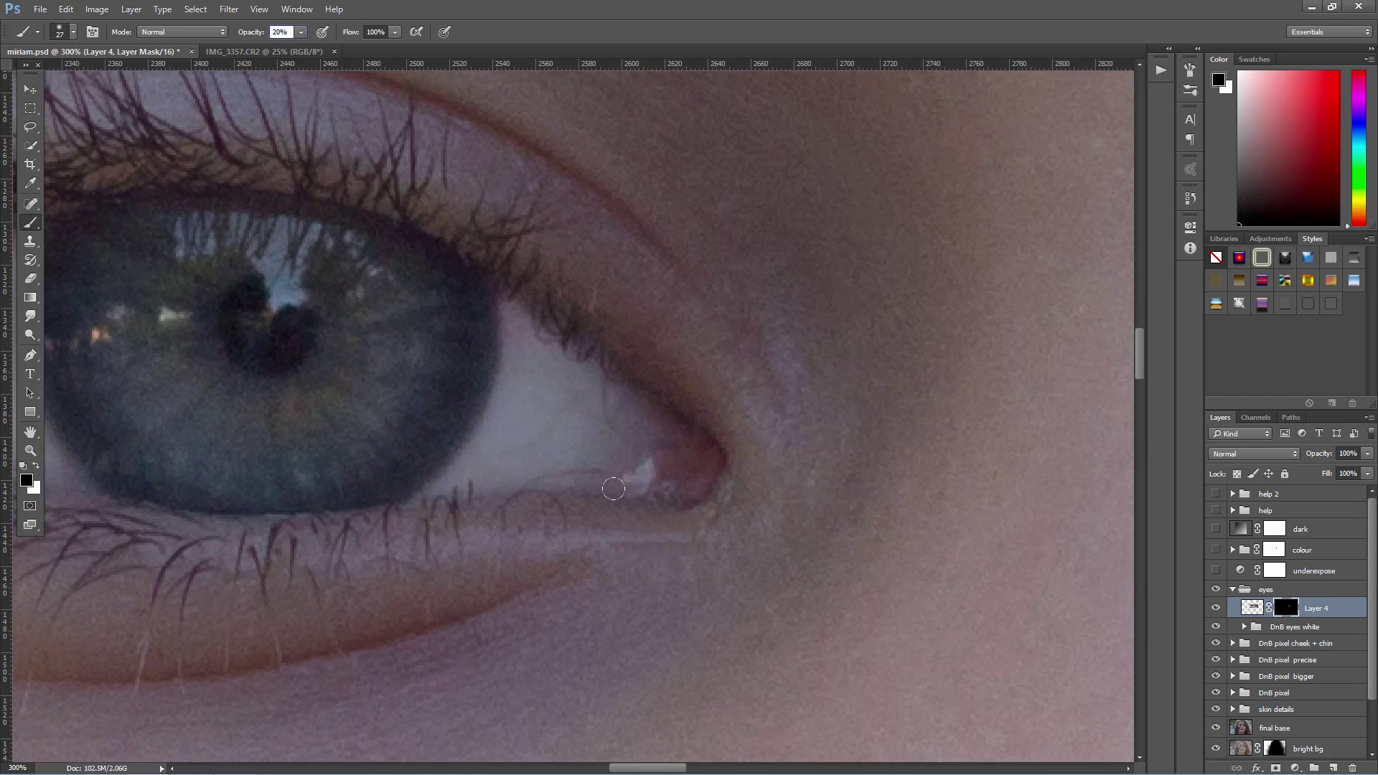
key(ctrl+minus)
key(ctrl+minus)
key(ctrl+minus)
key(ctrl+minus)
key(ctrl+minus)
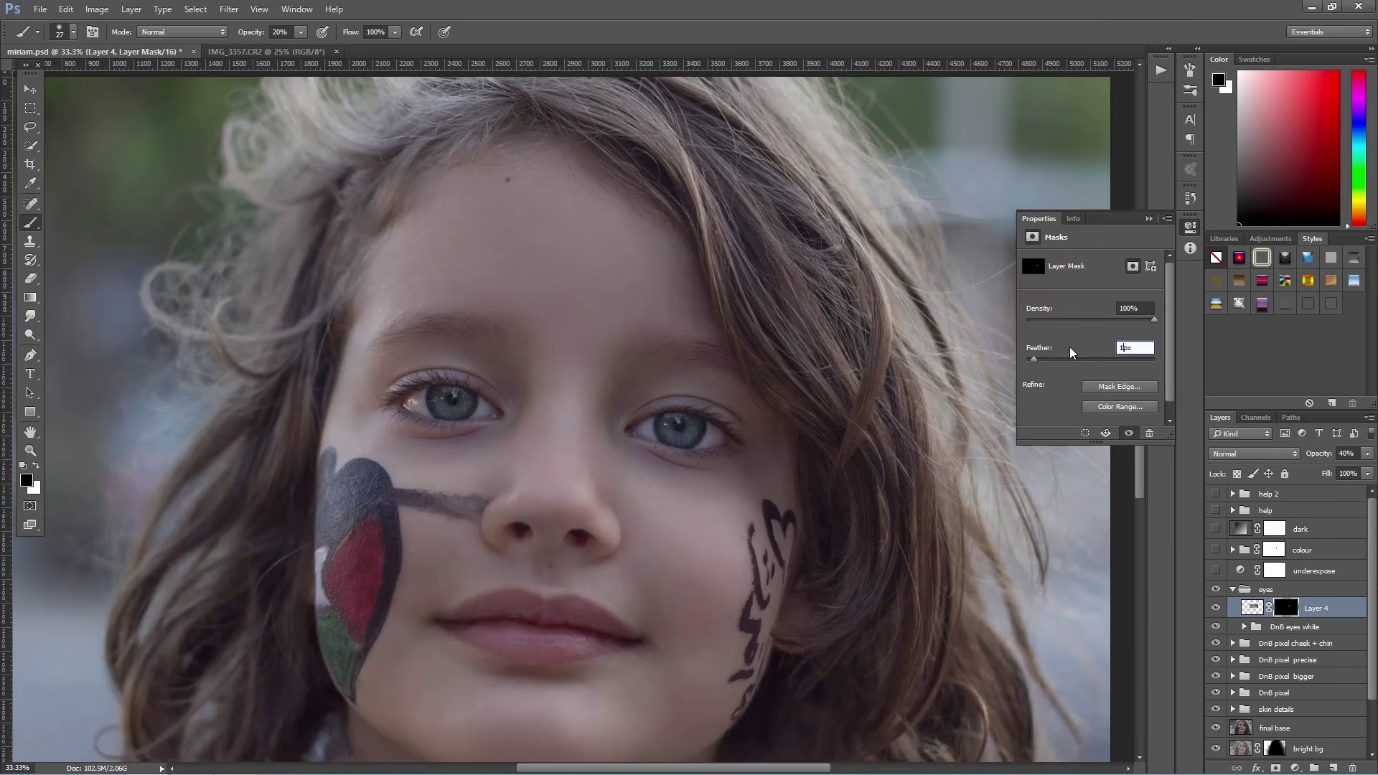
key(Return)
key(ctrl+minus)
key(v)
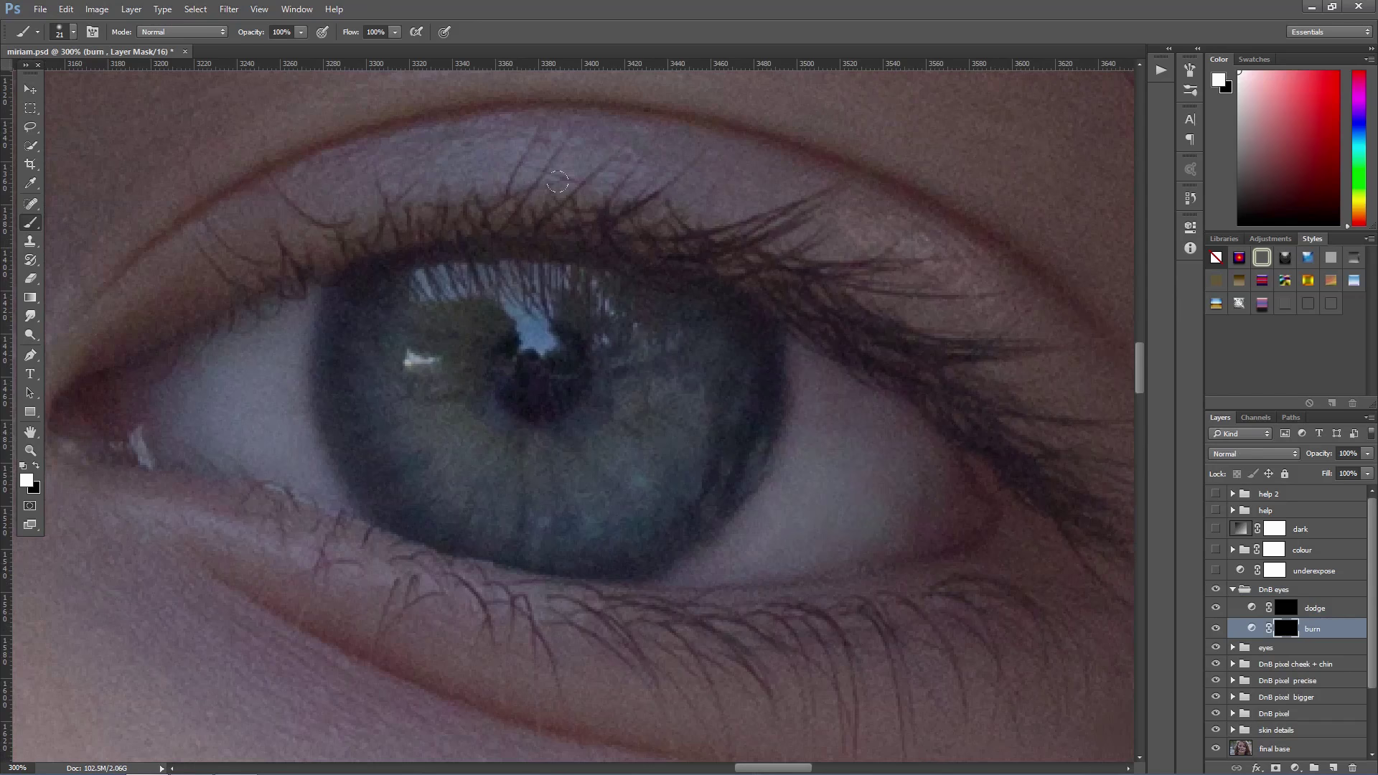
Step: Darken the iris rim's left edge on the burn mask and set the brush to 34 px
right_click(740, 378)
drag(355, 290, 364, 480)
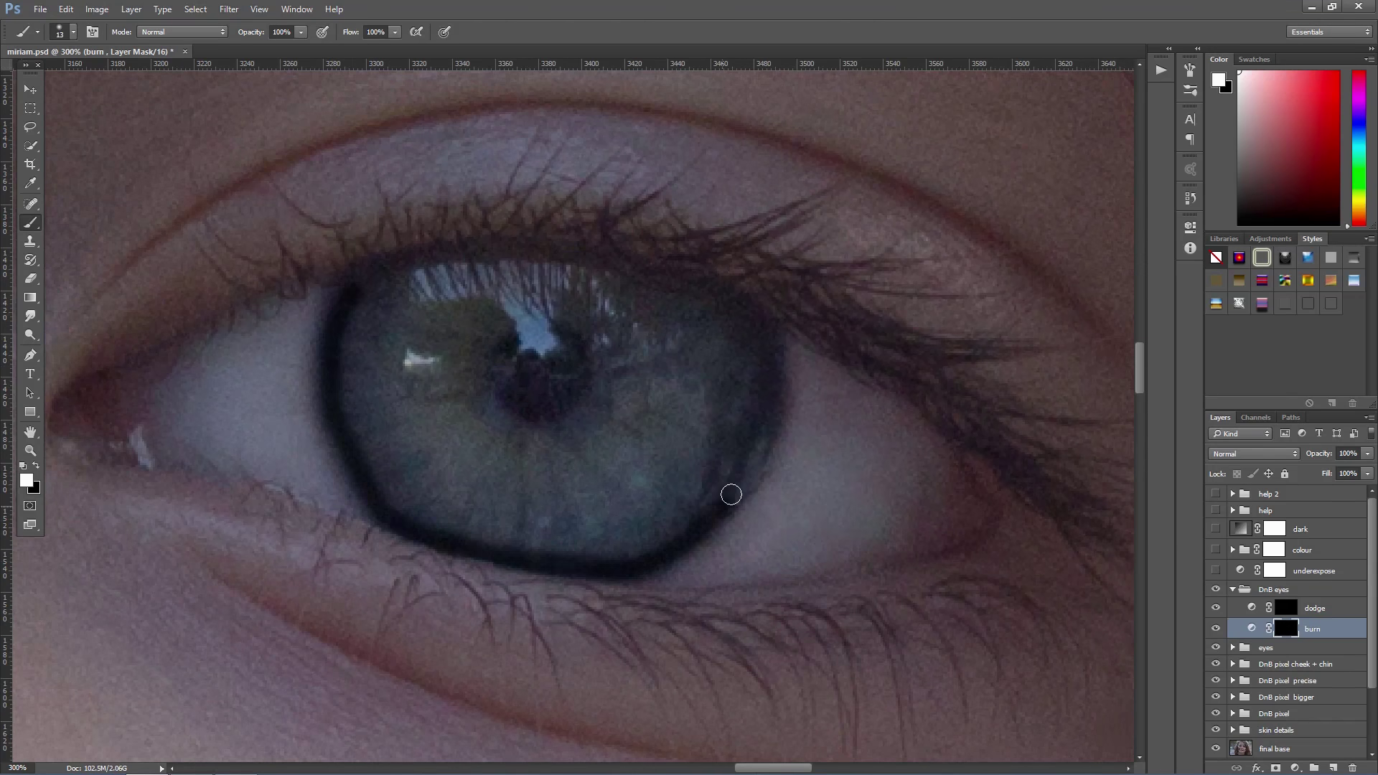
double_click(1287, 629)
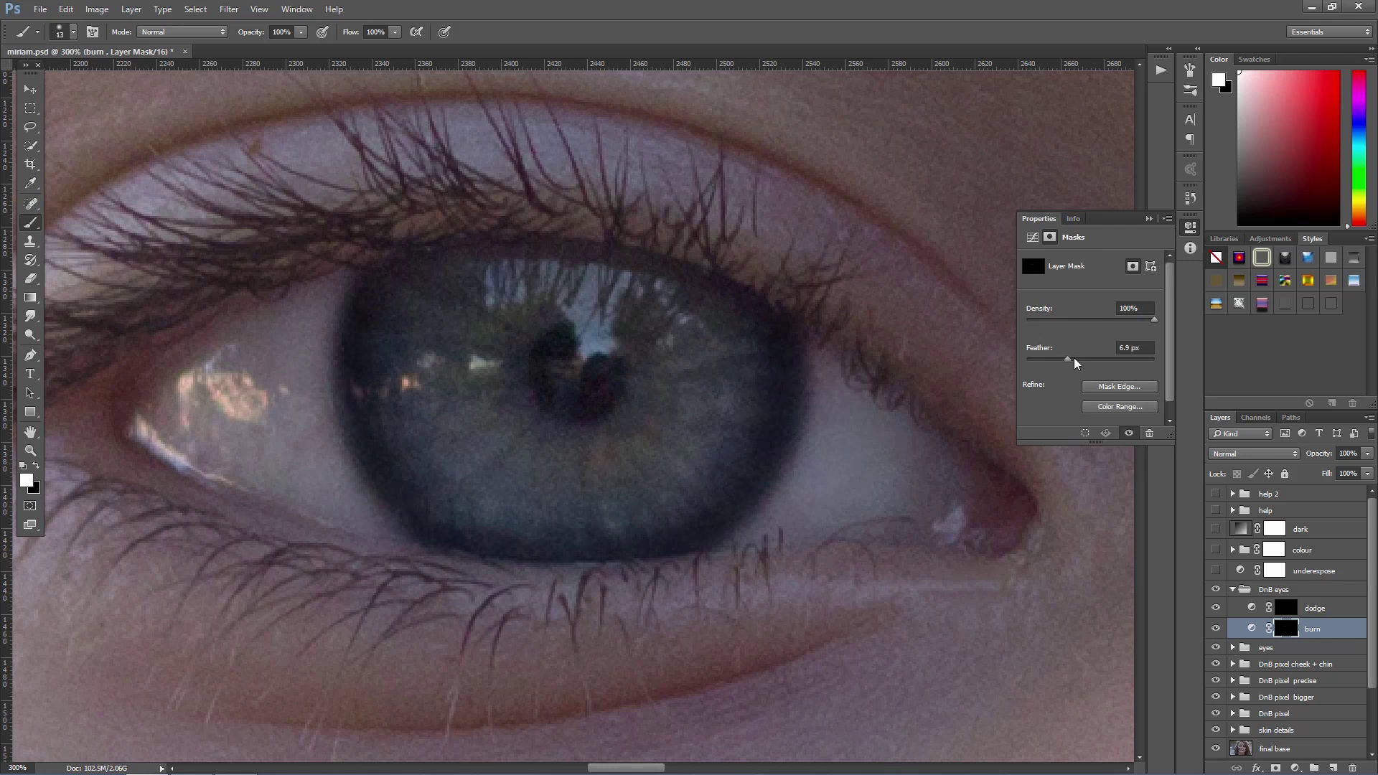
click(1190, 227)
key(x)
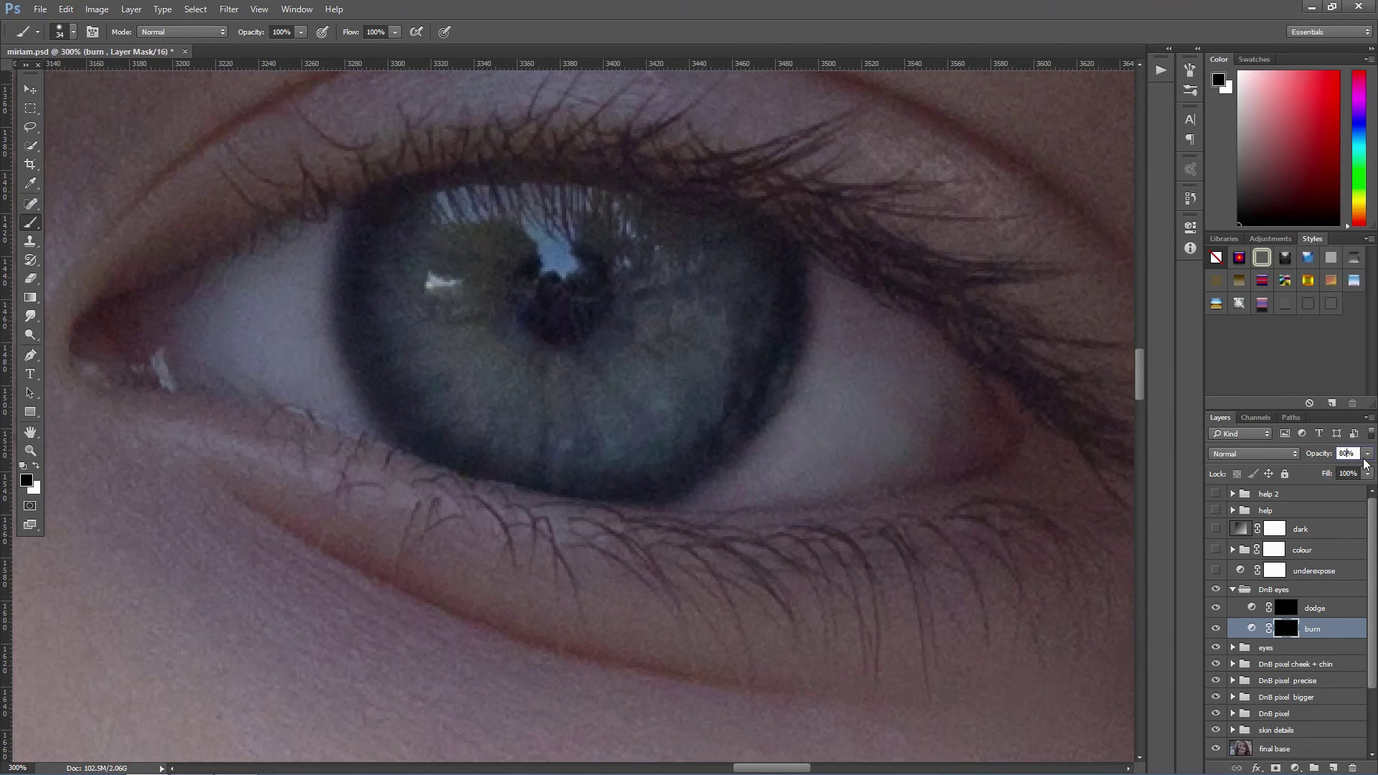
Step: Cancel an accidental transform and zoom out to view the whole face
key(ctrl+t)
key(Escape)
key(ctrl+minus)
key(ctrl+minus)
key(ctrl+minus)
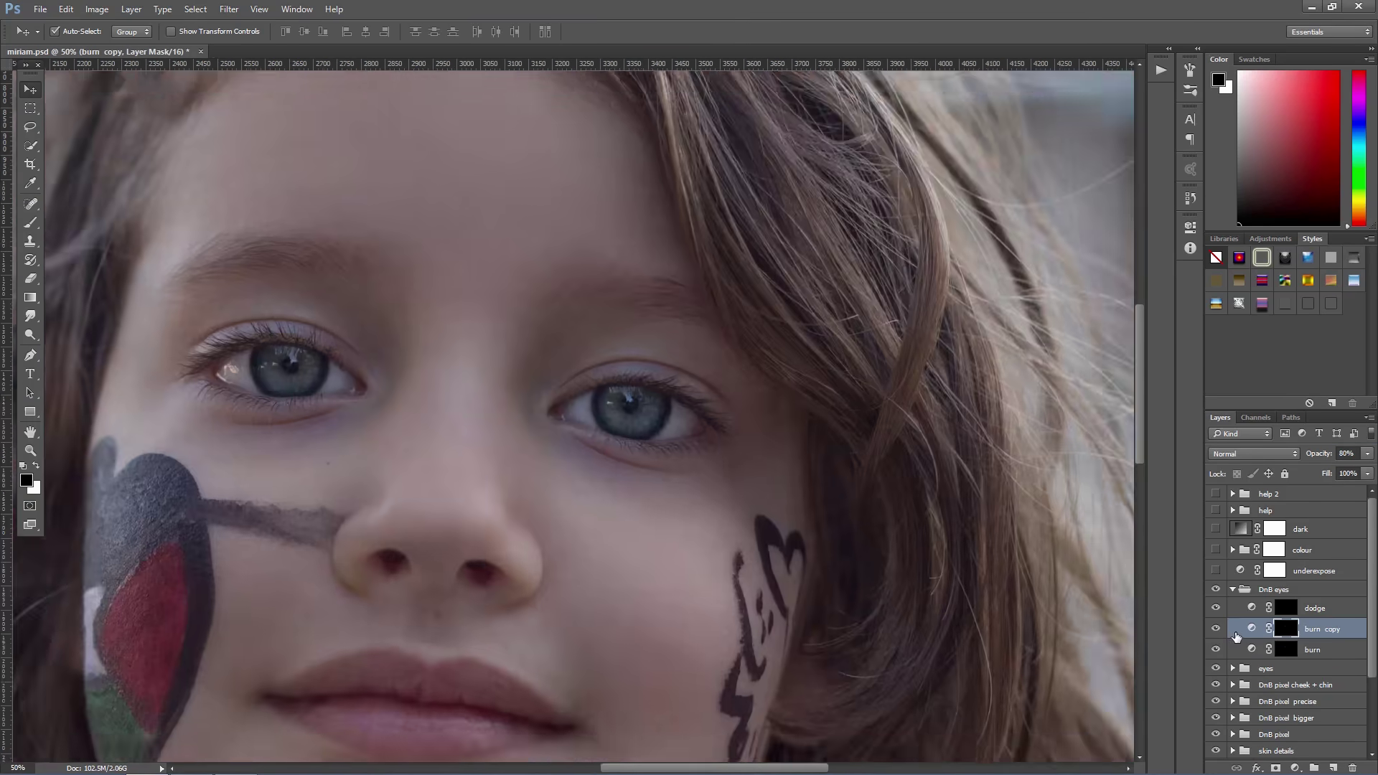
key(ctrl+minus)
key(ctrl+minus)
key(2)
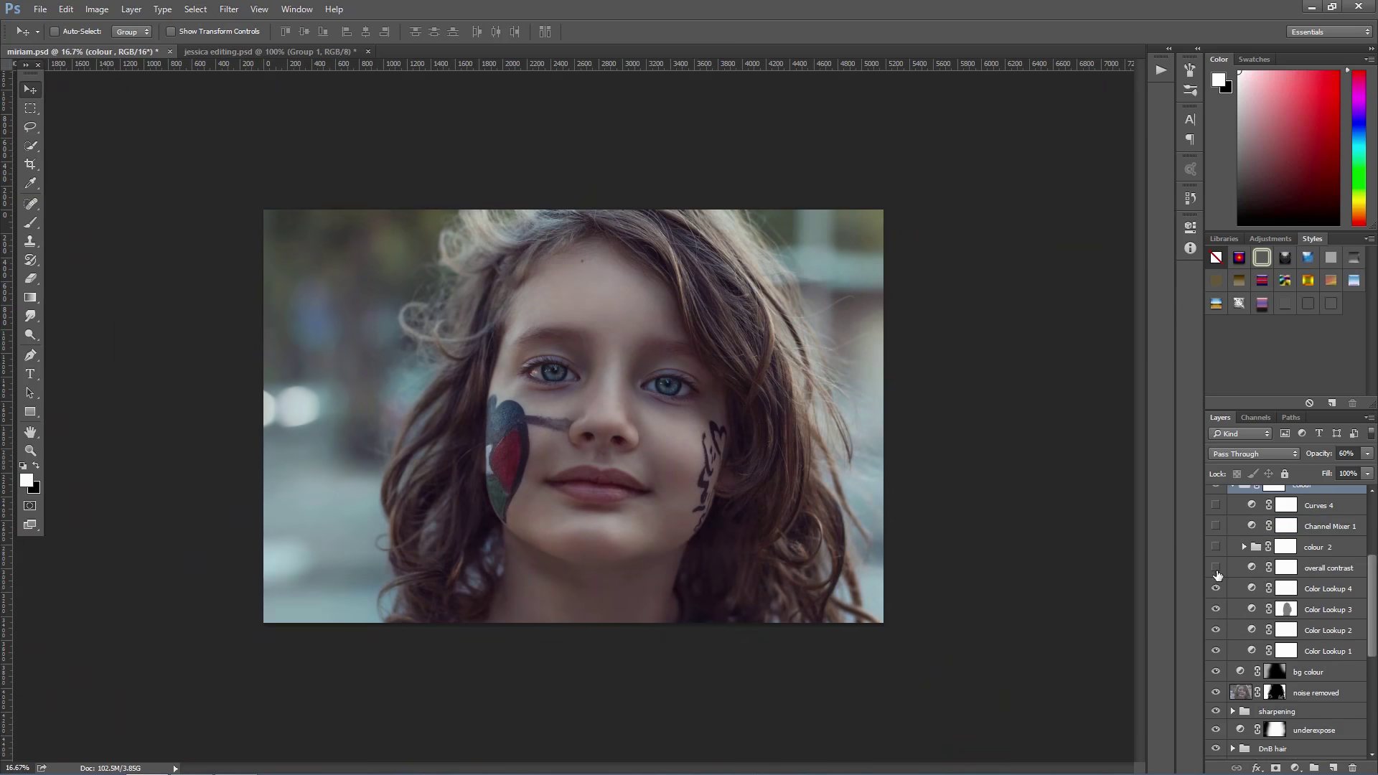
Step: Collapse the colour group and toggle it off and on to compare the grade
click(1233, 489)
scroll(1230, 532, up, 3)
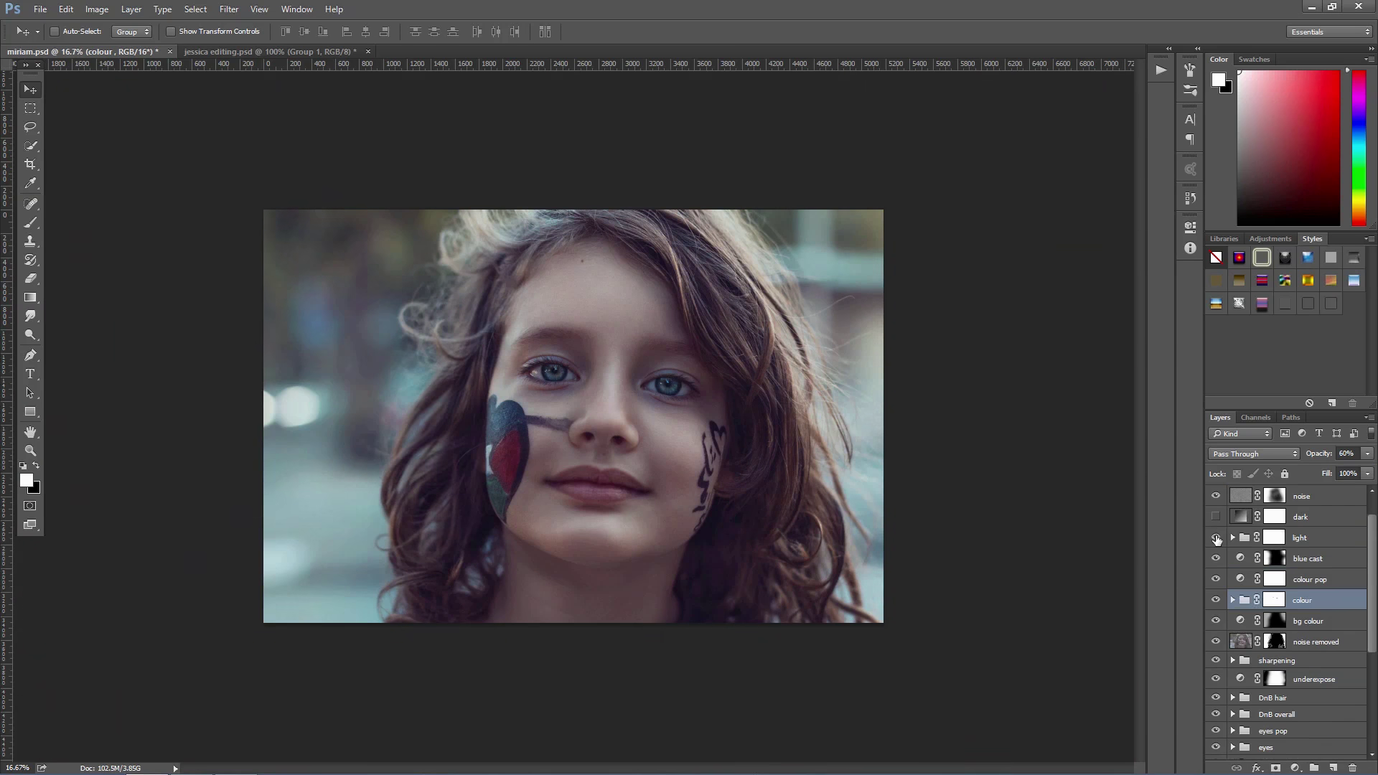
click(1215, 633)
click(1216, 633)
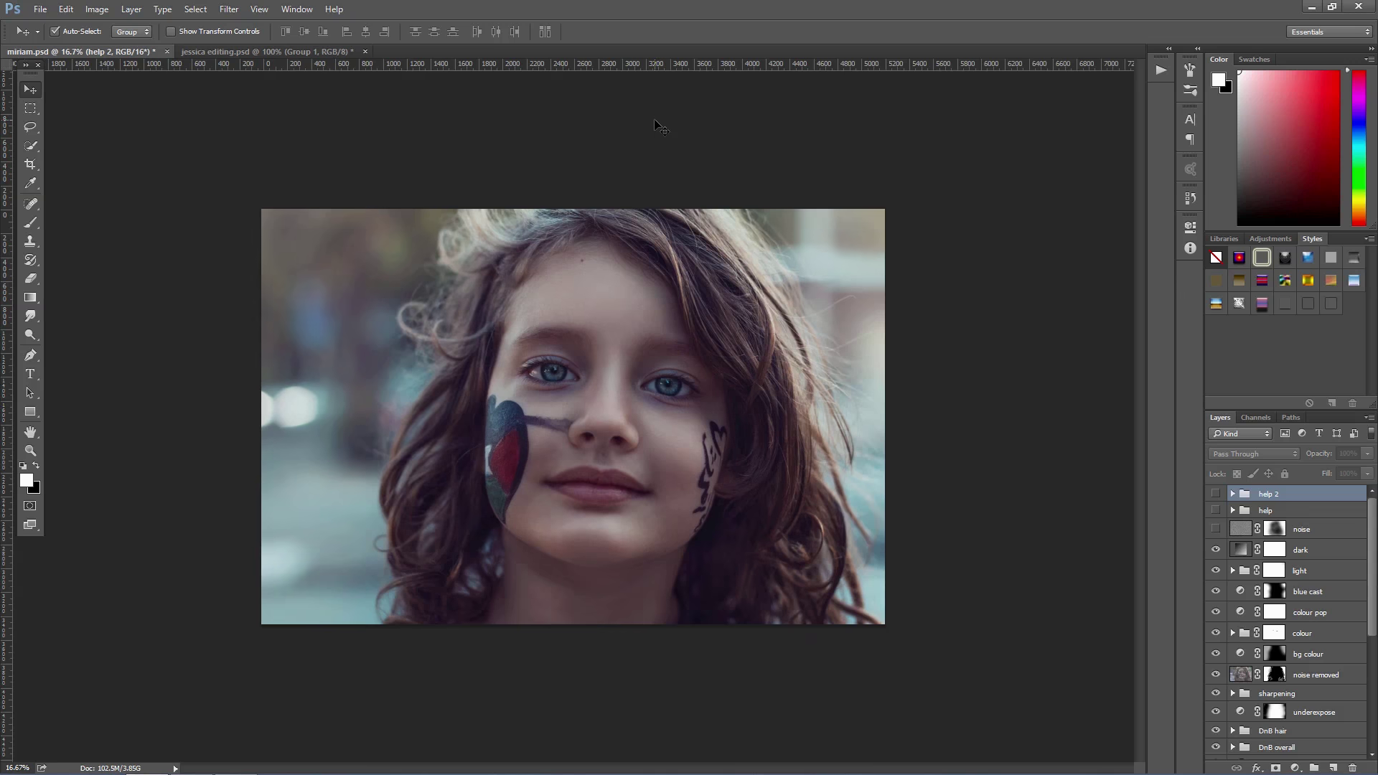
Step: Inspect the eyes, eyebrow skin, cheek and hair at 100% zoom, then zoom back out
key(ctrl+plus)
key(ctrl+plus)
key(ctrl+plus)
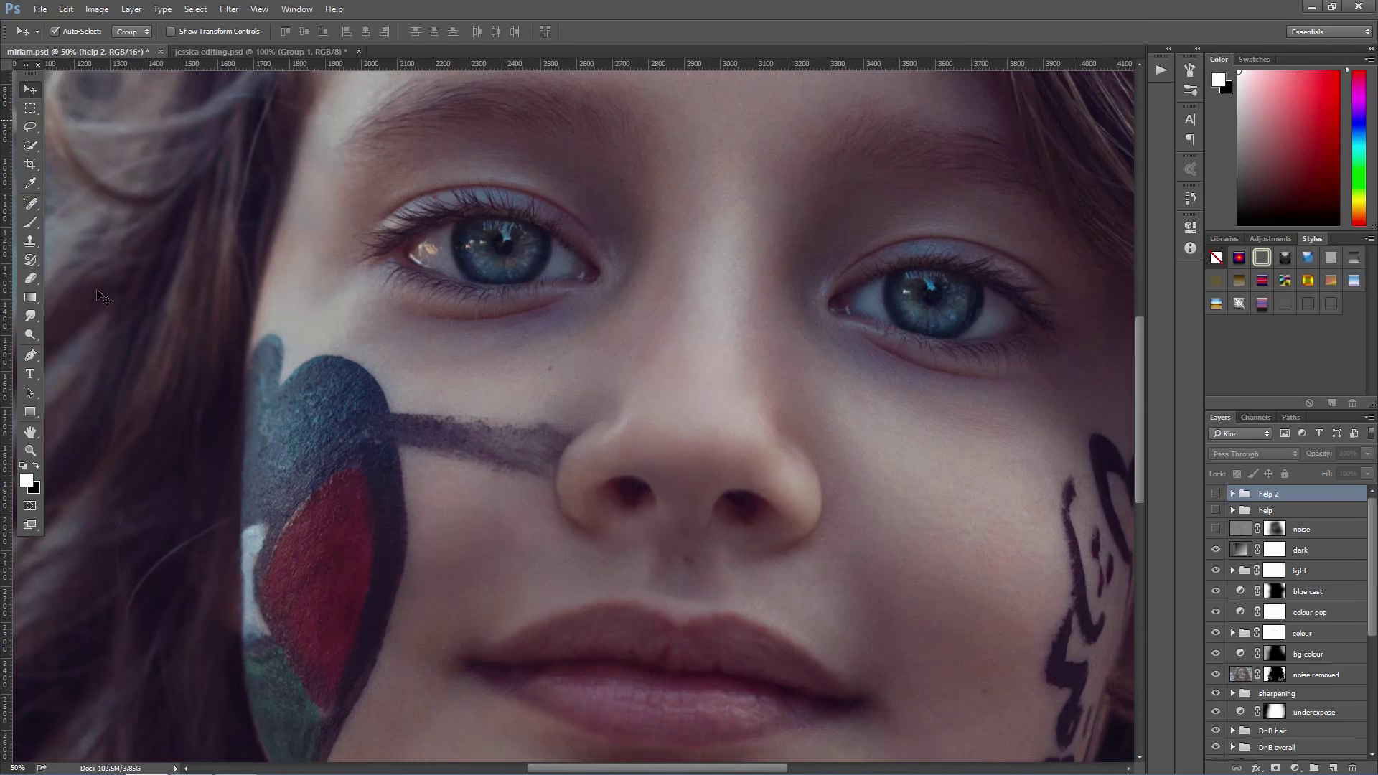
key(ctrl+plus)
mouse_move(840, 381)
mouse_down()
mouse_move(716, 317)
mouse_move(410, 299)
mouse_move(458, 361)
mouse_move(471, 465)
mouse_up()
key(ctrl+plus)
mouse_move(184, 390)
mouse_down()
mouse_move(563, 462)
mouse_move(546, 718)
mouse_up()
key(ctrl+plus)
key(ctrl+minus)
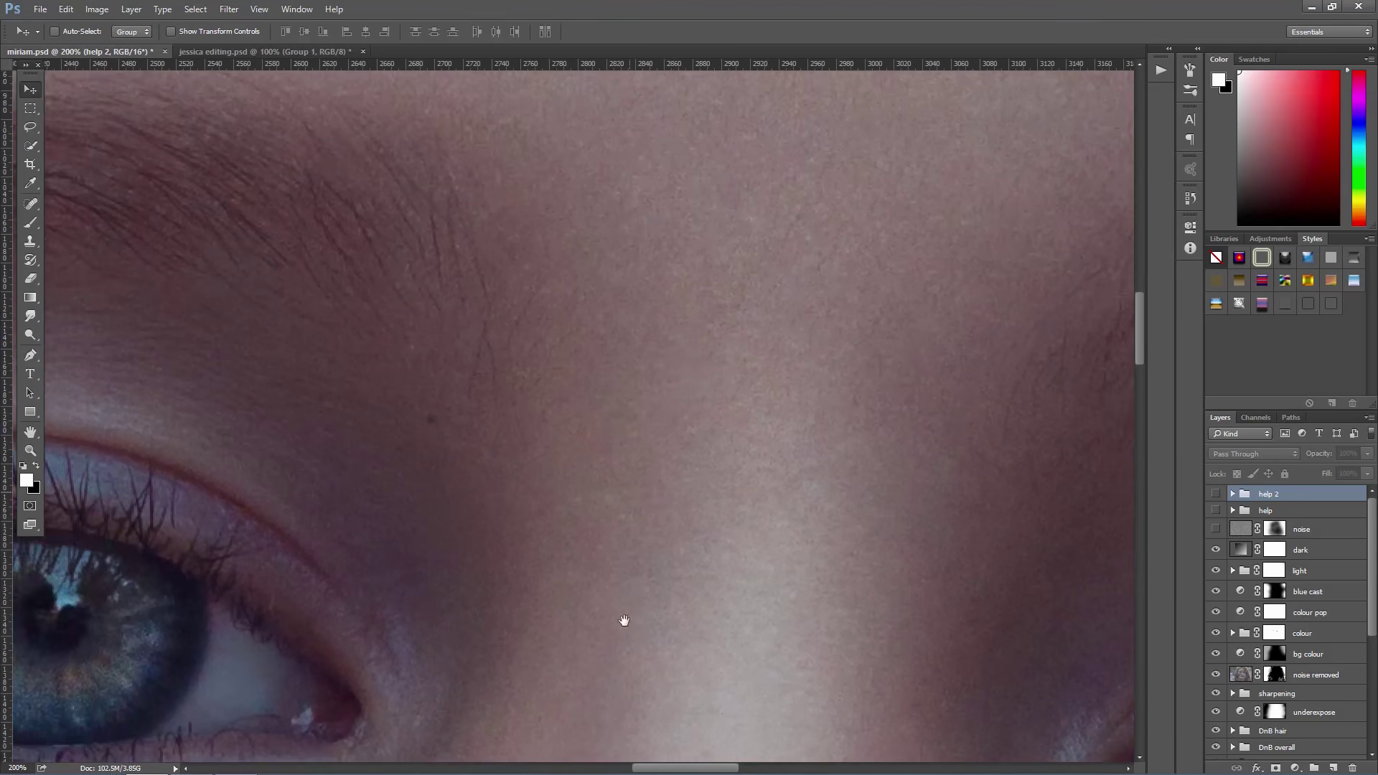
drag(625, 545, 680, 558)
mouse_move(710, 498)
mouse_down()
mouse_move(797, 502)
mouse_move(639, 382)
mouse_move(480, 645)
mouse_up()
key(ctrl+minus)
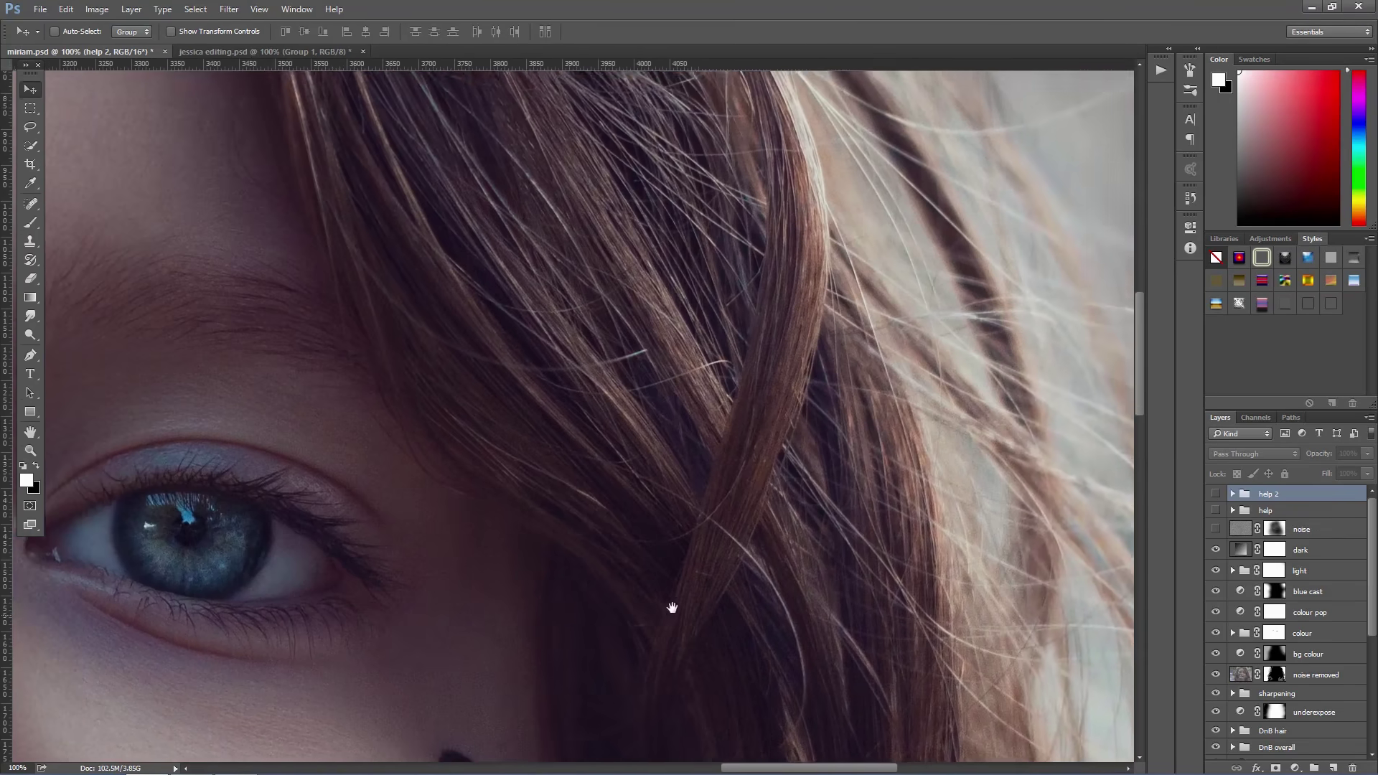
key(ctrl+minus)
key(ctrl+minus)
key(ctrl+minus)
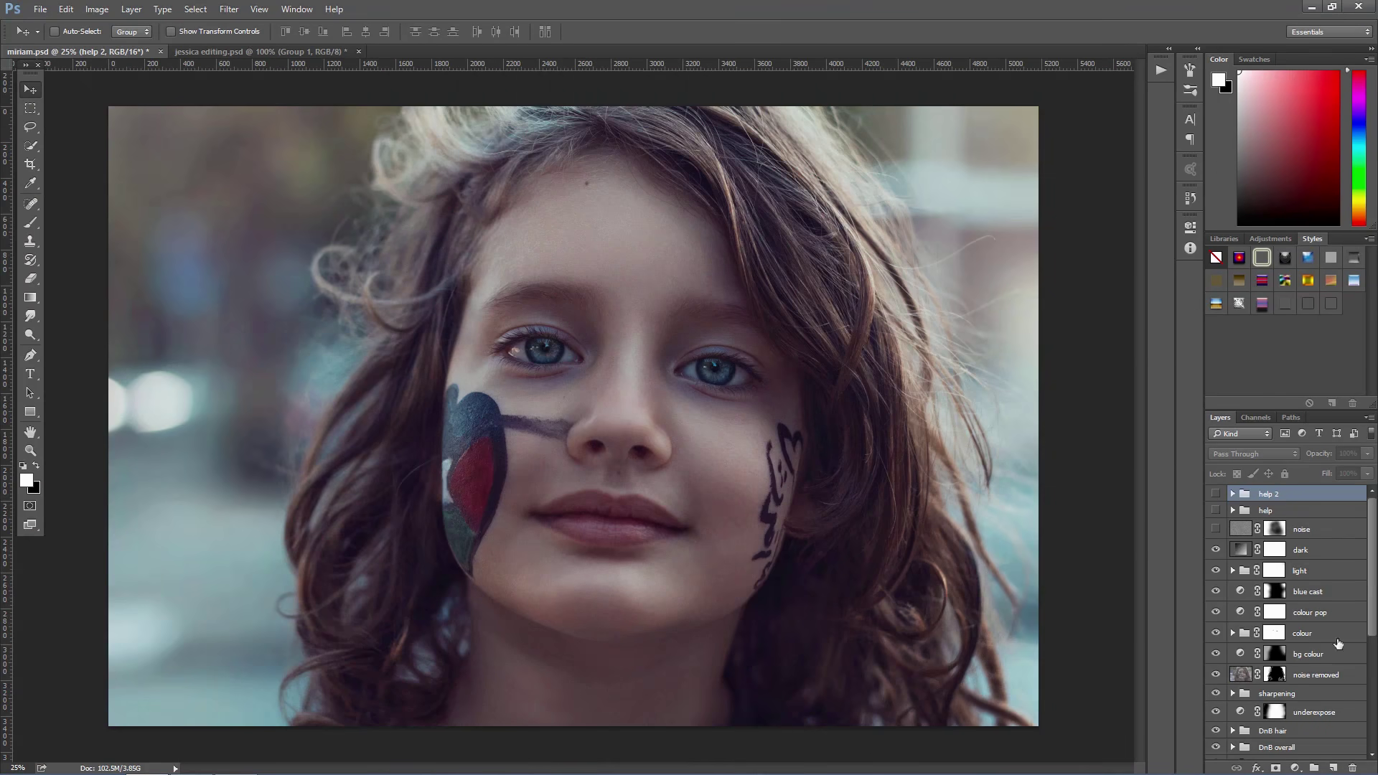
Step: Select the final base layer and solo it, toggling before/after until only it shows
scroll(1357, 638, down, 2)
scroll(1328, 653, down, 2)
scroll(1292, 678, down, 2)
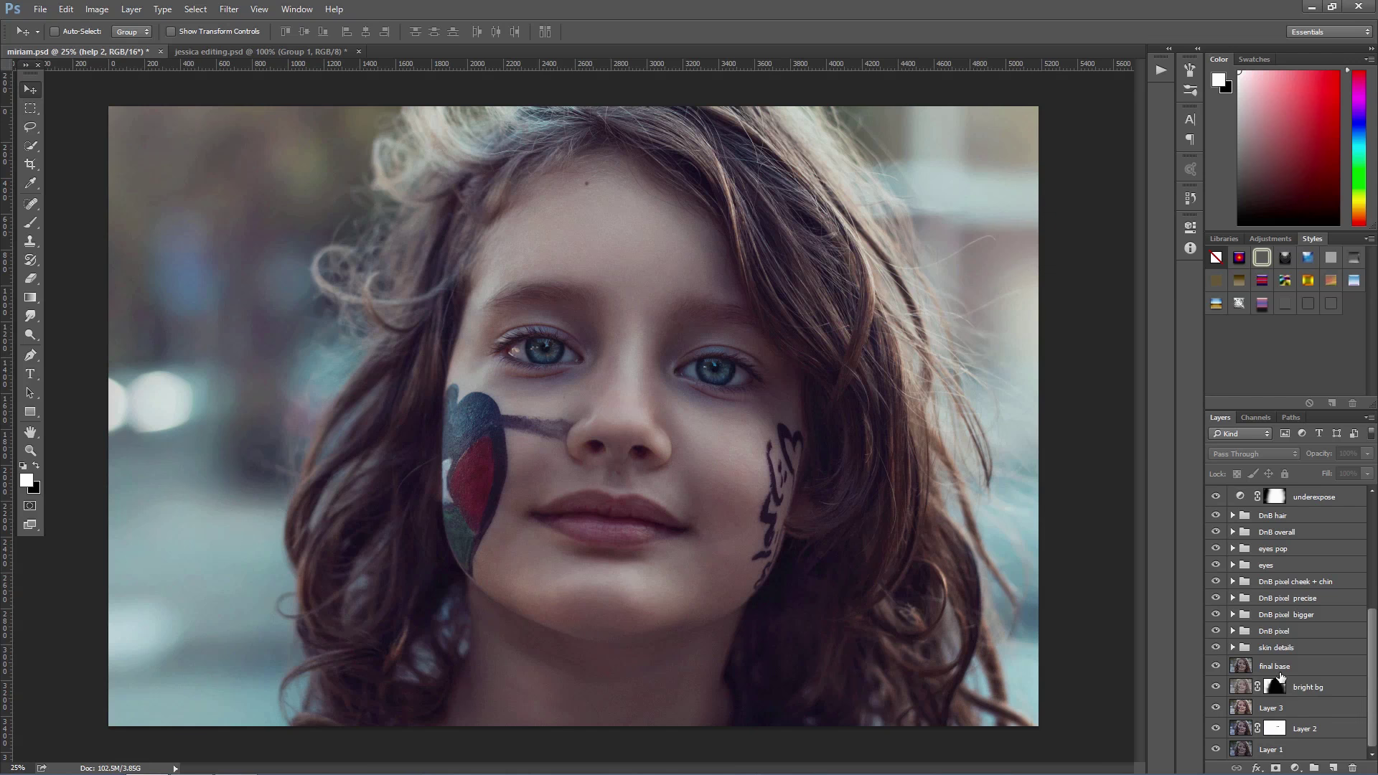
click(1276, 670)
alt+click(1216, 667)
alt+click(1216, 667)
alt+click(1217, 667)
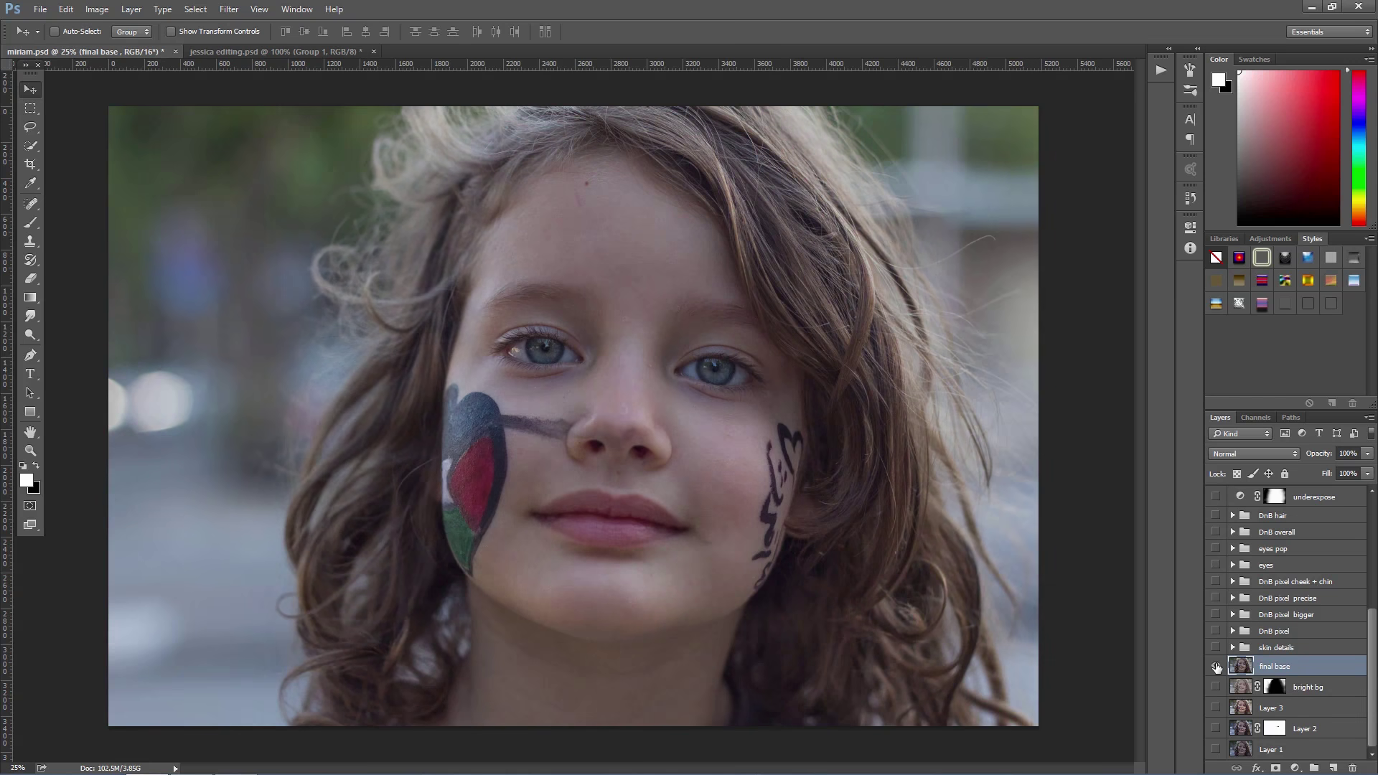